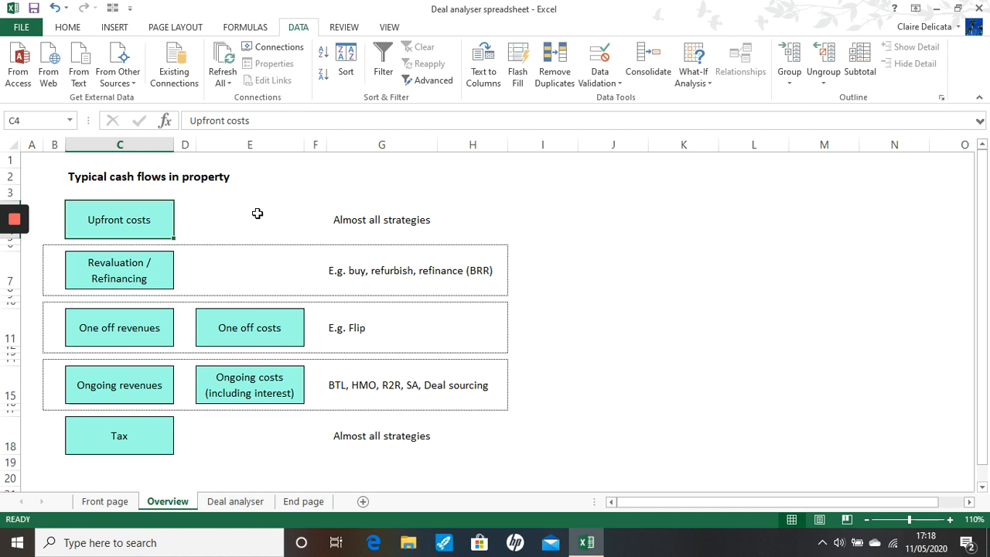
- Open the Deal analyser sheet and review the property purchase price, deposit percentage, deposit formula and mortgage broker and lender fees
click(251, 503)
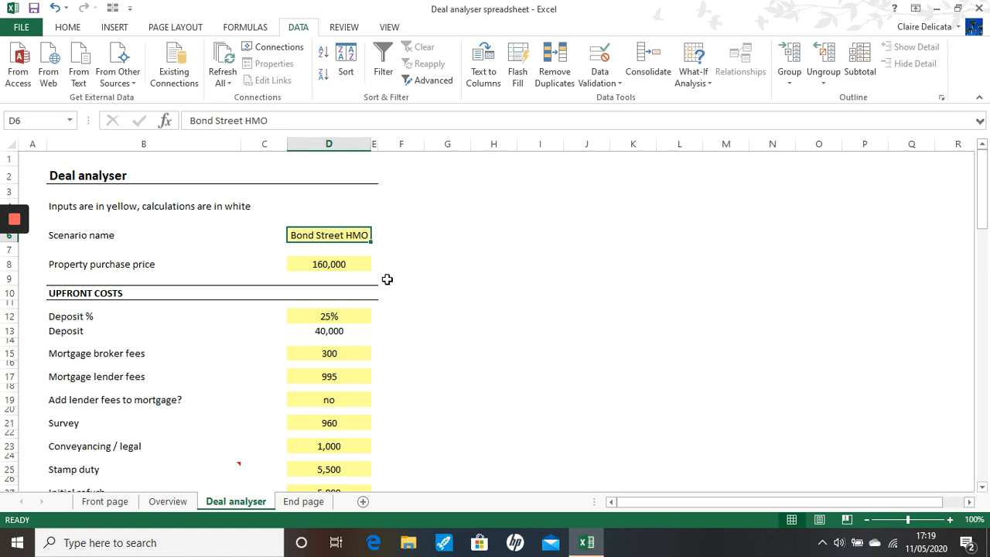
click(344, 264)
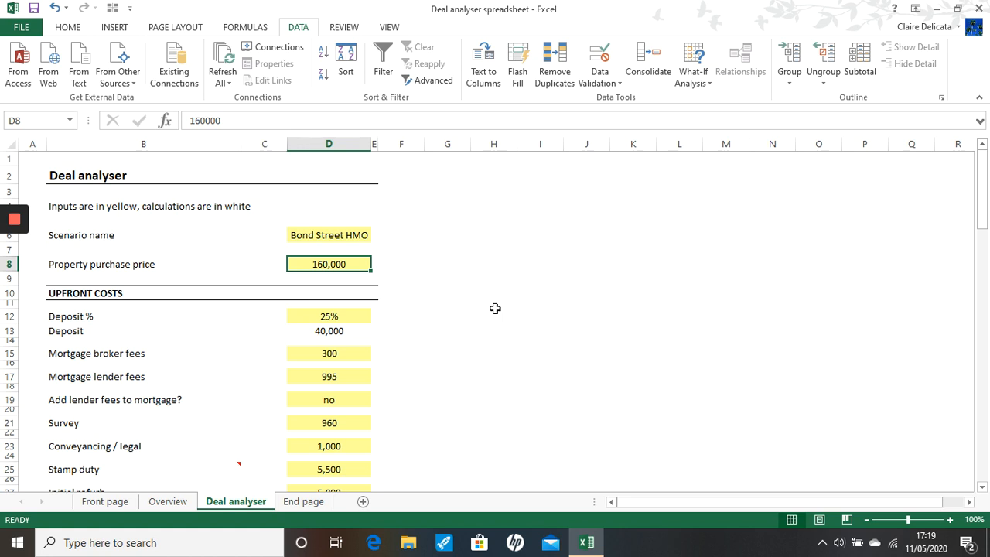
click(356, 316)
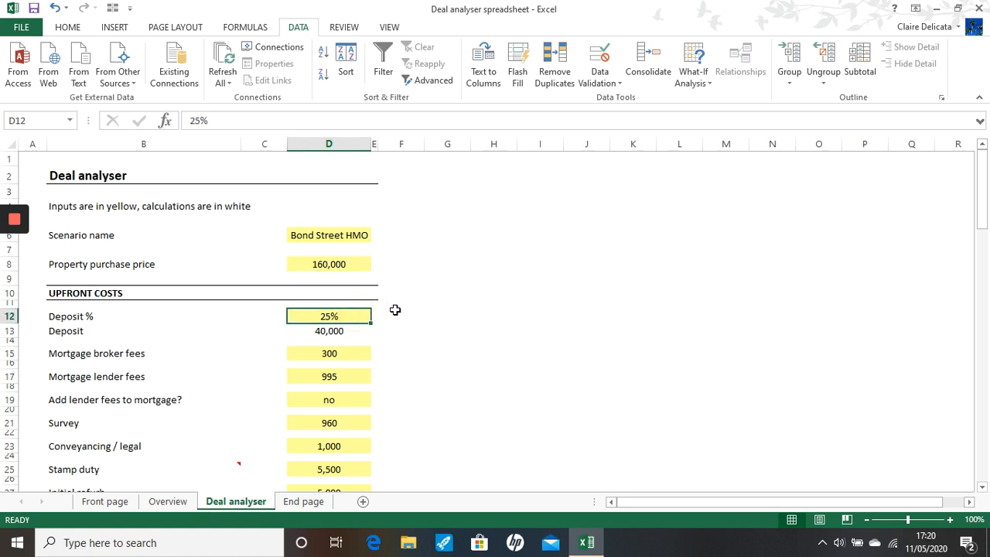
click(345, 331)
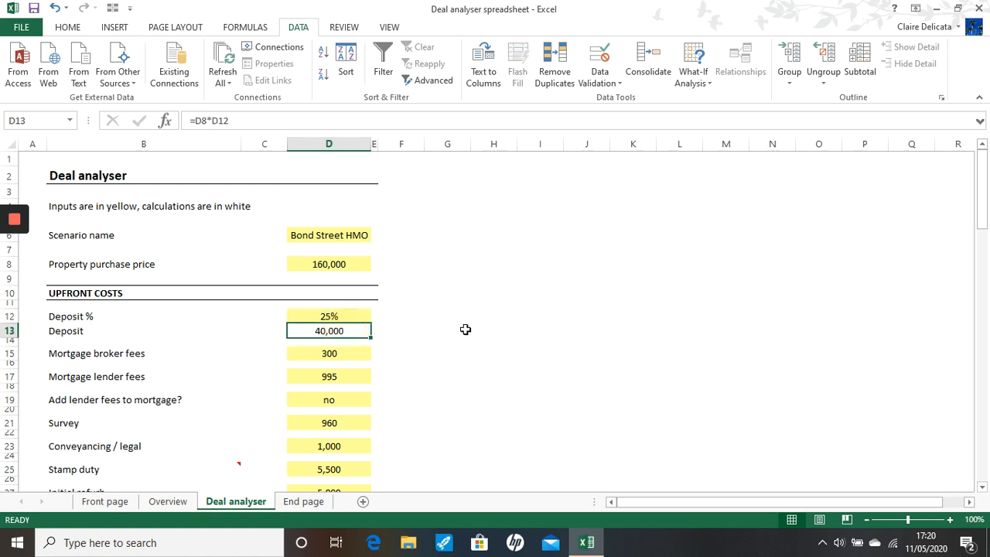
key(F2)
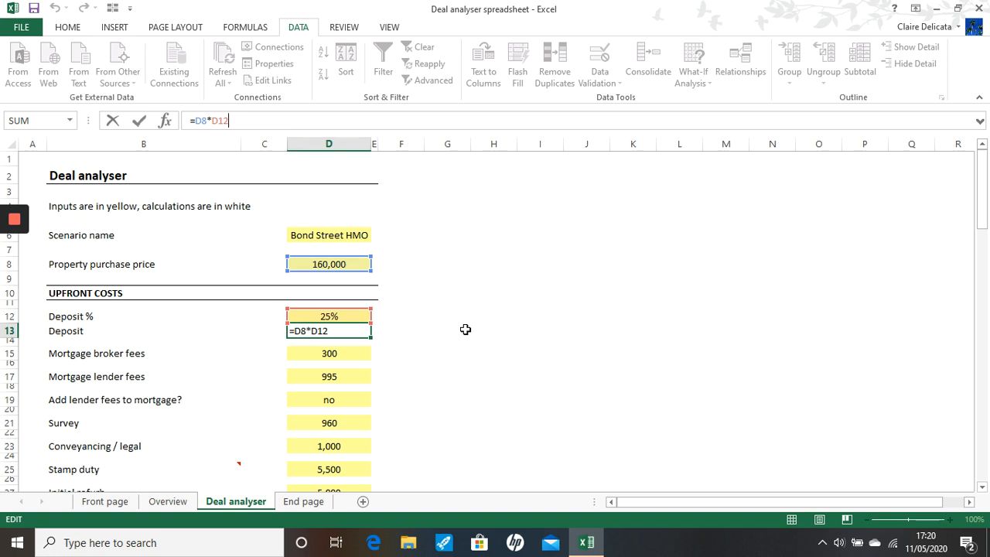
key(Return)
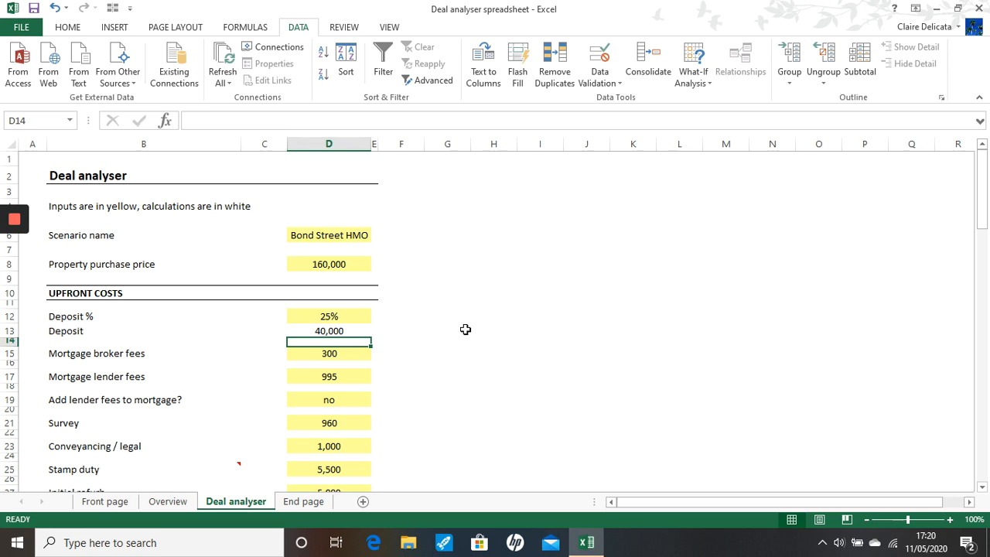
click(349, 353)
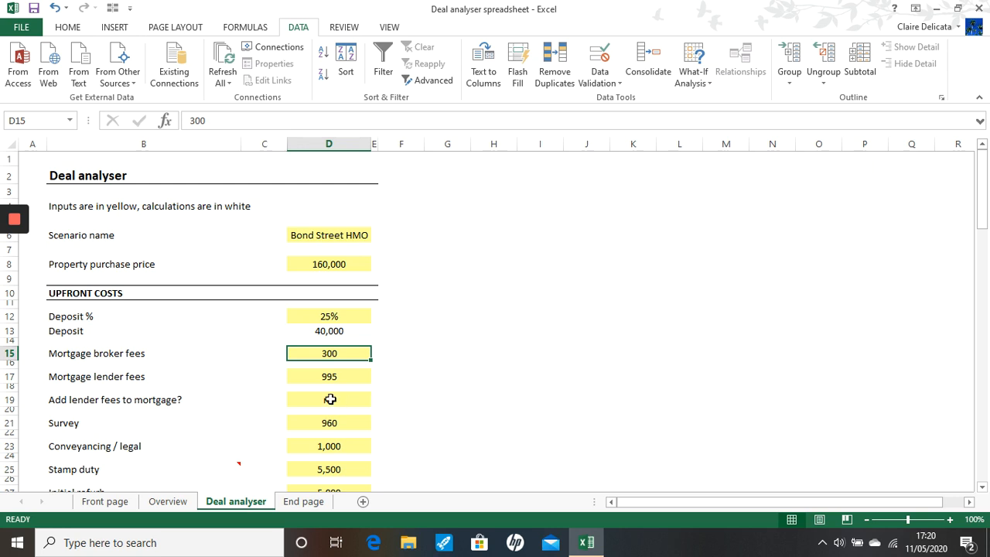
click(349, 379)
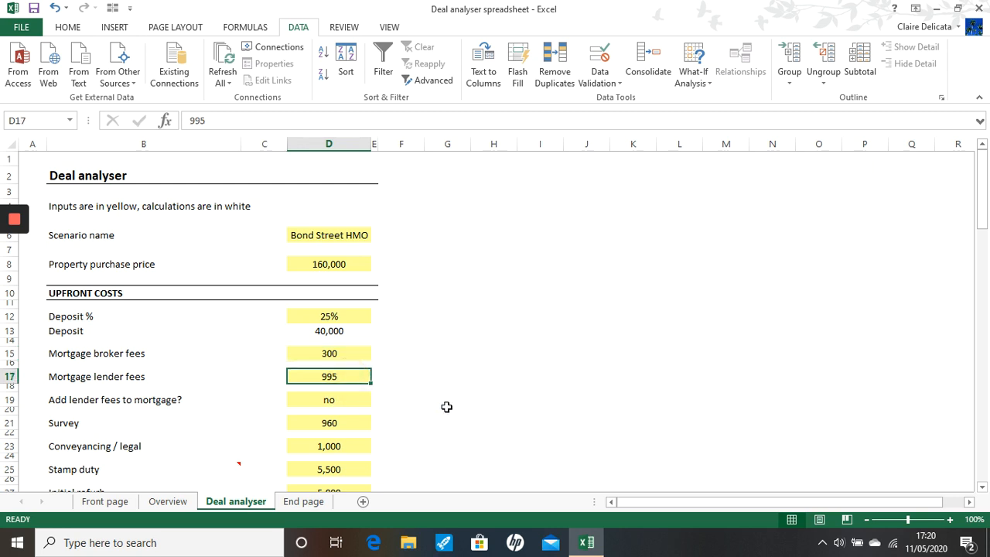
- Inspect the choices offered for adding lender fees to the mortgage and the data validation settings behind that cell
click(343, 400)
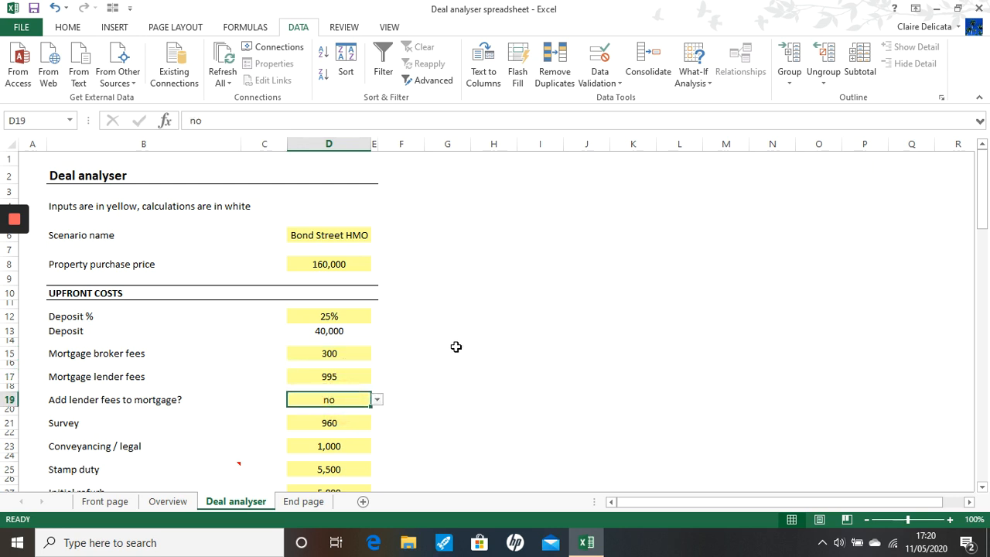
click(377, 401)
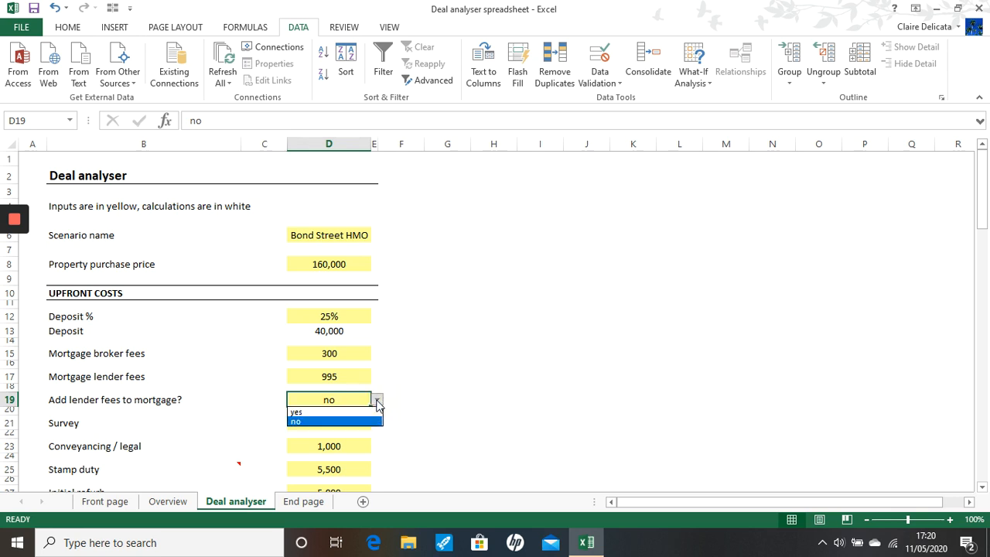
click(320, 398)
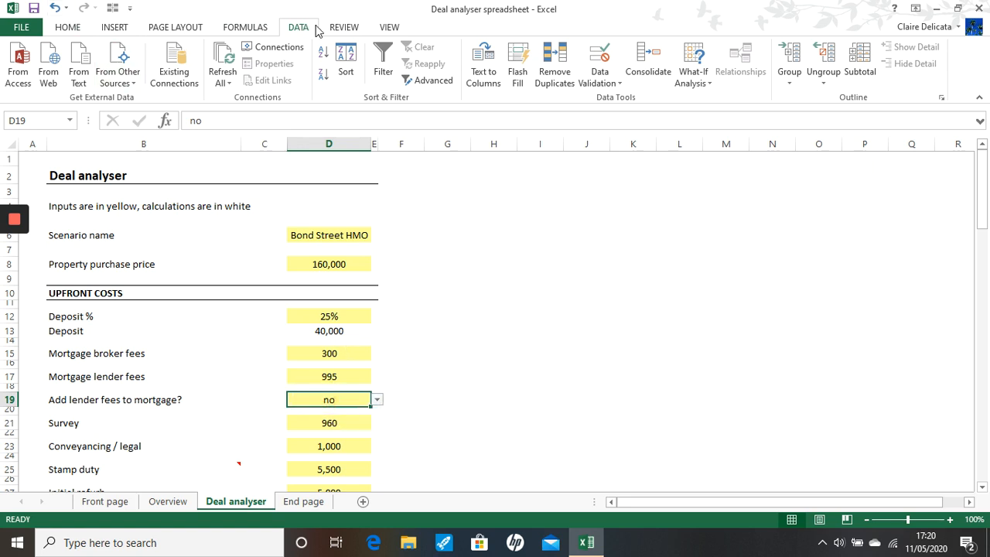
click(611, 83)
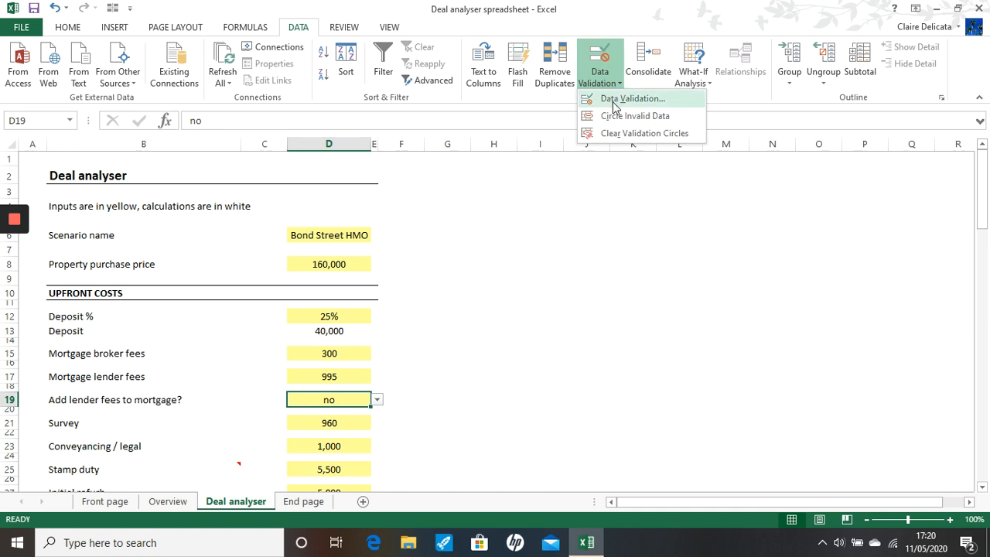
click(615, 99)
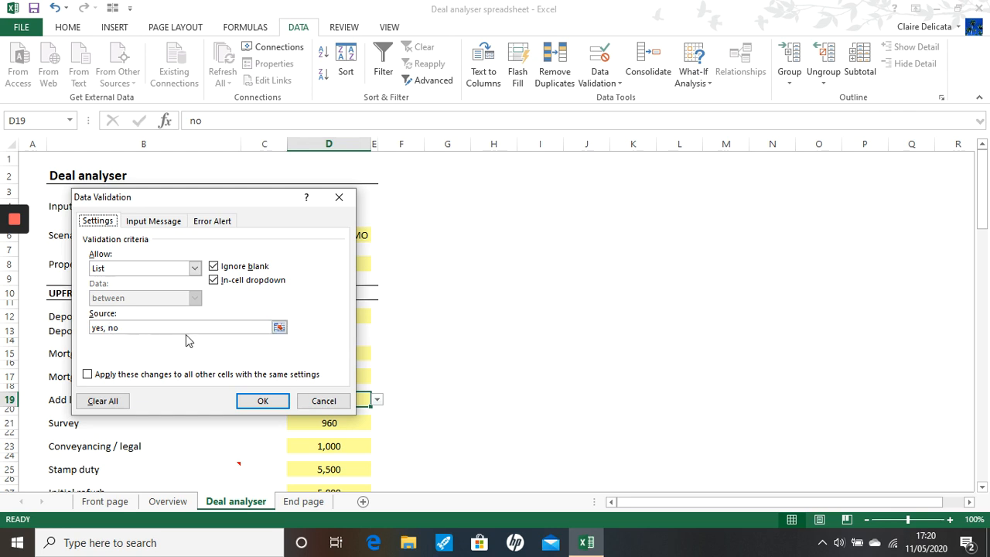
click(260, 399)
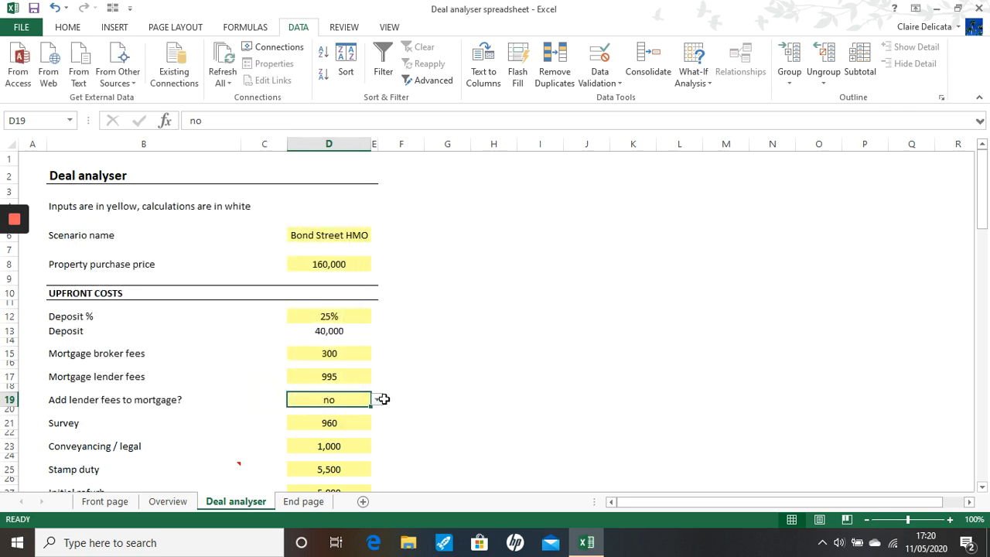
- Try yes as the answer for adding lender fees to the mortgage, and restore it to no
click(377, 400)
click(306, 409)
click(377, 400)
click(309, 410)
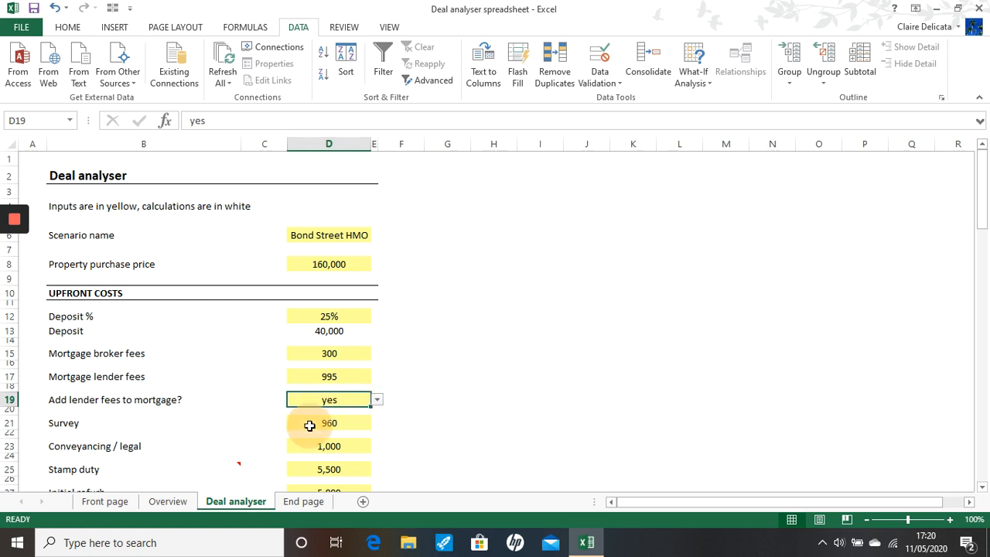
click(378, 400)
click(299, 422)
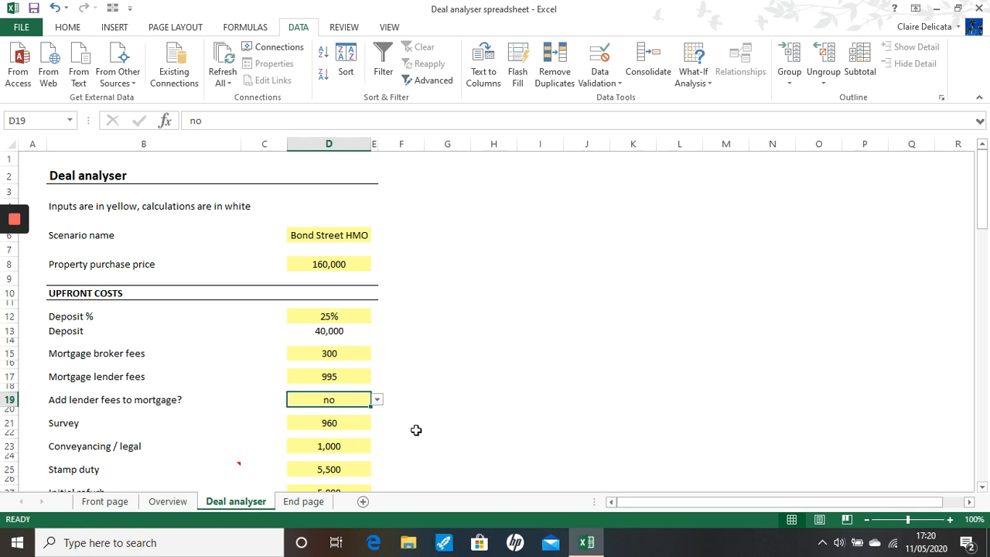
- Review the remaining upfront cost inputs: survey, the stamp duty formula and its note, initial refurb and contingency
click(313, 422)
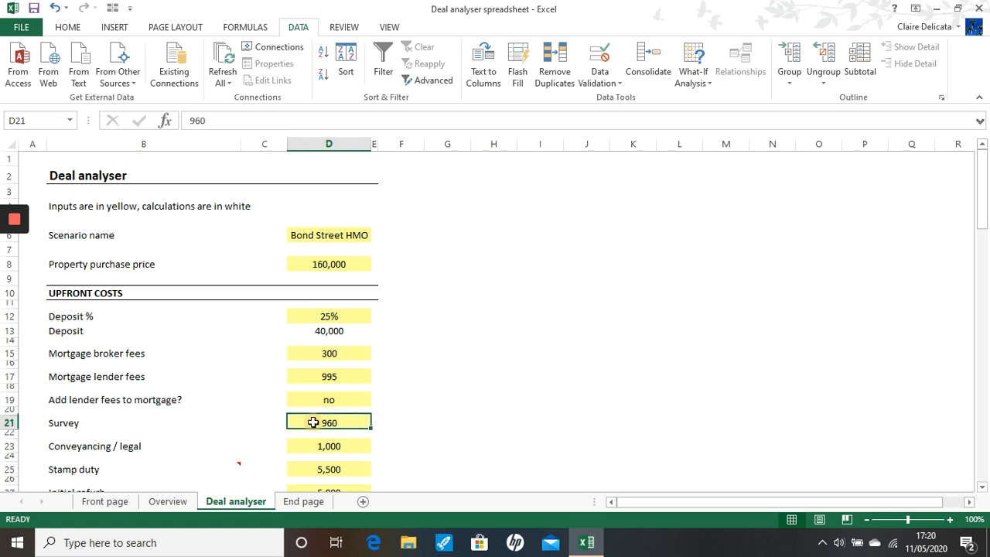
scroll(447, 411, down, 1)
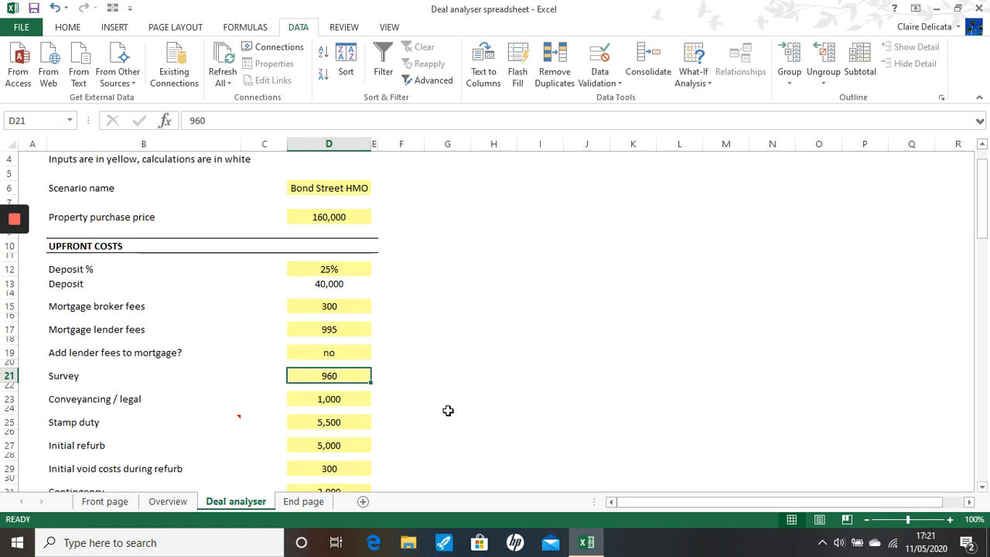
scroll(447, 411, down, 1)
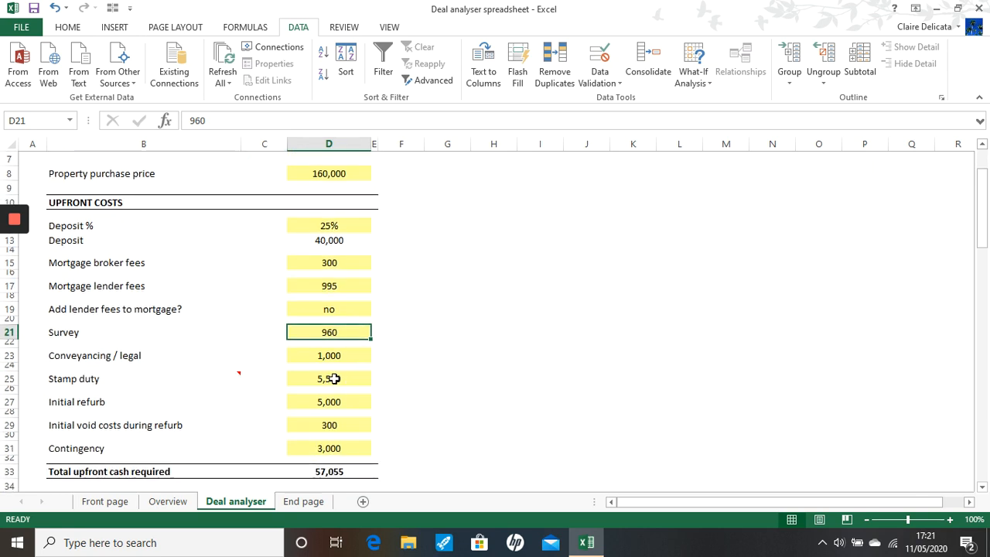
click(333, 379)
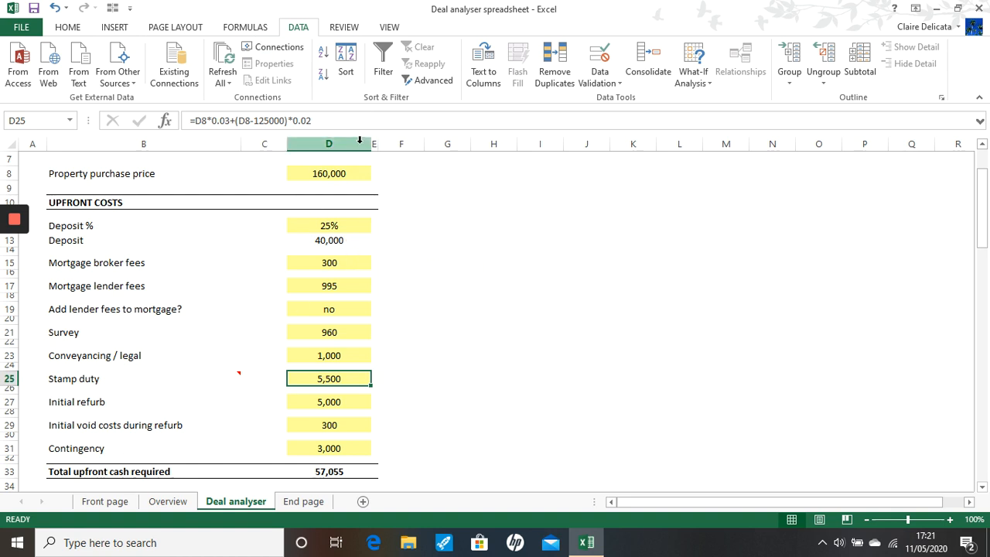
mouse_move(150, 372)
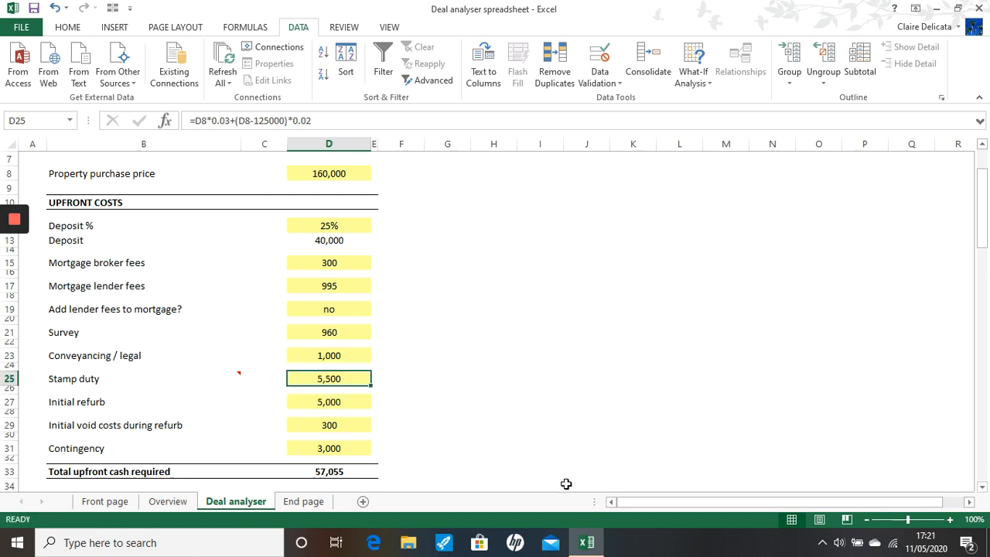
click(349, 404)
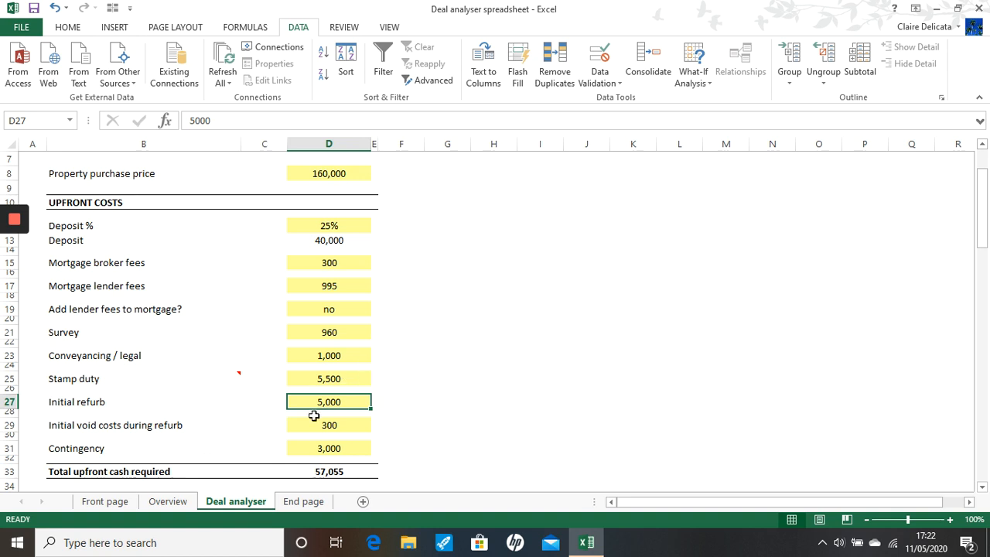
click(345, 449)
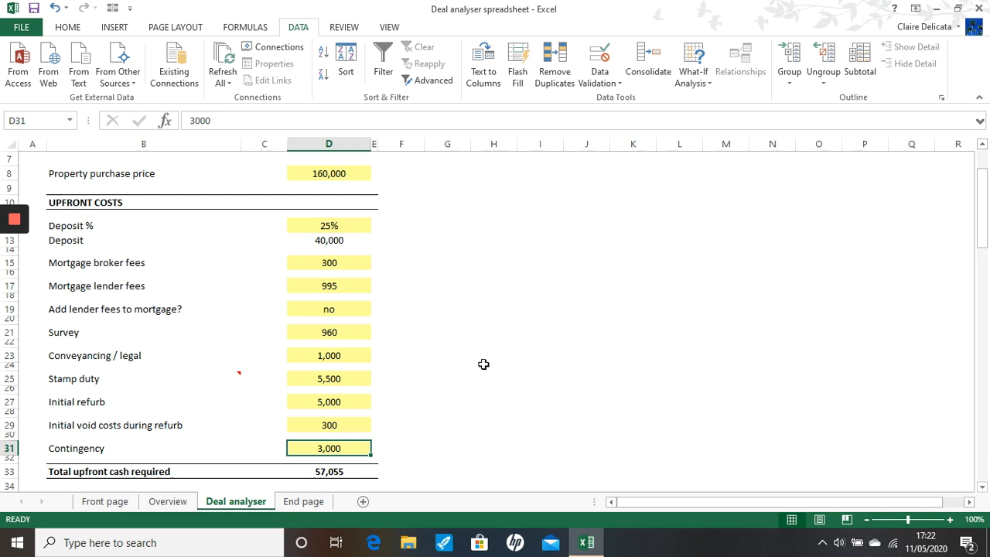
- Add 2000 to the initial void costs during refurb so that the formula reads =1200*0.25+2000
scroll(483, 364, down, 2)
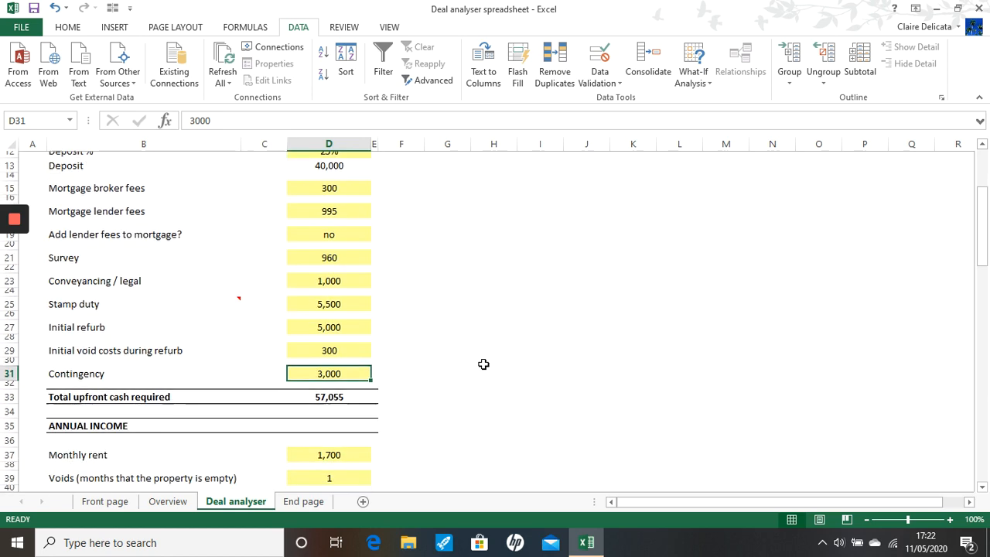
click(327, 345)
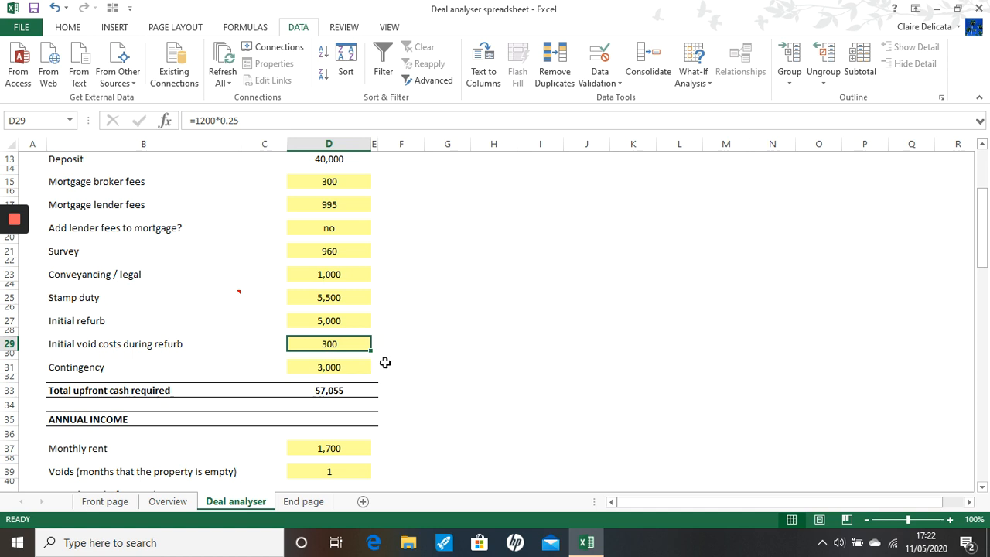
click(292, 120)
text(+2000)
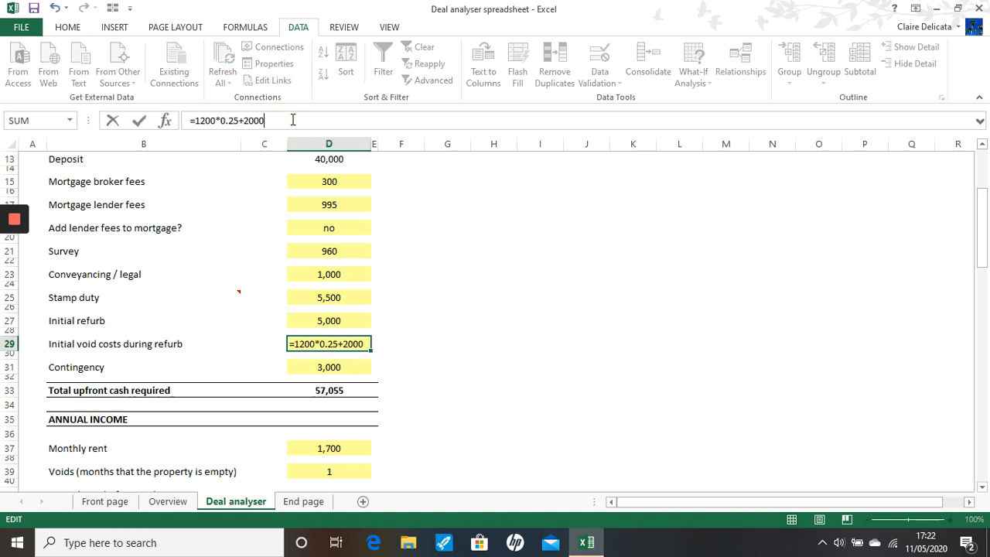
key(Return)
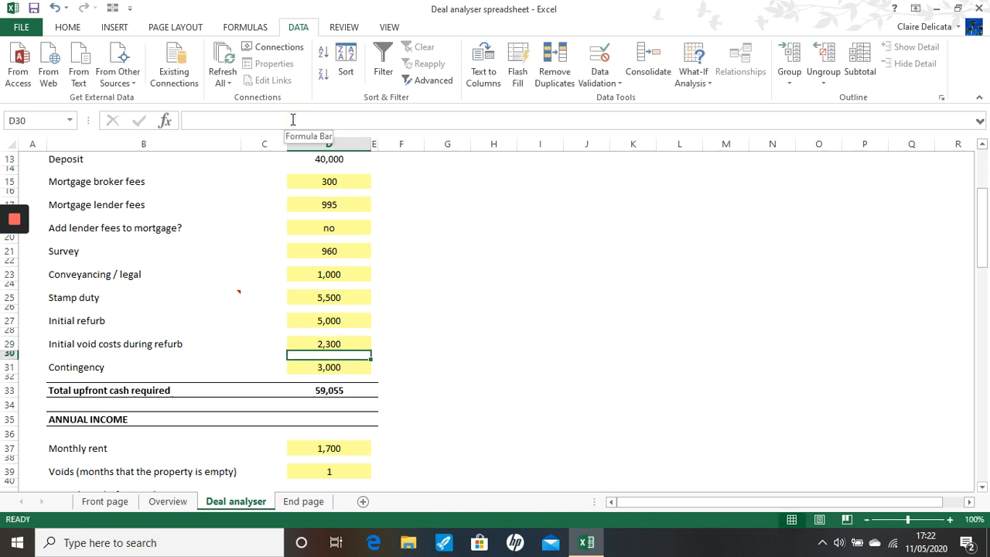
- Examine the formulas for total upfront cash required, monthly rent and annual rent before voids, along with the voids input
click(352, 393)
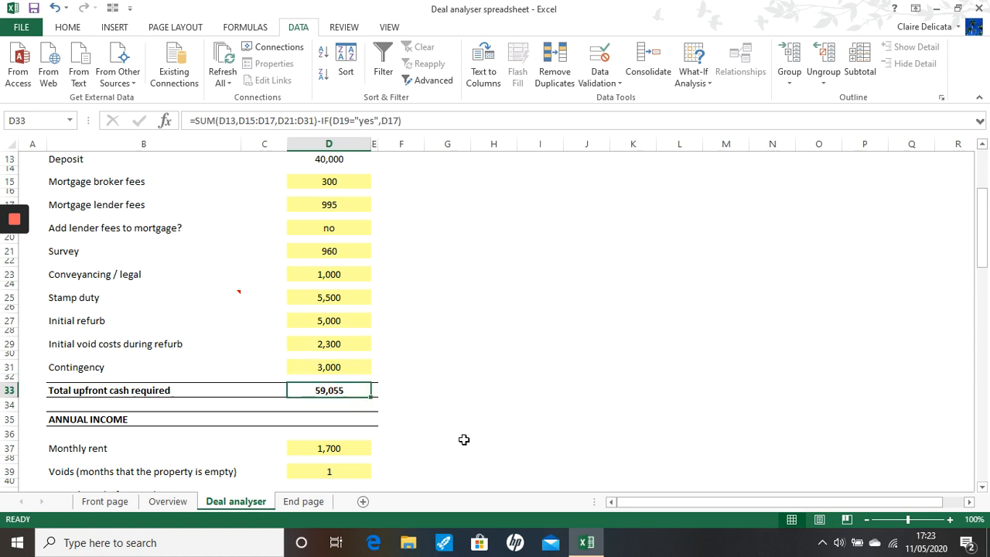
scroll(464, 440, down, 1)
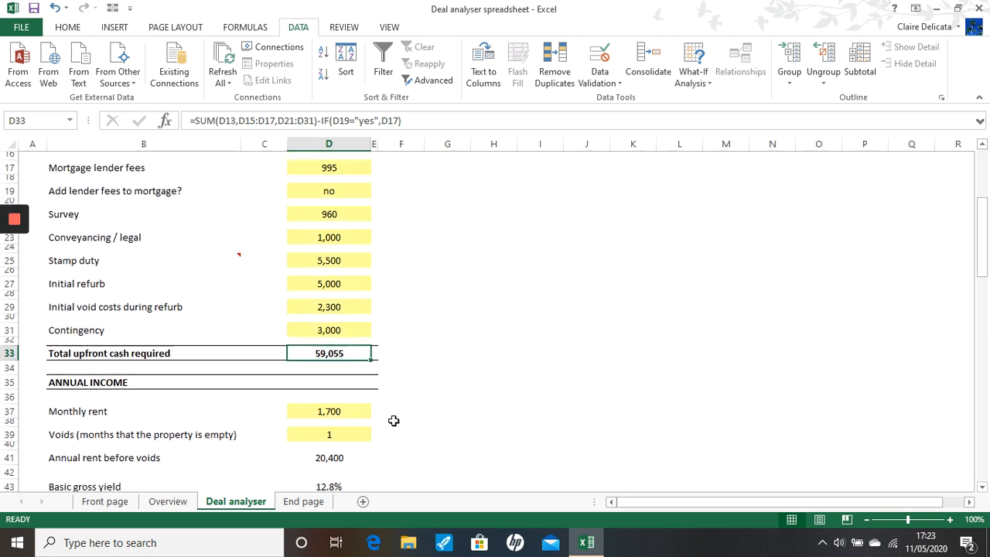
click(357, 411)
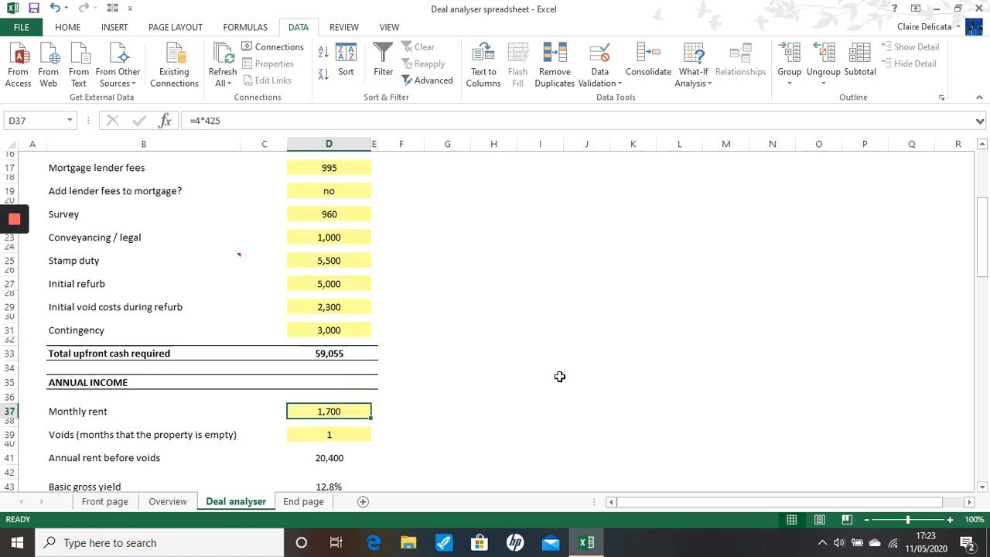
scroll(547, 385, down, 1)
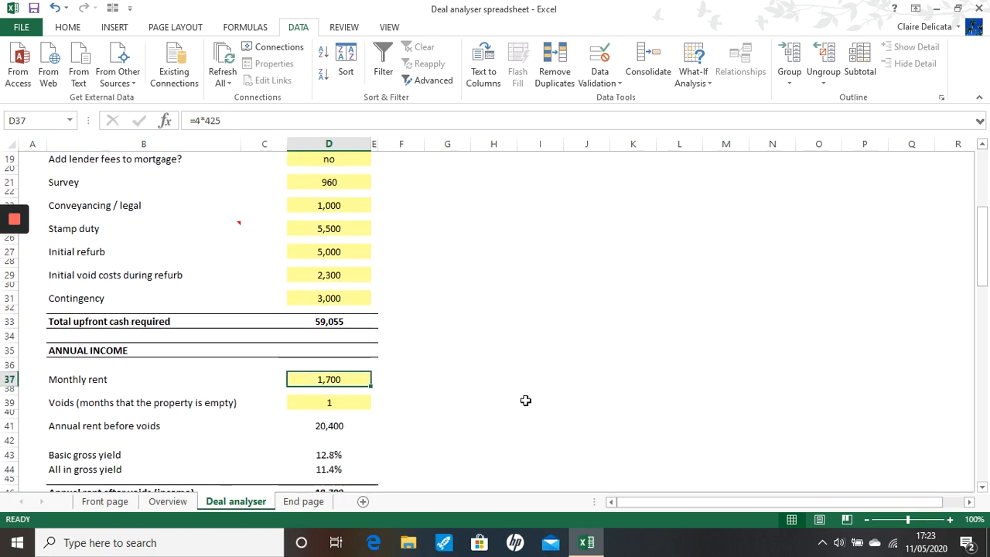
click(357, 401)
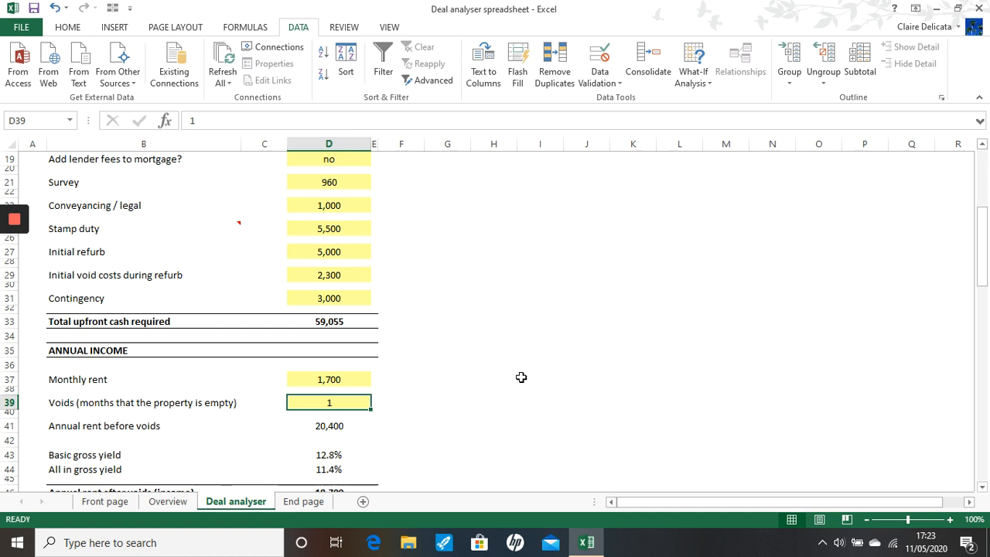
click(341, 427)
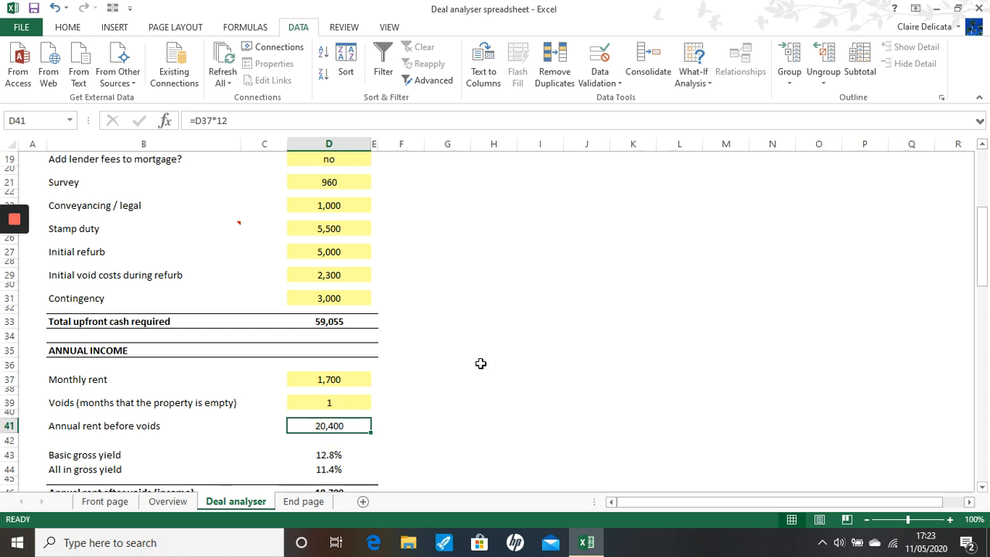
key(F2)
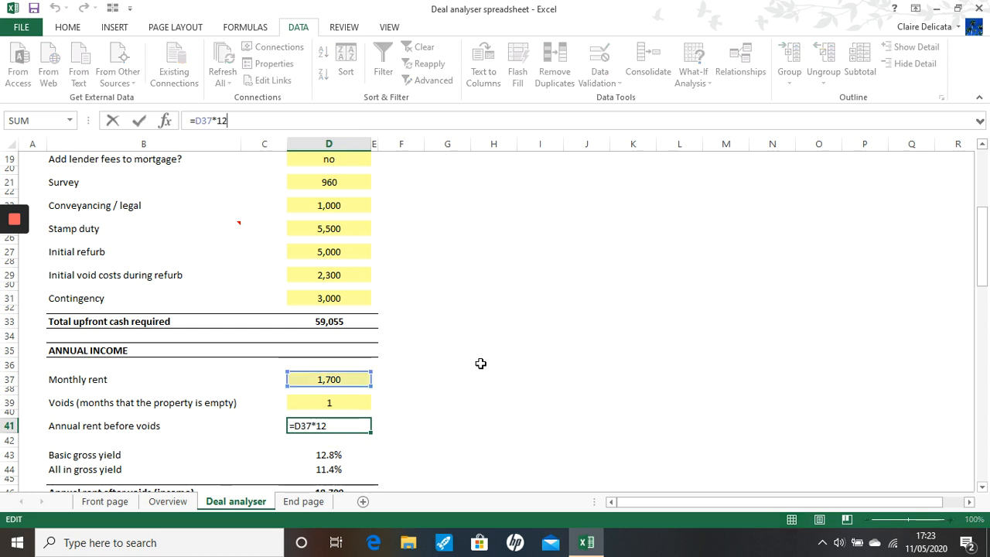
click(433, 358)
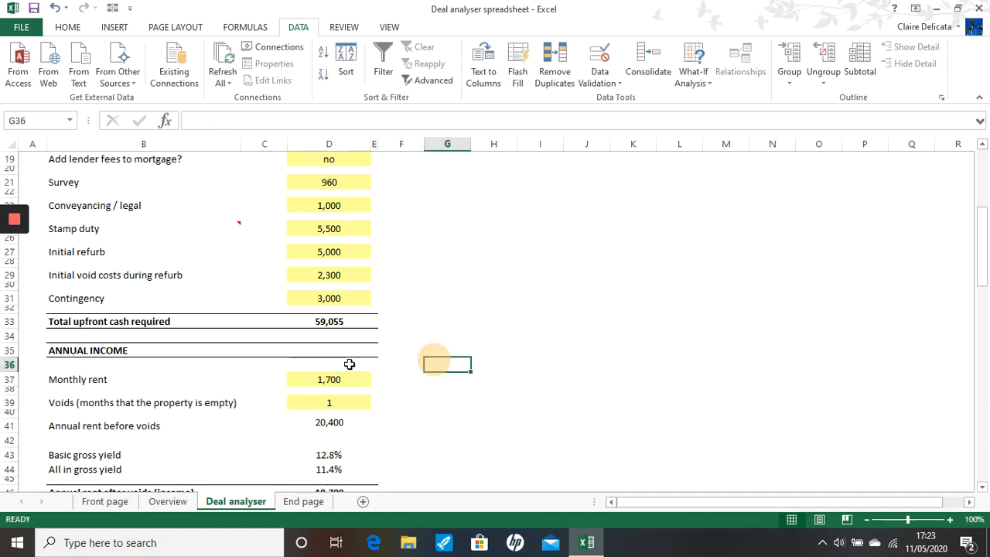
- Examine the monthly rent and annual rent before voids formulas, and trace the cells used by the basic gross yield formula
click(347, 378)
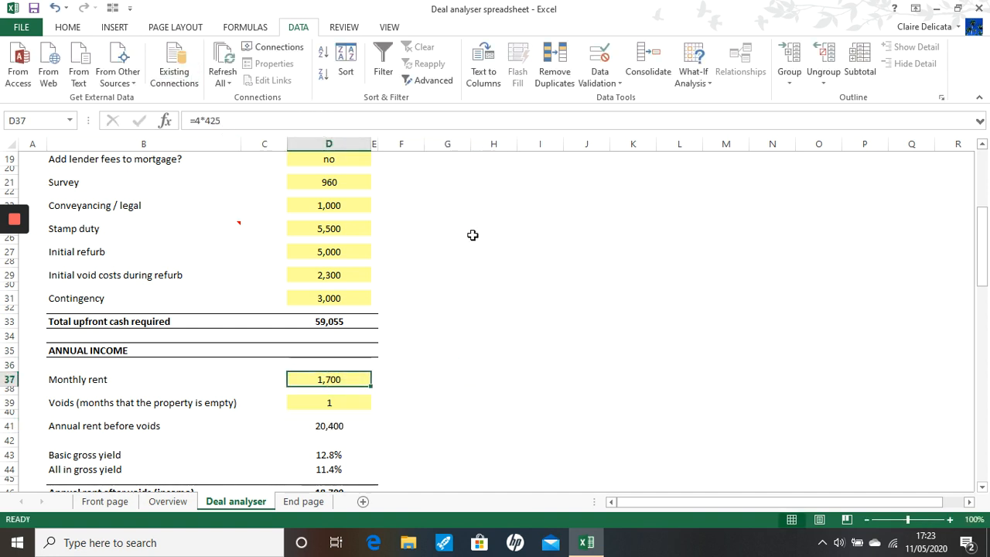
click(349, 425)
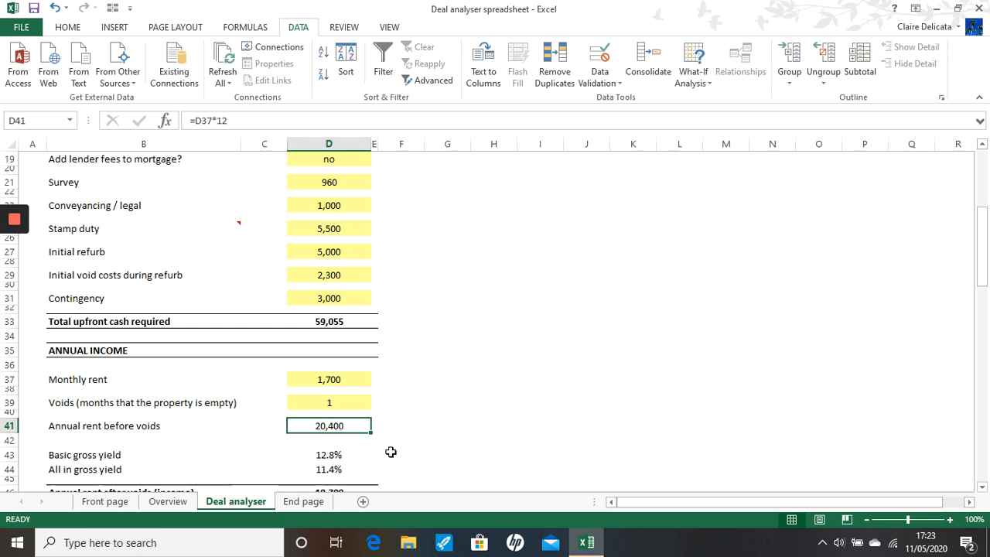
click(324, 455)
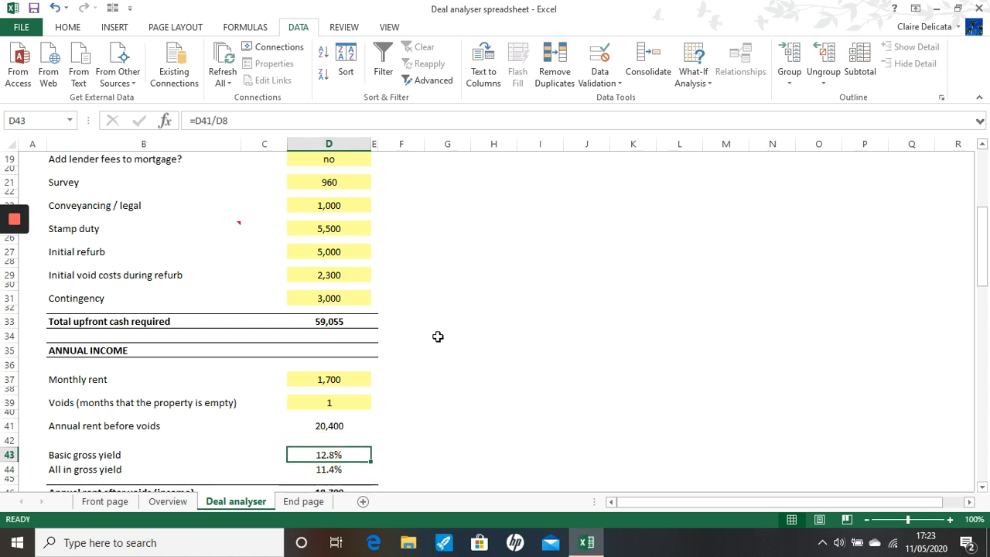
key(F2)
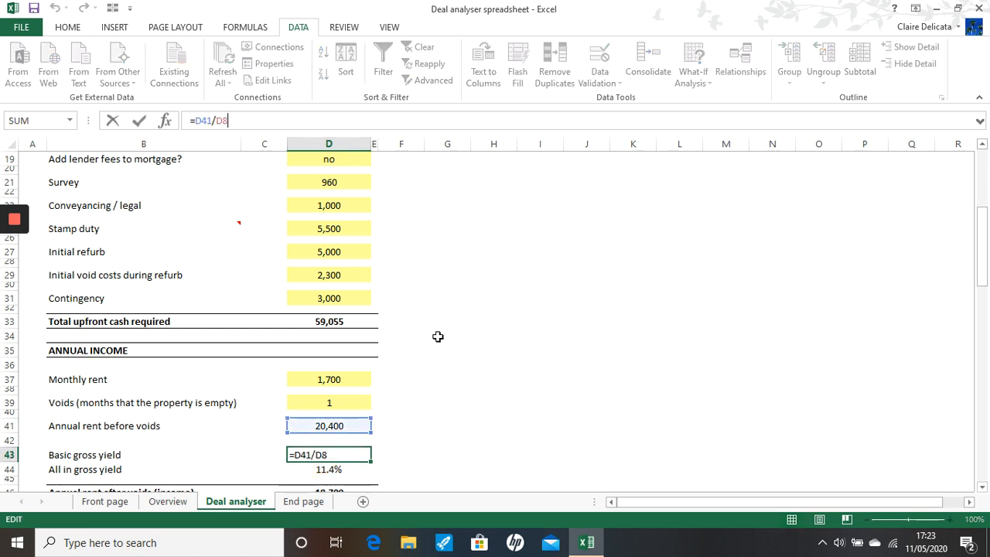
scroll(477, 351, up, 6)
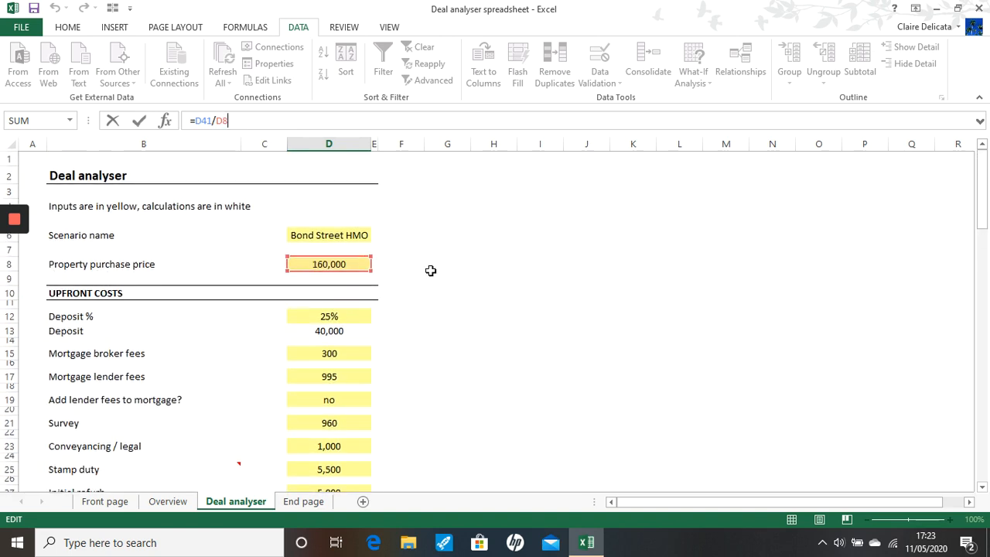
key(Return)
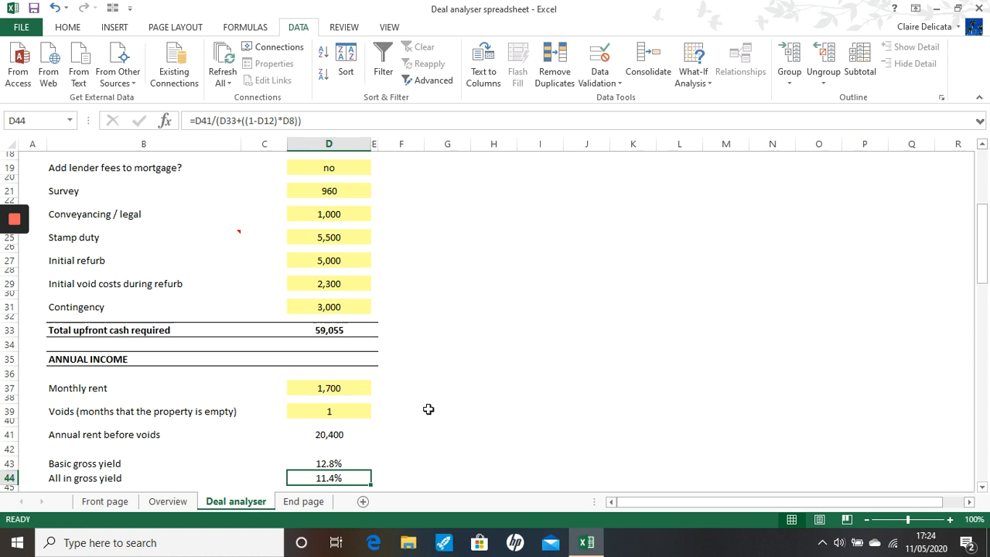
- Trace the all in gross yield formula back to the annual rent, total upfront cash, deposit percentage and purchase price cells
key(F2)
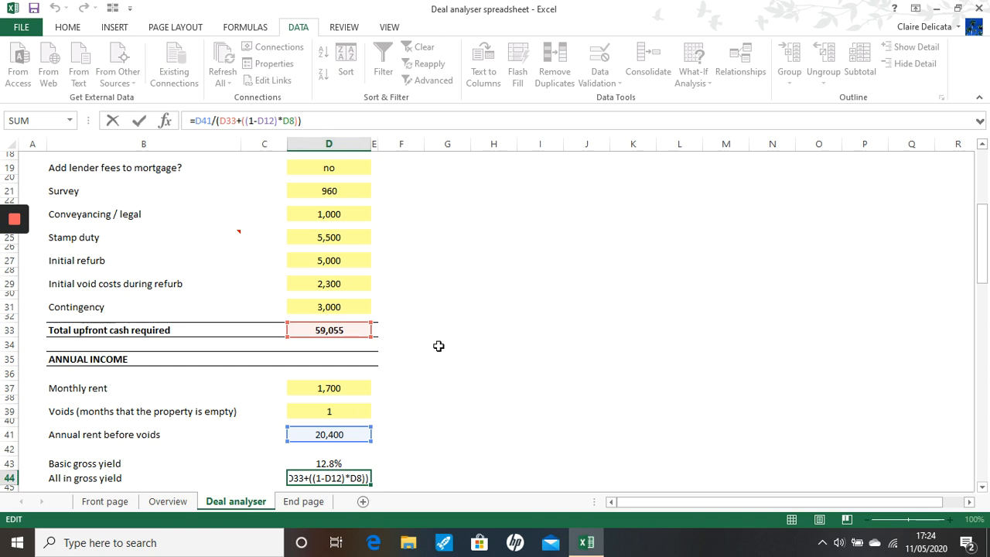
scroll(438, 345, up, 5)
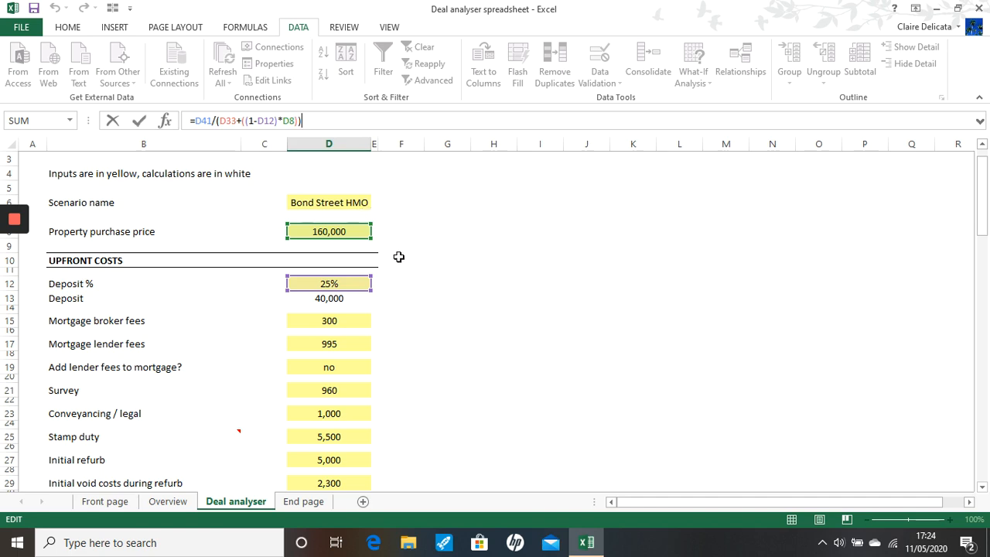
key(Escape)
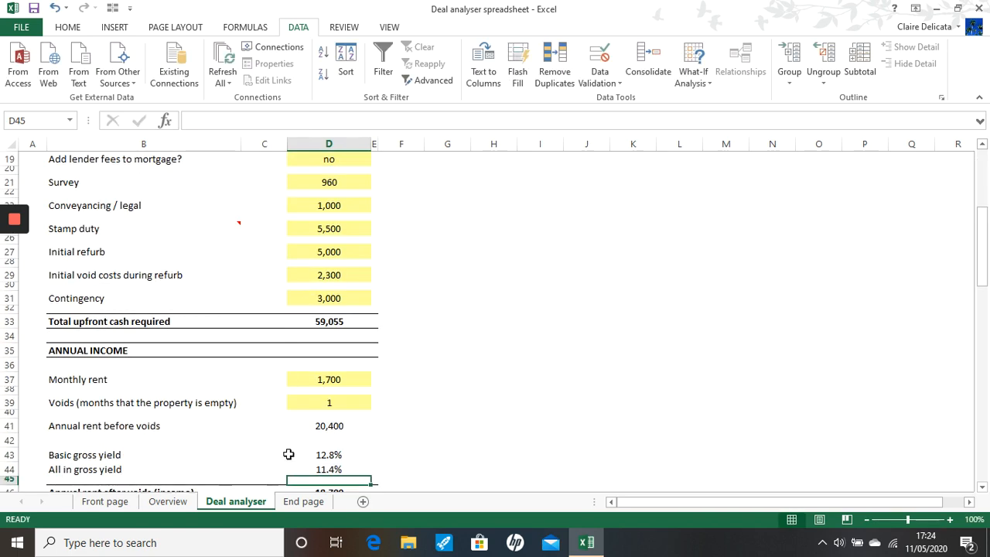
scroll(418, 395, down, 2)
click(328, 400)
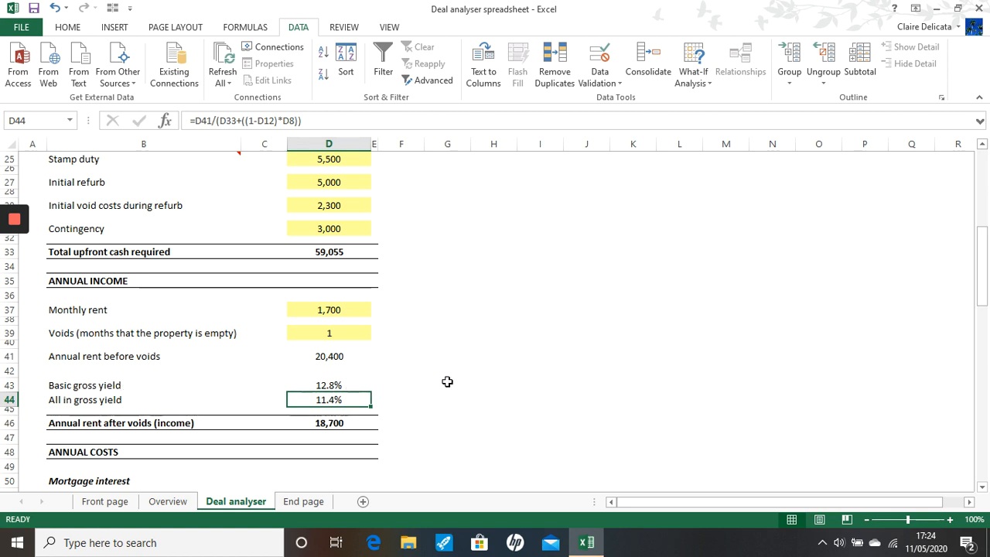
- Inspect the formula for annual rent after voids and the income cells it refers to
scroll(447, 381, down, 1)
scroll(447, 356, down, 1)
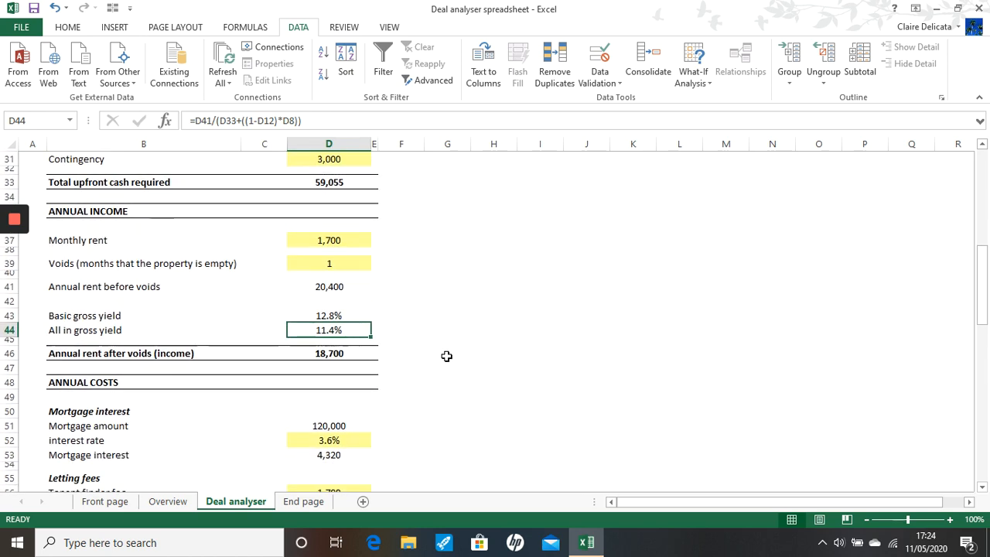
click(334, 353)
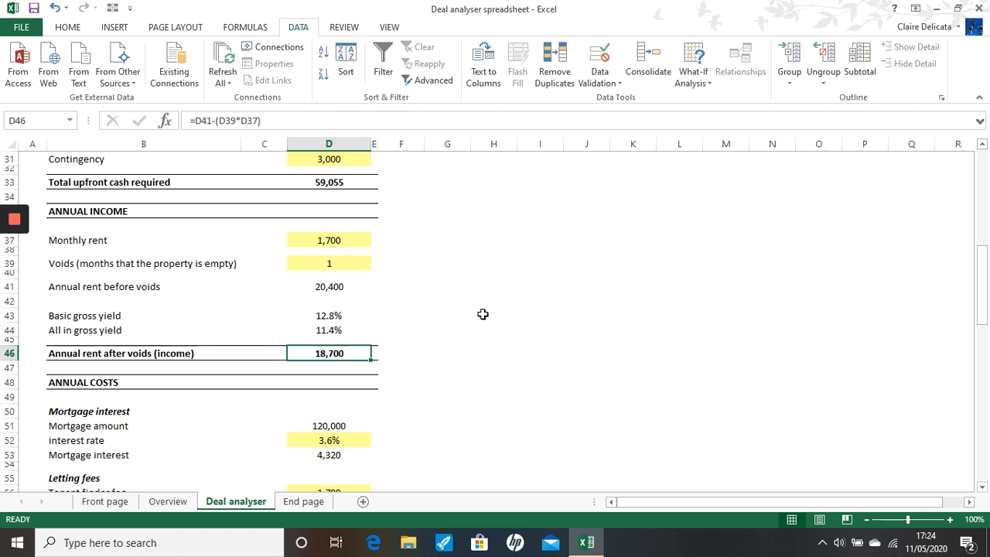
key(F2)
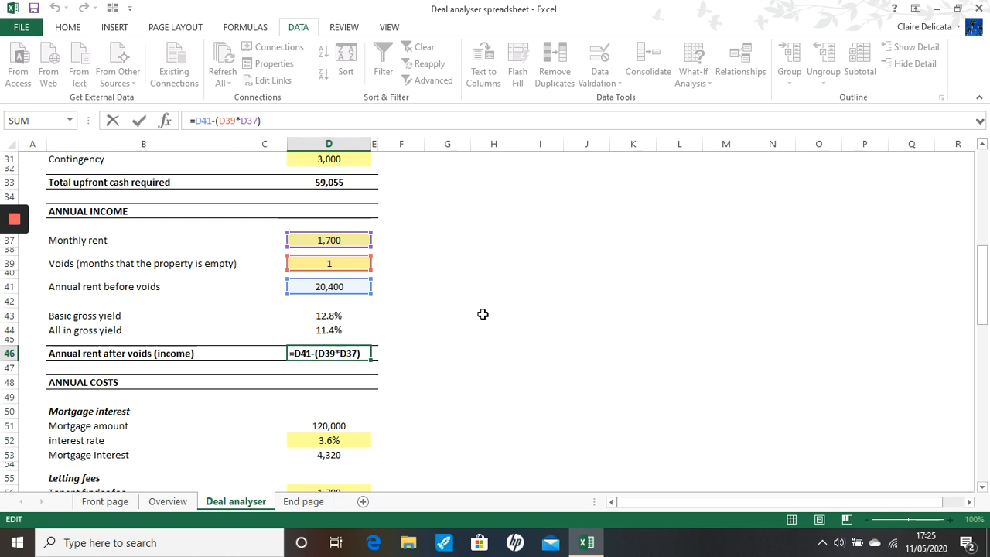
key(Return)
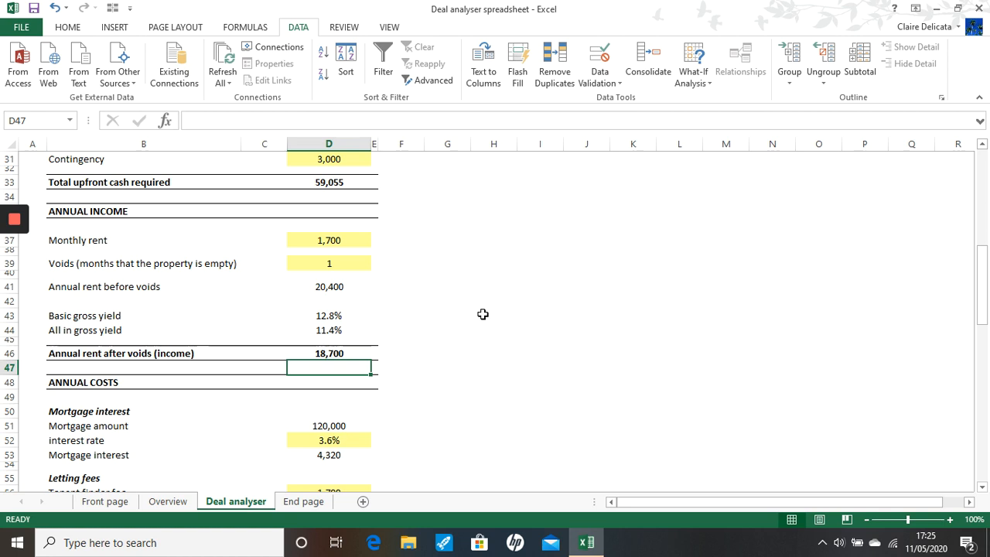
- Trace the mortgage amount formula to the purchase price, deposit percentage, lender fees and add-fees answer it depends on
click(340, 428)
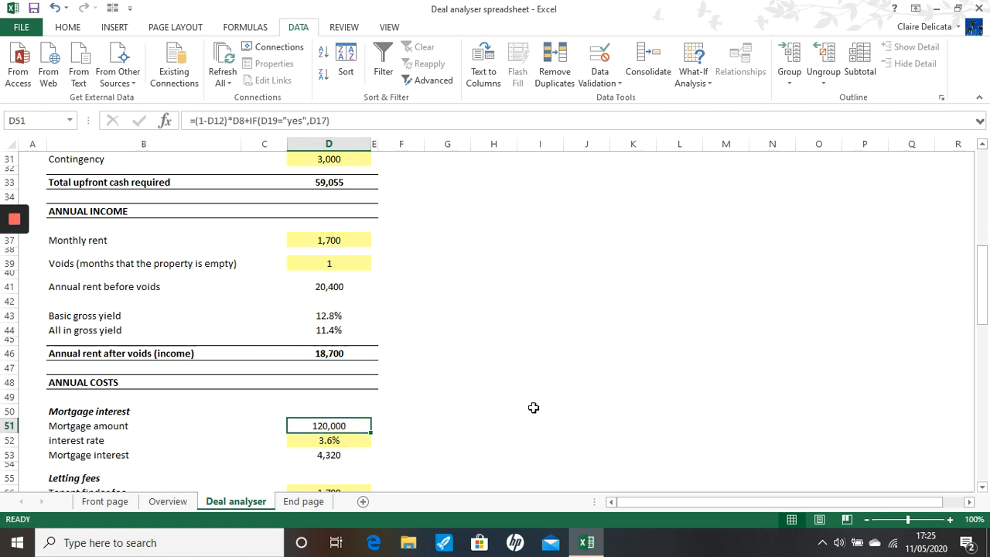
key(F2)
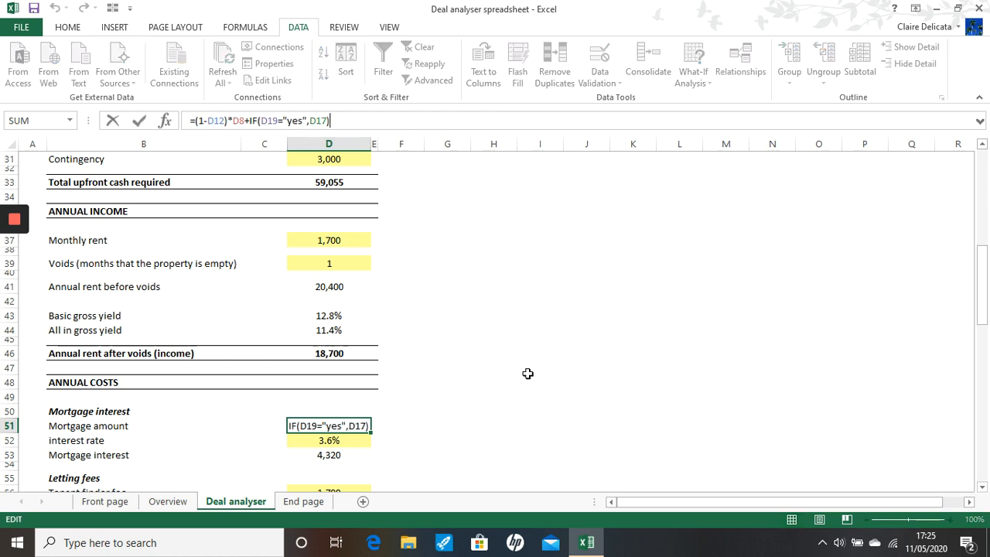
scroll(539, 388, up, 3)
scroll(539, 388, up, 6)
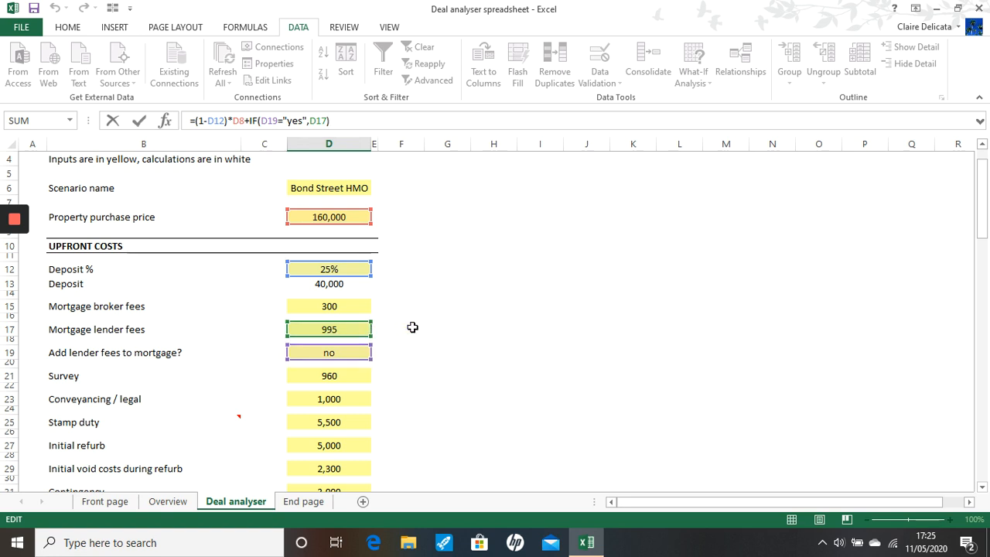
key(Return)
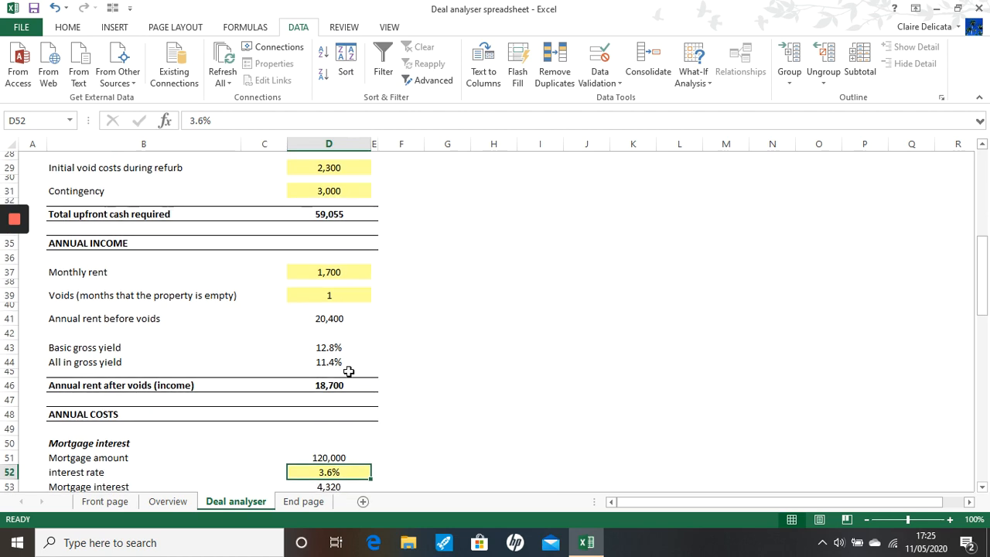
- Review the mortgage interest rate input and the formula that works out the annual mortgage interest
click(323, 458)
scroll(376, 431, down, 2)
click(317, 402)
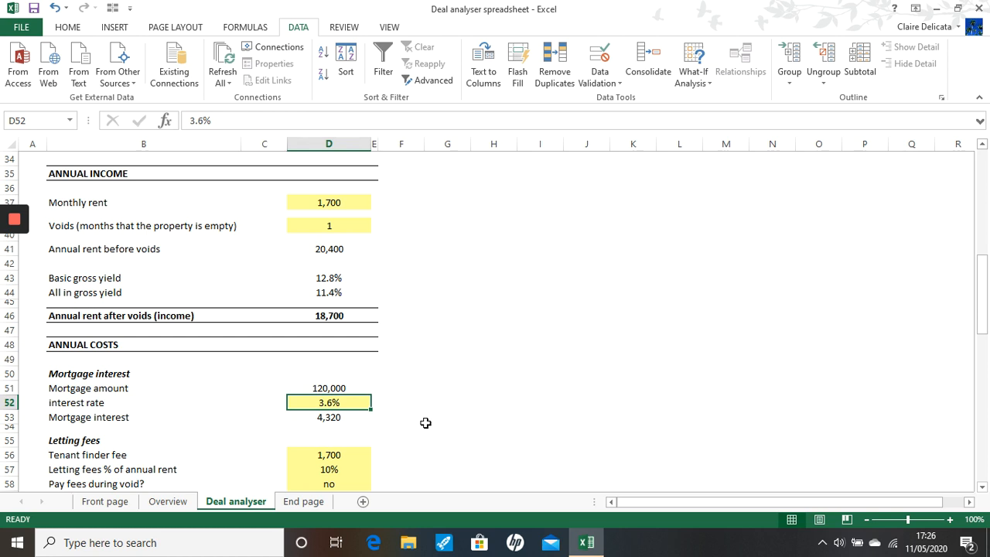
click(338, 416)
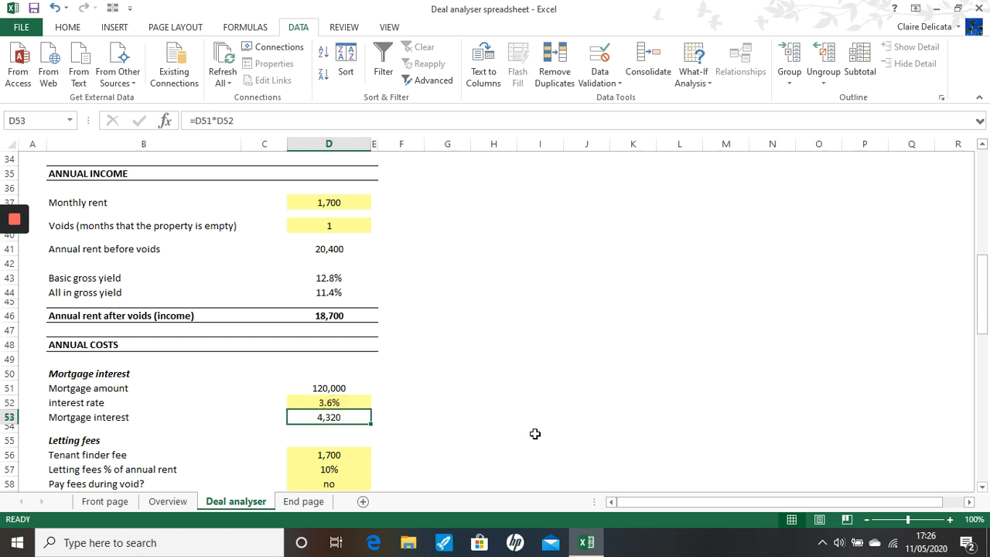
key(F2)
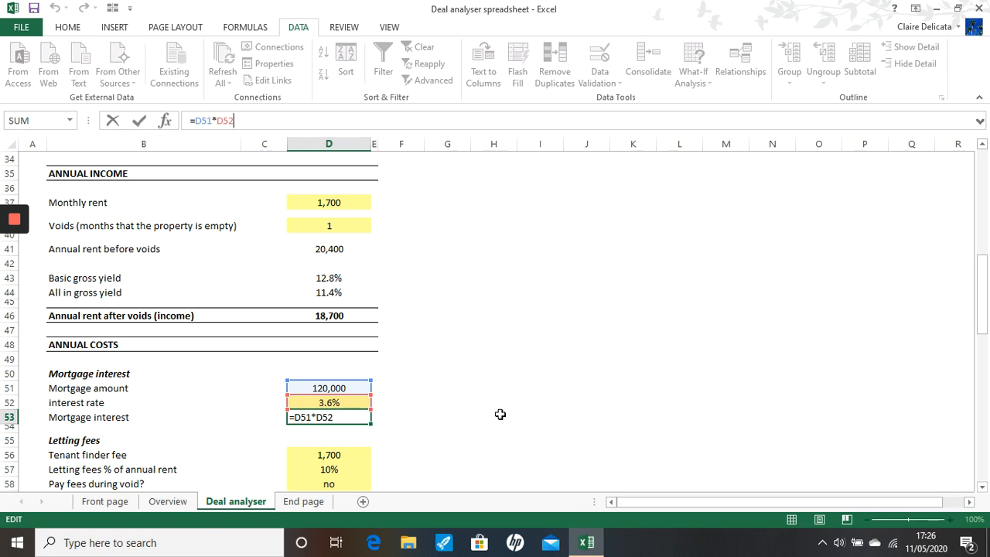
key(Return)
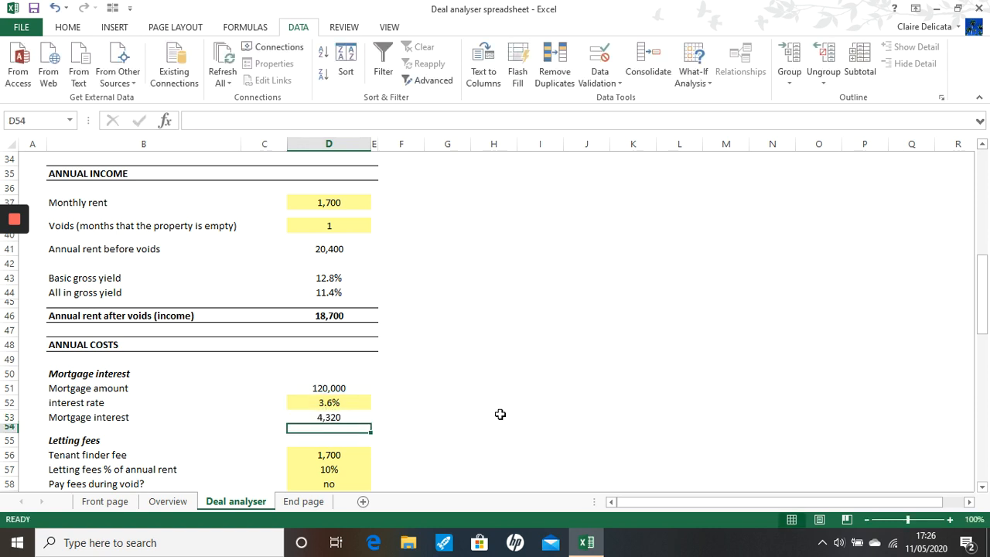
- Review the letting fee inputs: tenant finder fee, percentage of annual rent, and the answer choices for paying fees during voids
scroll(412, 371, down, 1)
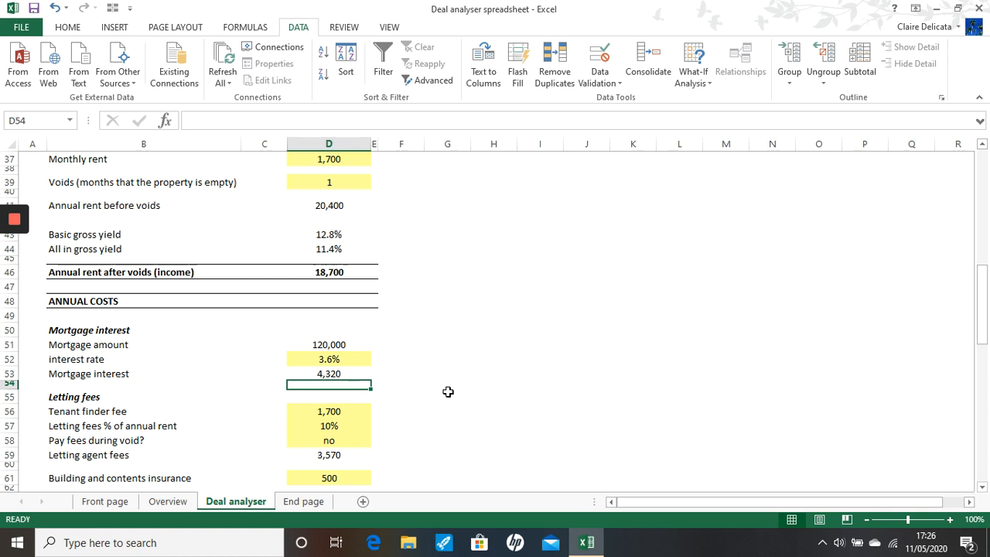
click(300, 410)
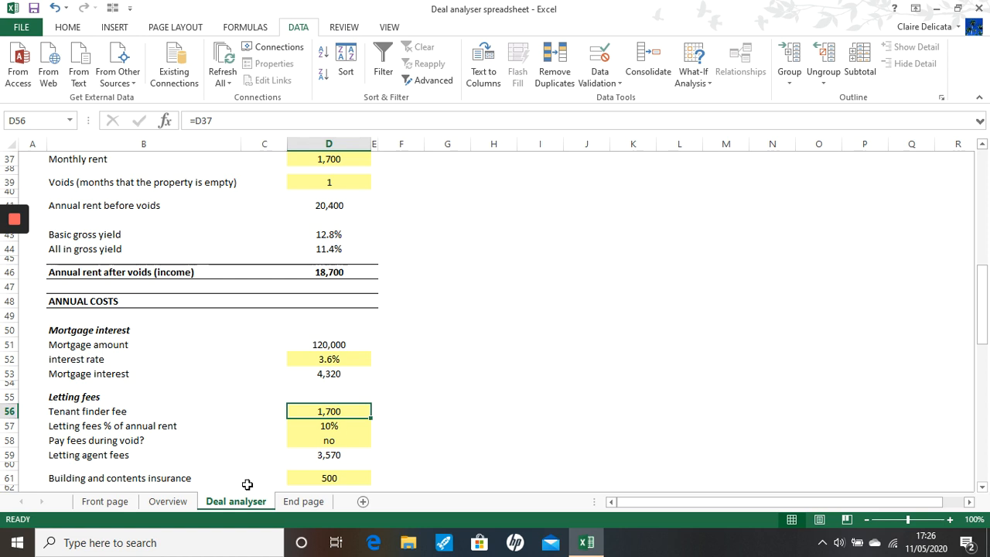
click(353, 426)
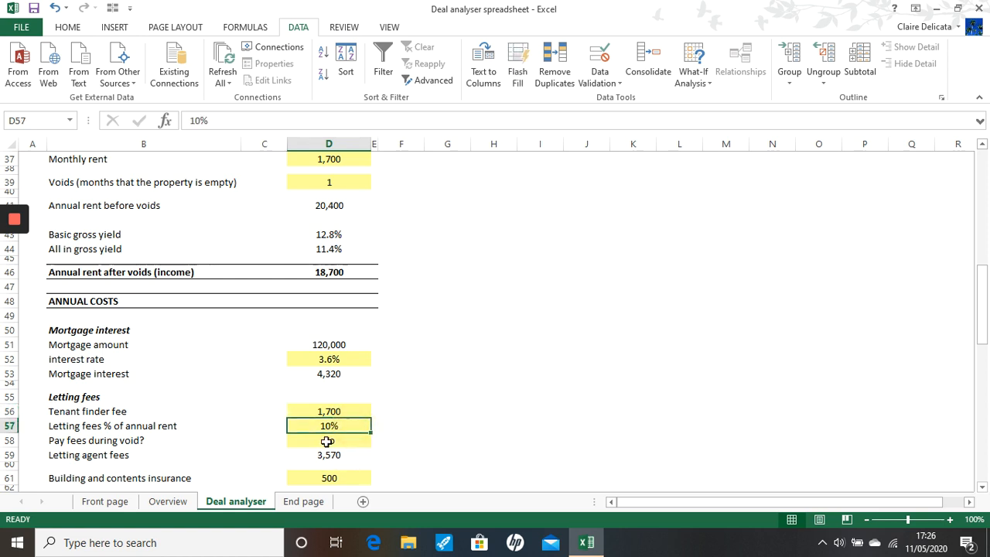
click(328, 441)
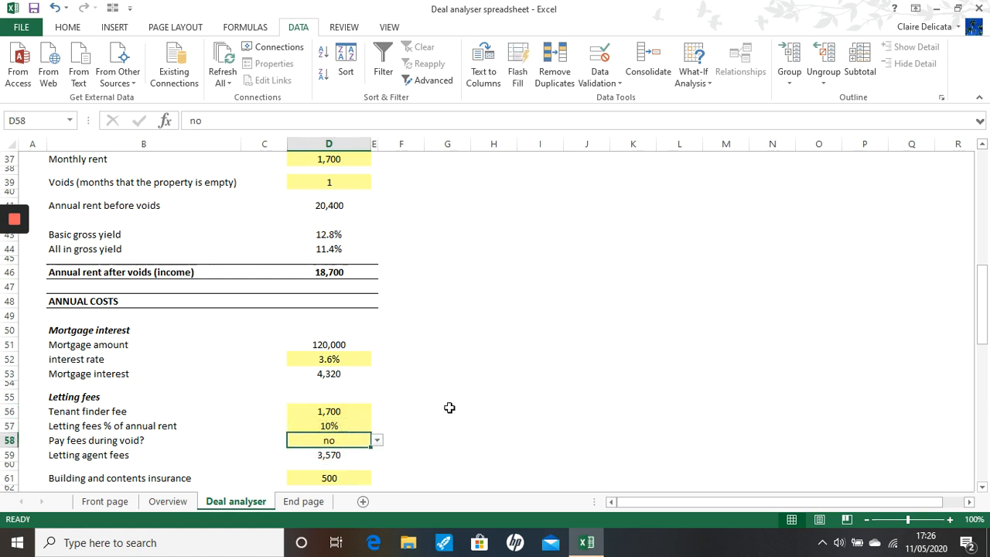
click(379, 442)
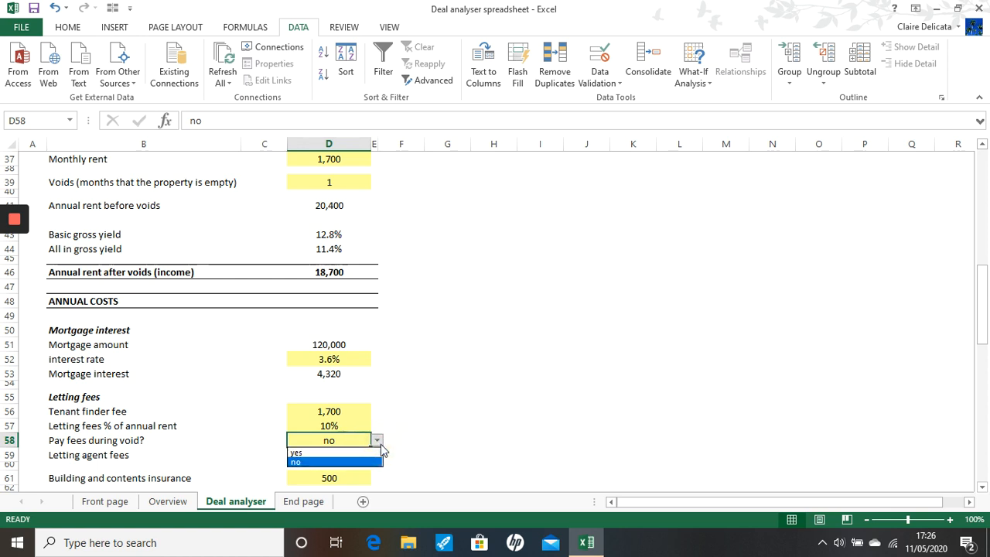
click(381, 446)
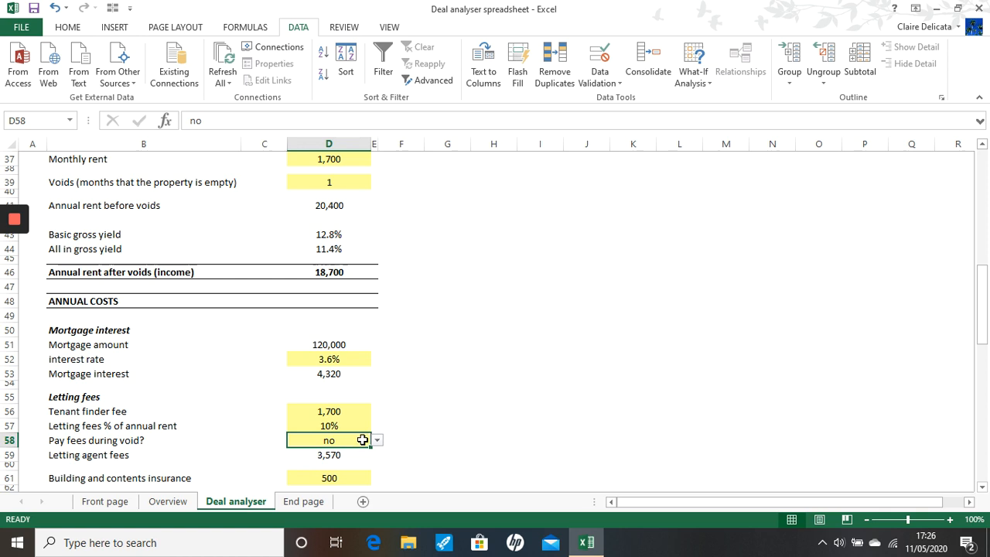
- Inspect the letting agent fees formula and the rent and fee cells it refers to
click(317, 457)
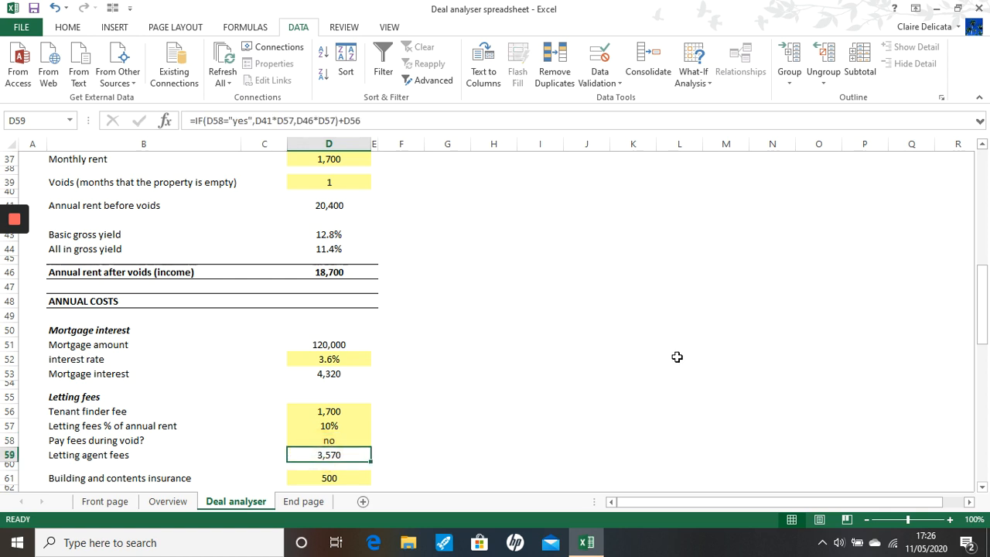
key(F2)
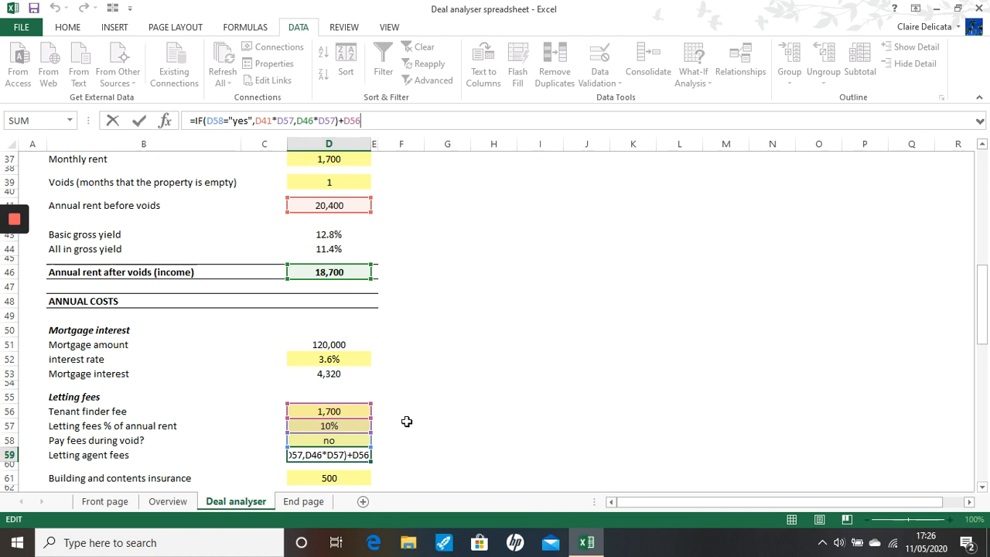
key(Return)
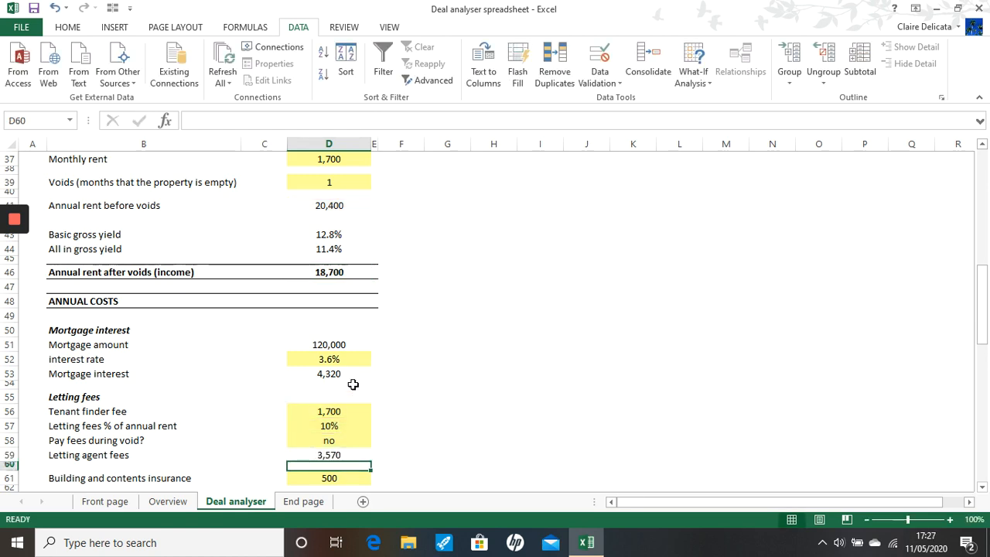
- Review the annual cost inputs for building and contents insurance, maintenance costs and the gas safety certificate
scroll(353, 385, down, 1)
click(334, 440)
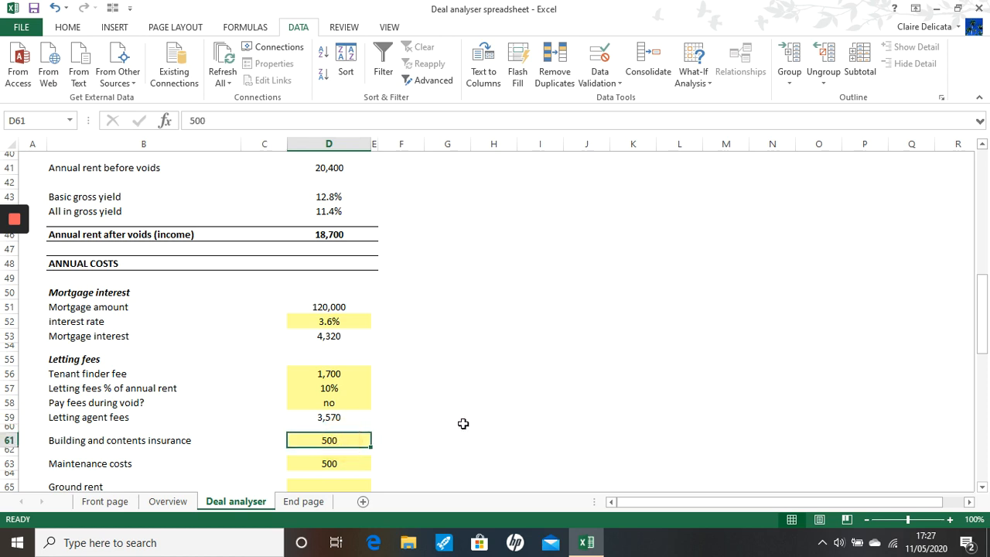
scroll(455, 399, down, 3)
click(329, 345)
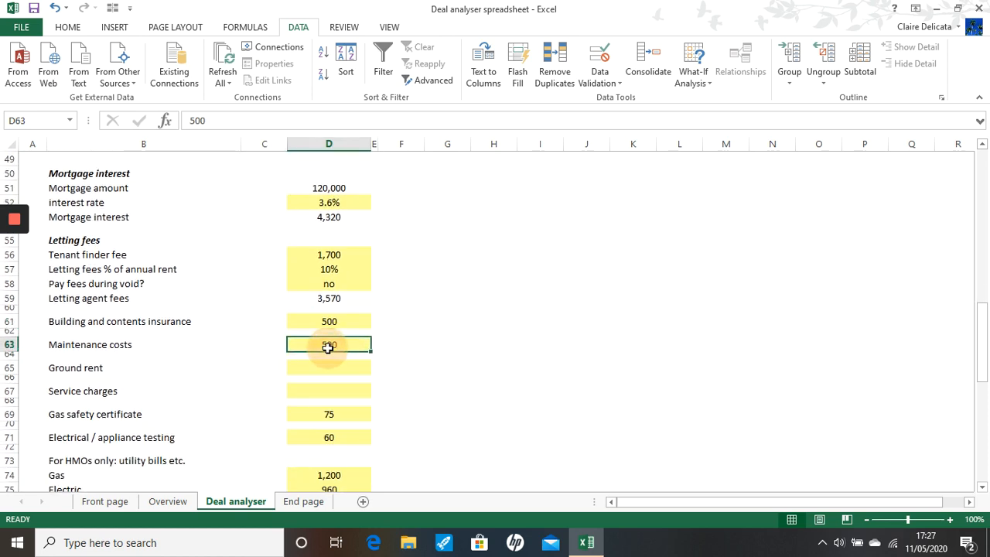
scroll(401, 393, down, 1)
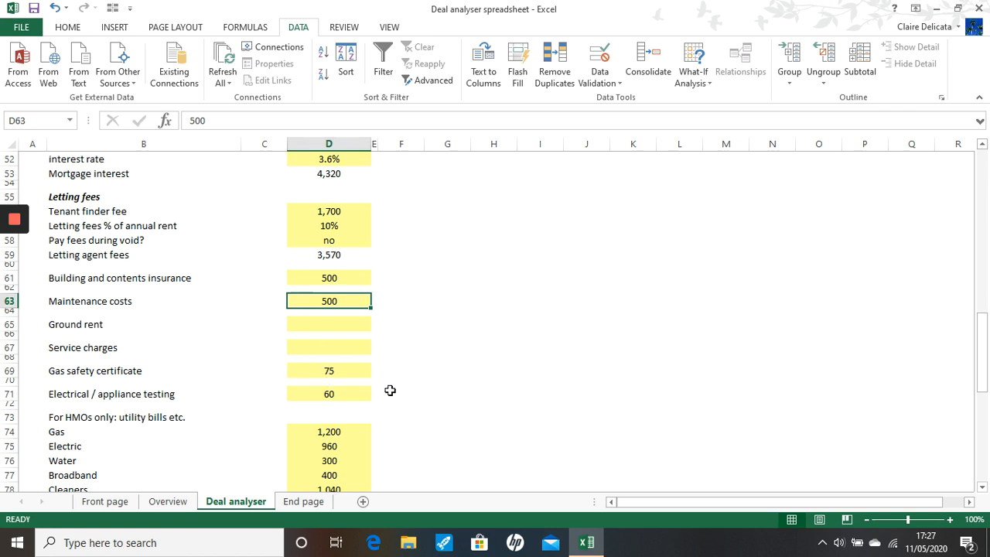
scroll(389, 391, down, 1)
click(358, 339)
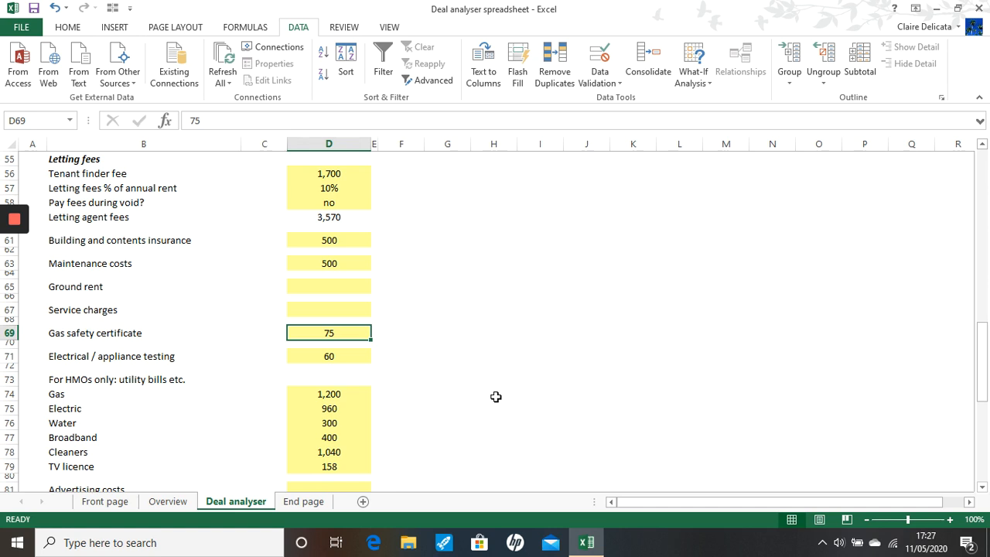
- Review the remaining annual cost inputs: electrical and appliance testing, HMO bills, advertising, NRLA membership, accountancy and other/contingency costs
click(343, 356)
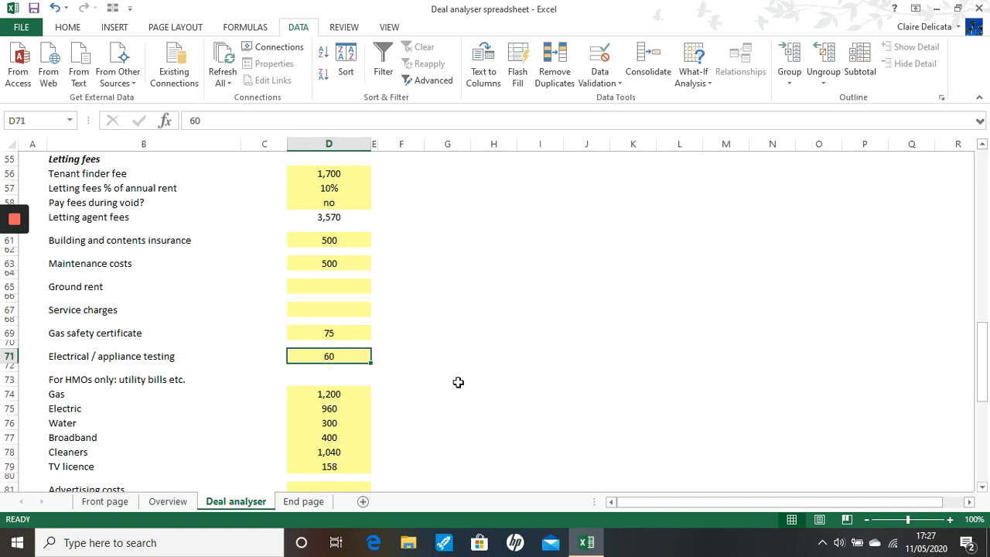
scroll(458, 382, down, 1)
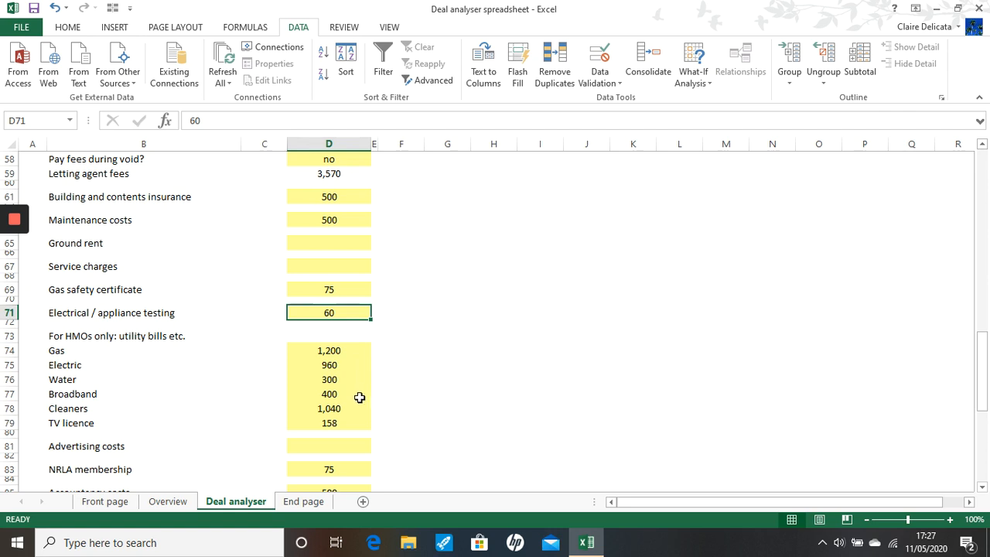
click(338, 447)
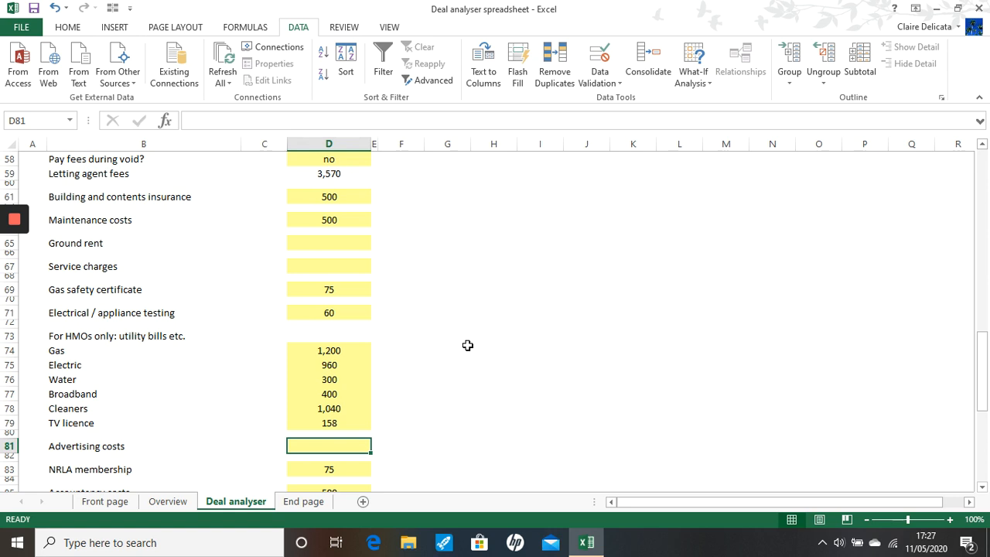
scroll(475, 389, down, 2)
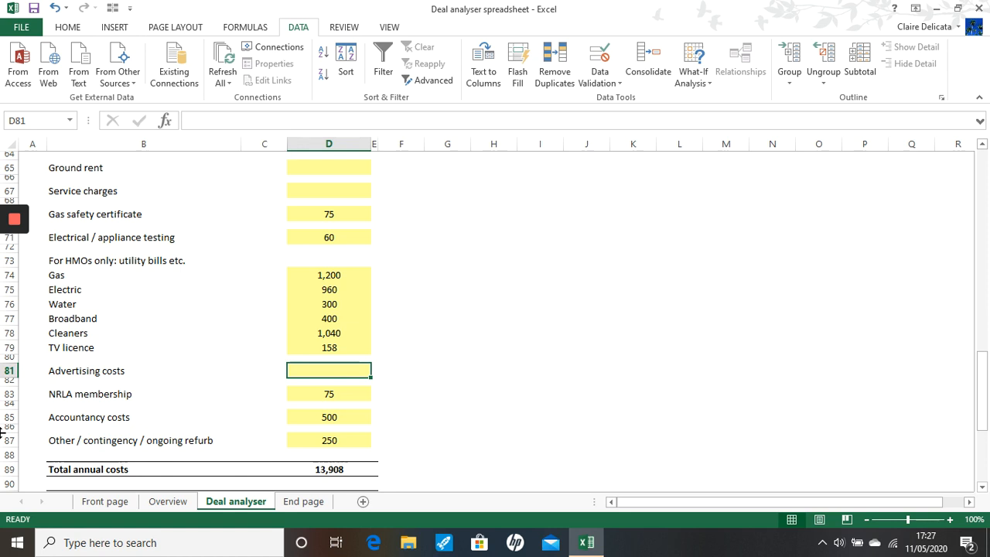
click(354, 394)
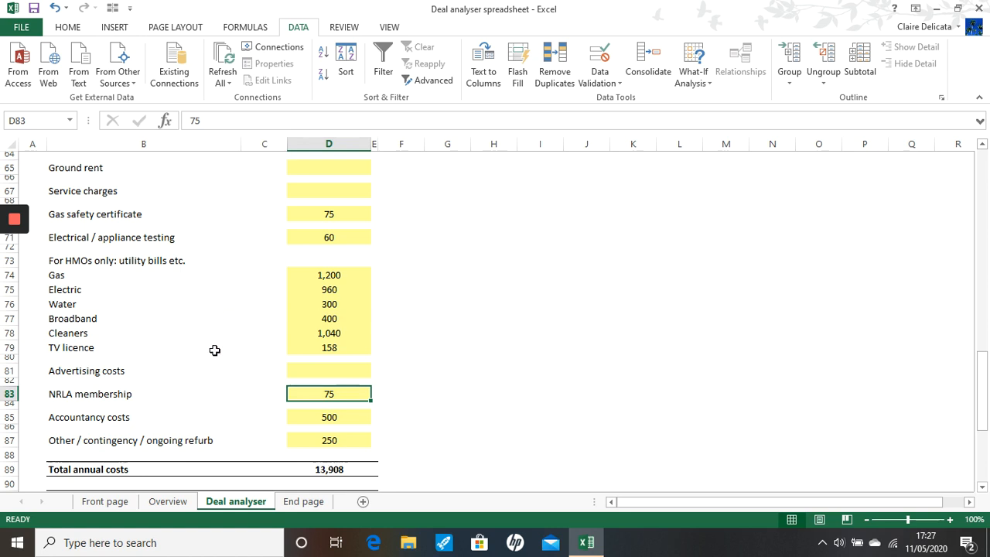
click(349, 414)
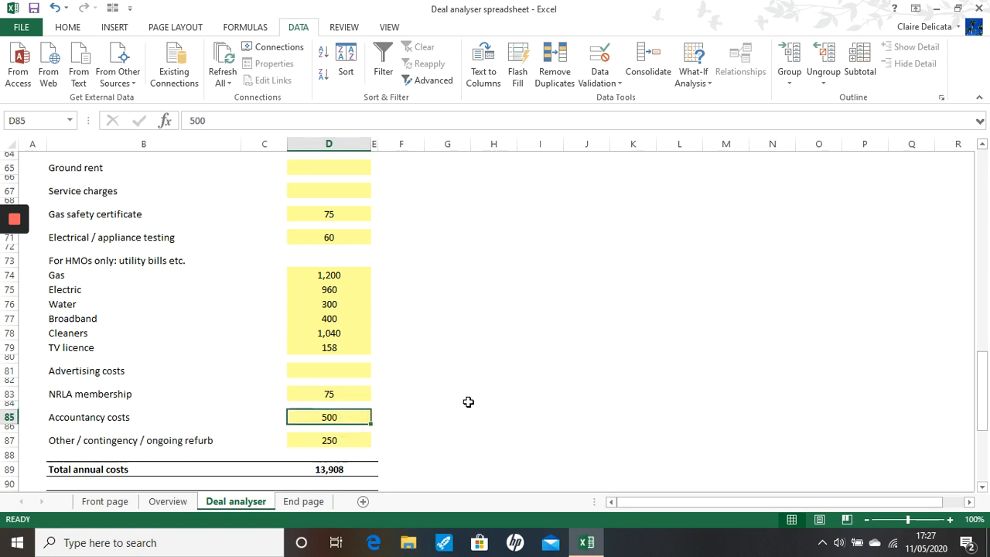
click(363, 439)
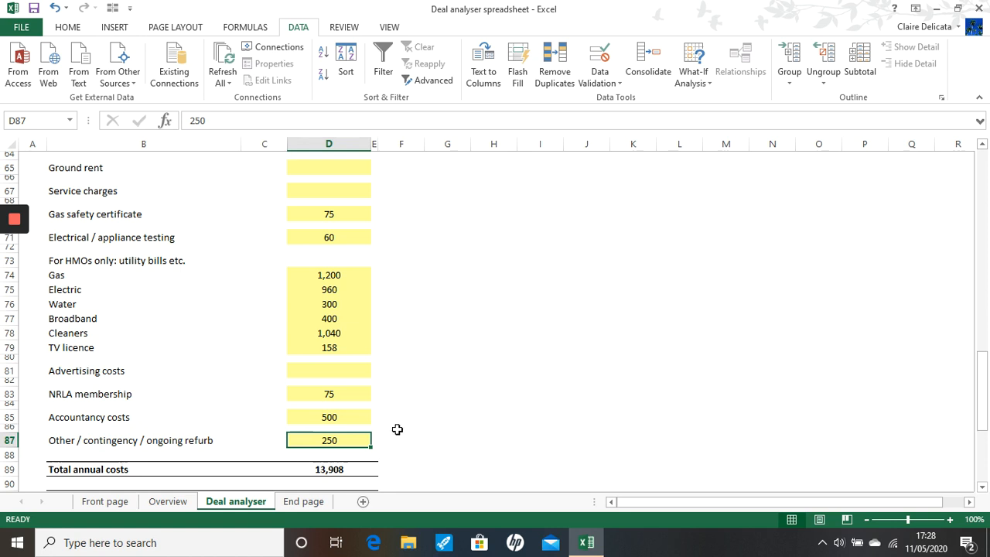
- Inspect the total annual costs formula and trace the cost range and mortgage interest cell it adds up
click(344, 468)
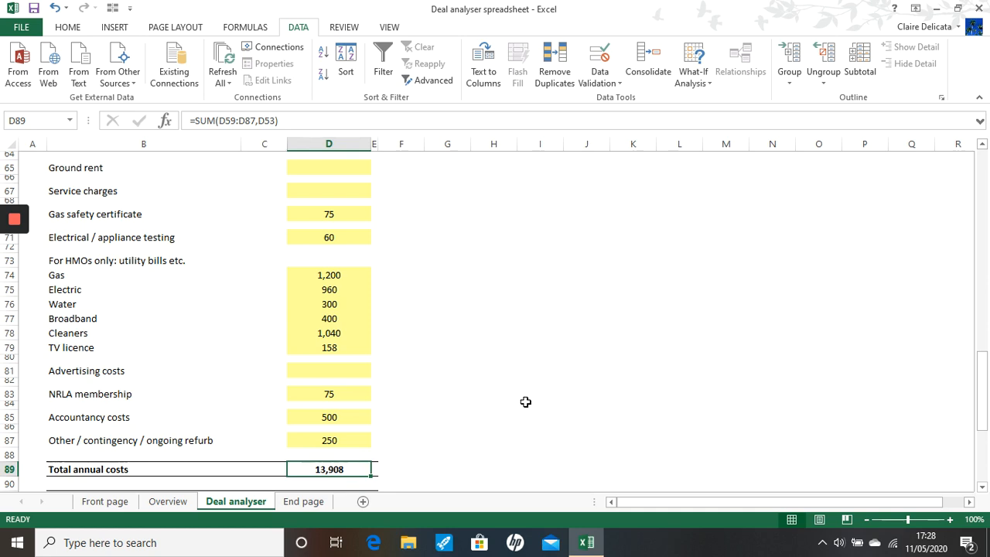
key(F2)
scroll(511, 387, up, 9)
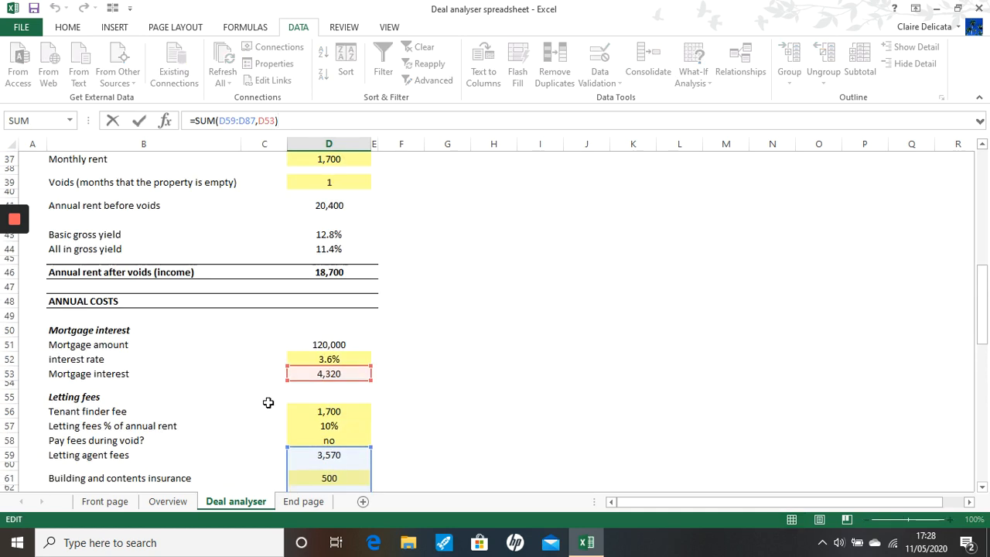
scroll(359, 379, down, 2)
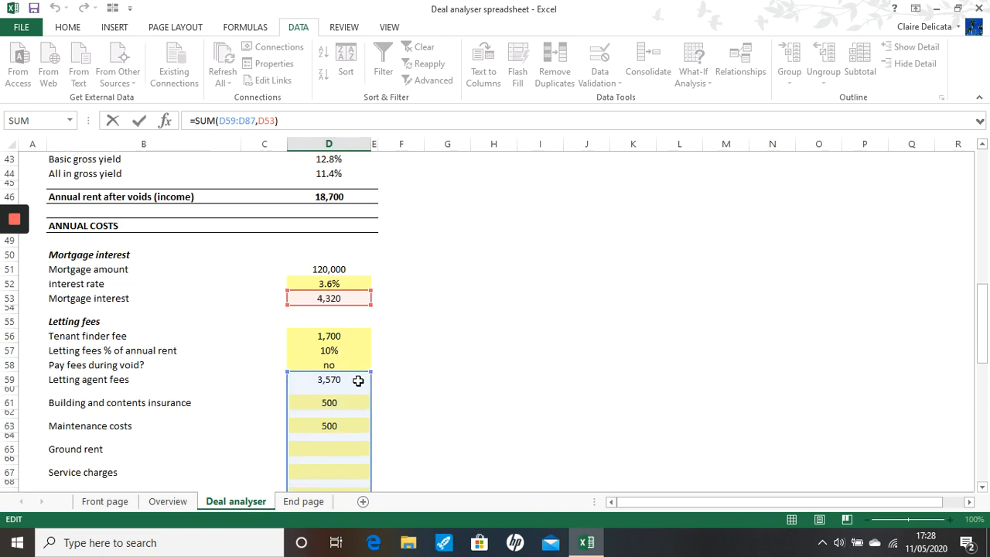
scroll(336, 382, down, 2)
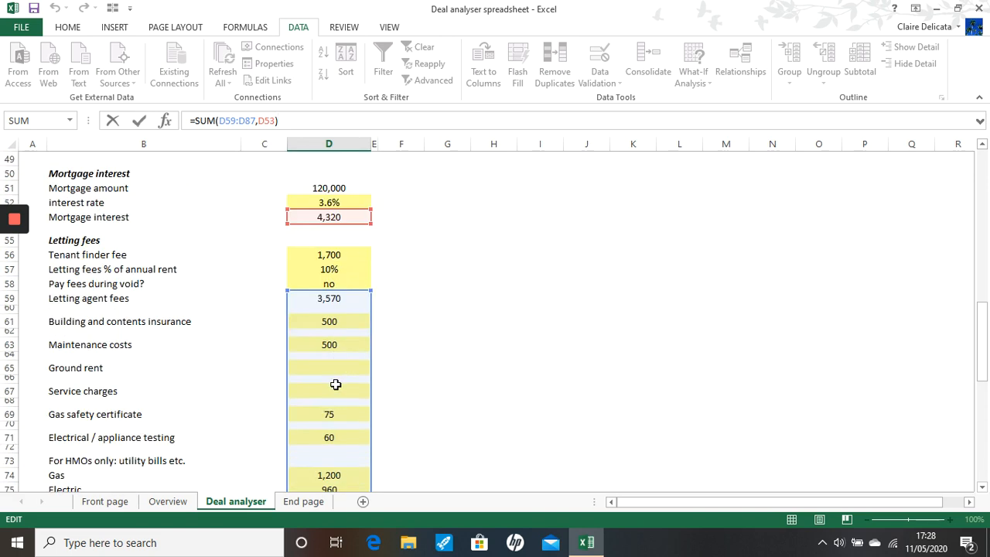
scroll(336, 385, down, 1)
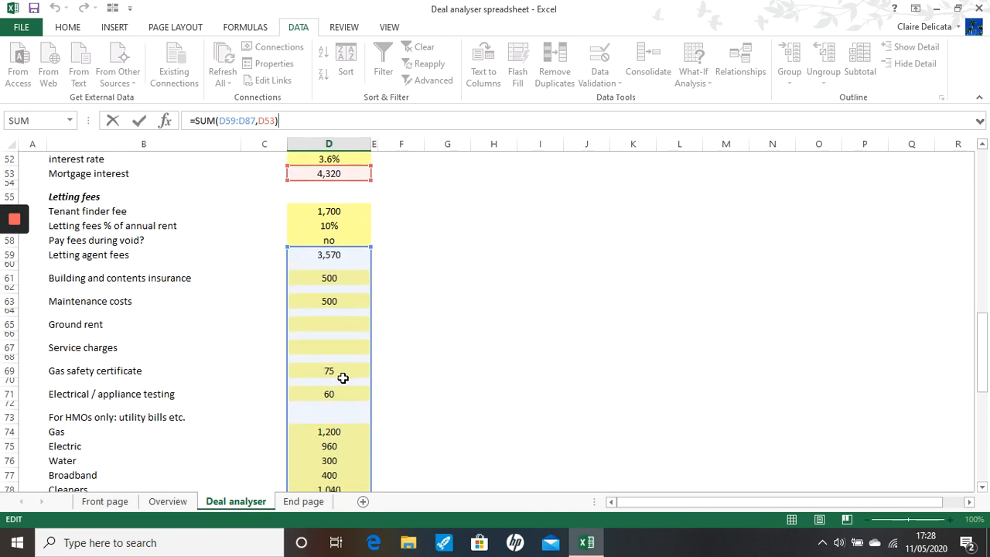
scroll(345, 414, down, 5)
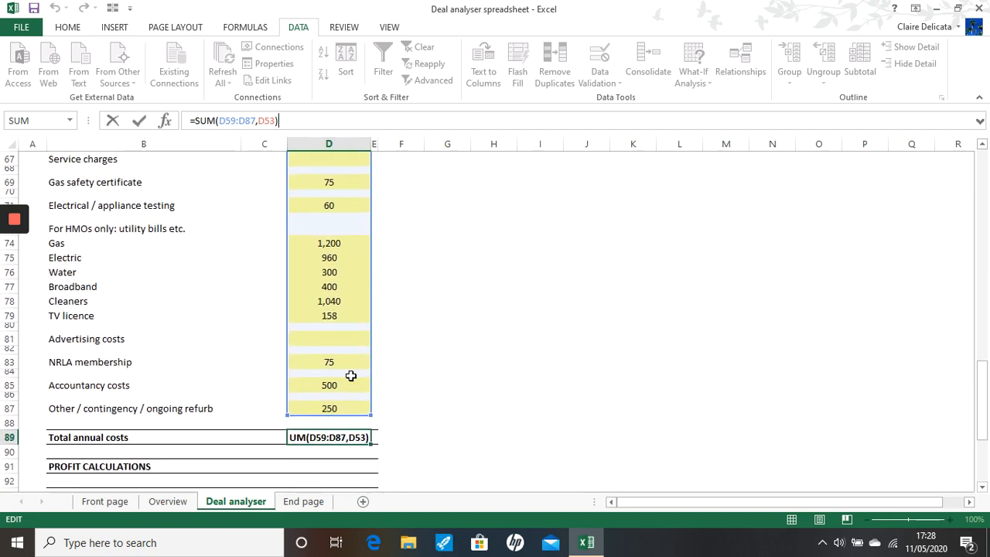
key(Return)
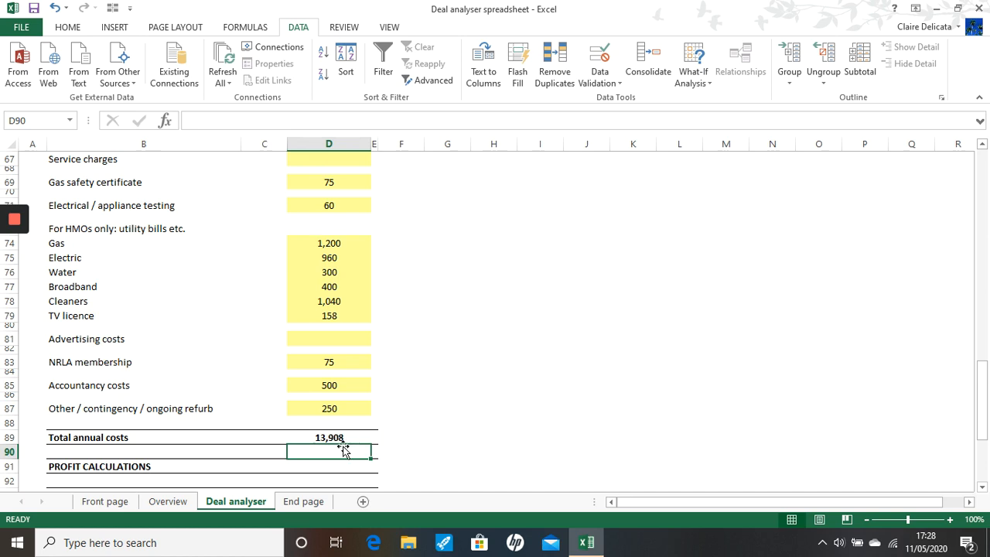
- In the profit calculations, inspect the total annual profit before tax formula and trace its income and total cost cells
click(323, 467)
scroll(471, 410, down, 4)
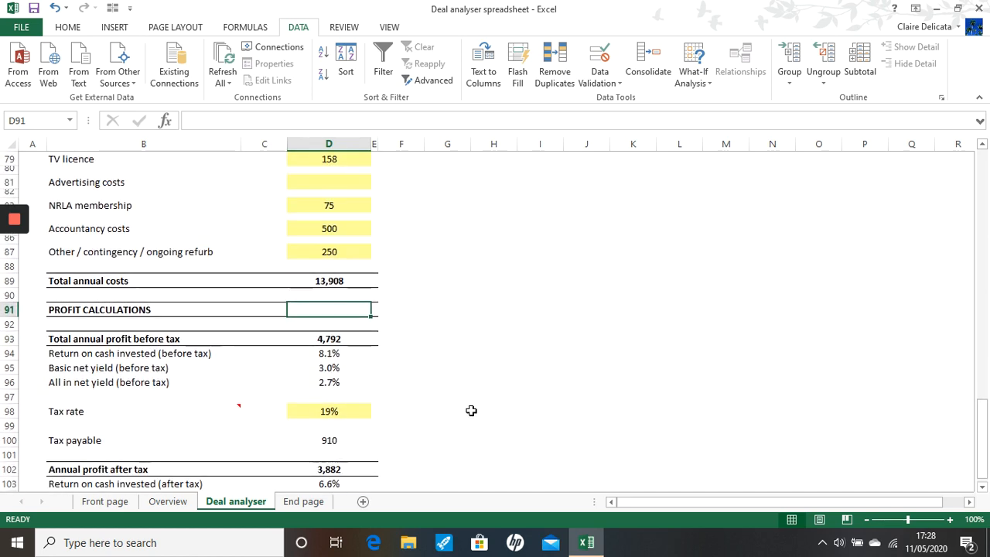
scroll(471, 410, down, 2)
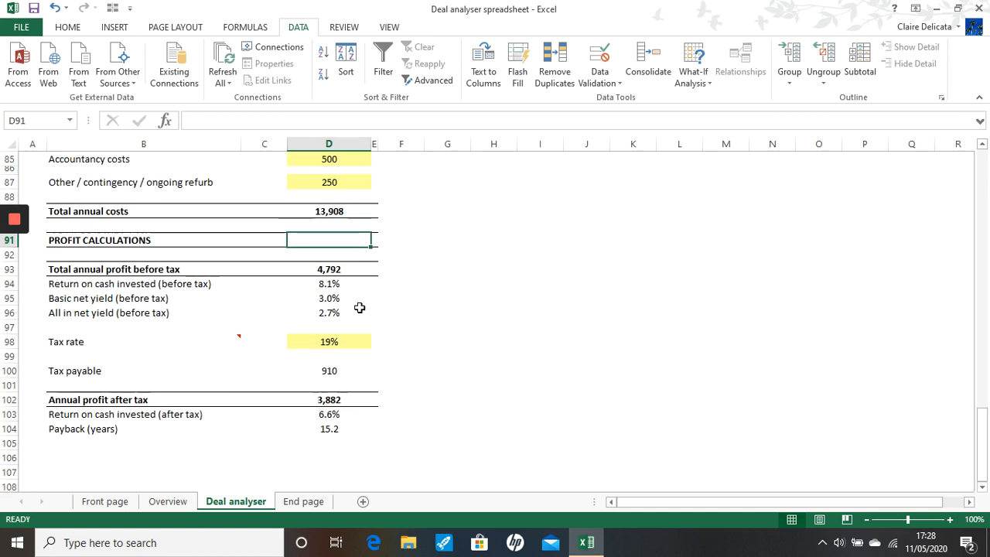
click(340, 268)
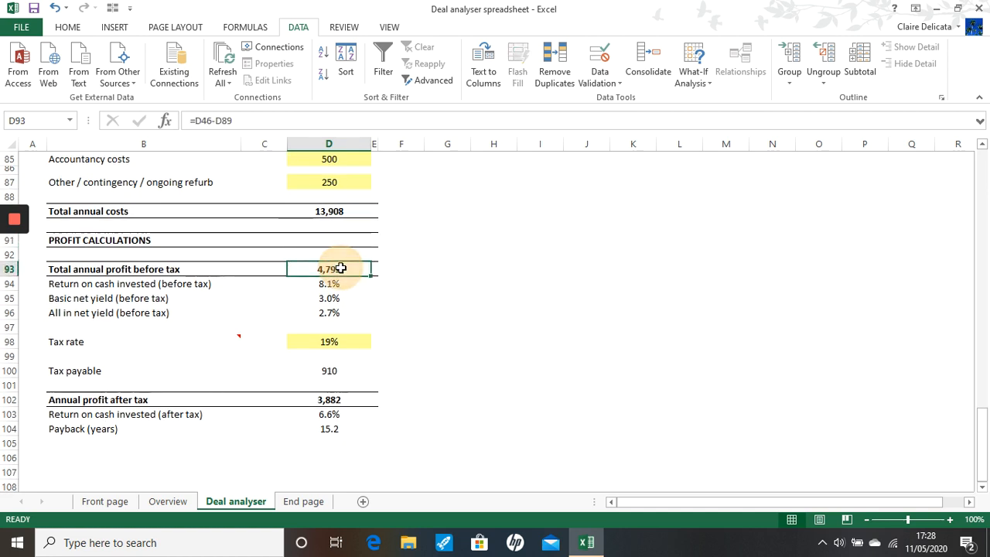
key(F2)
scroll(398, 303, up, 6)
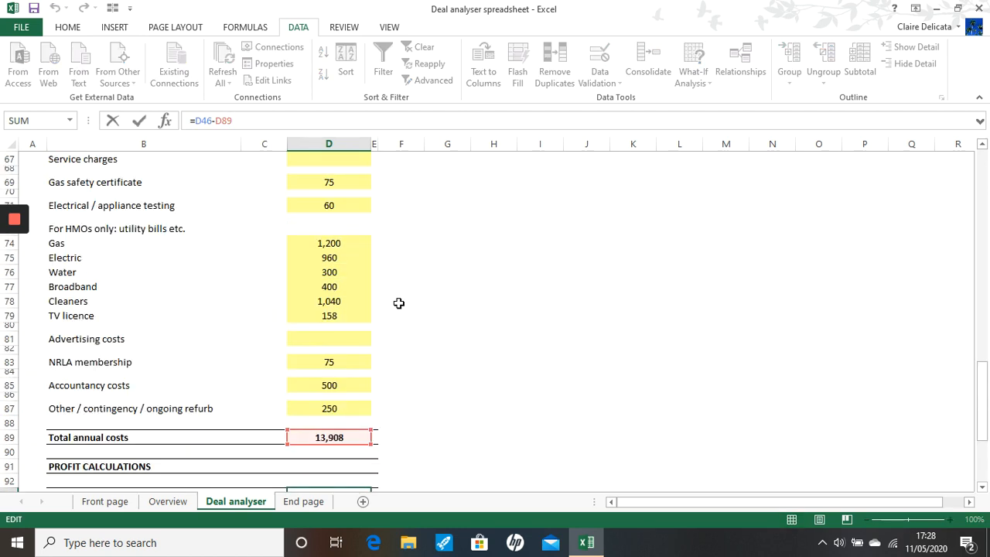
scroll(398, 303, up, 11)
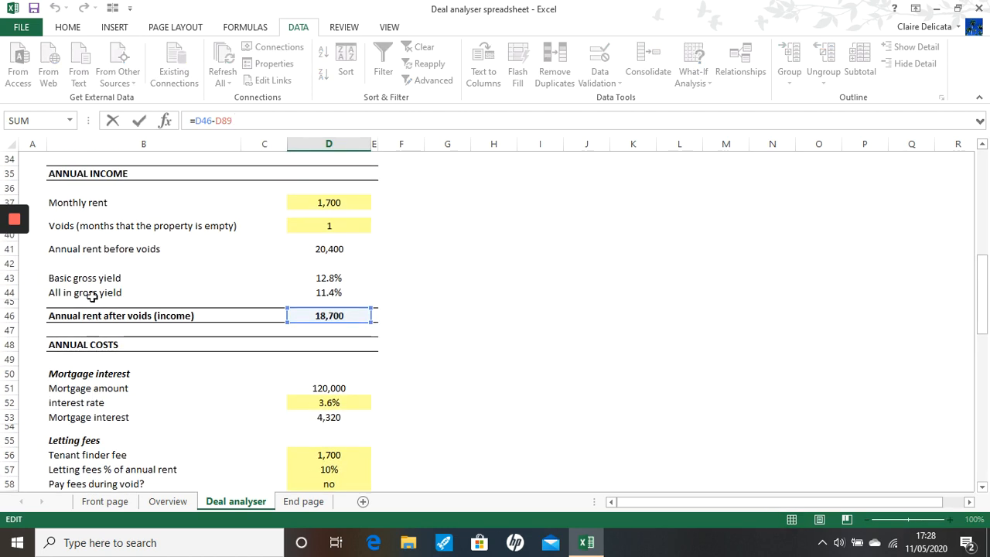
scroll(288, 369, down, 5)
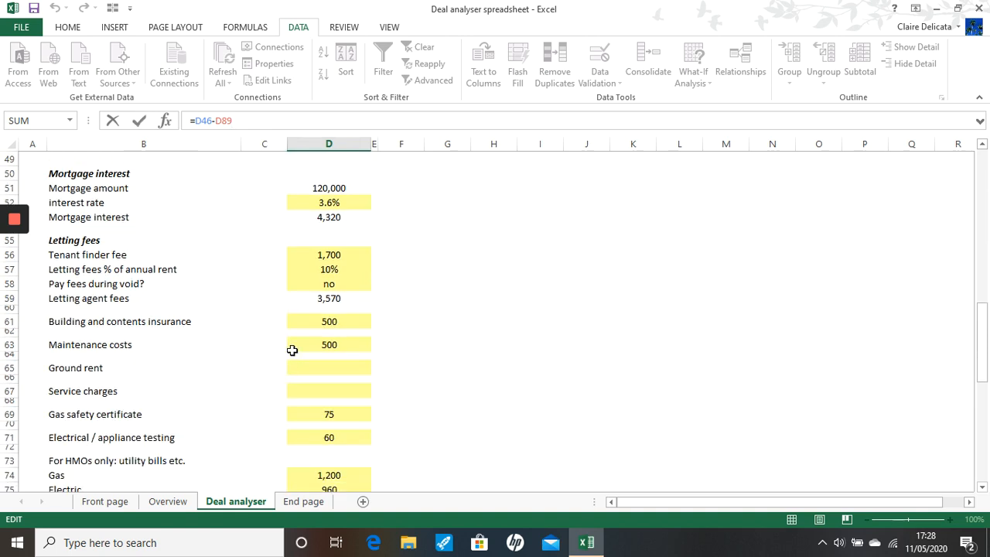
scroll(291, 350, down, 9)
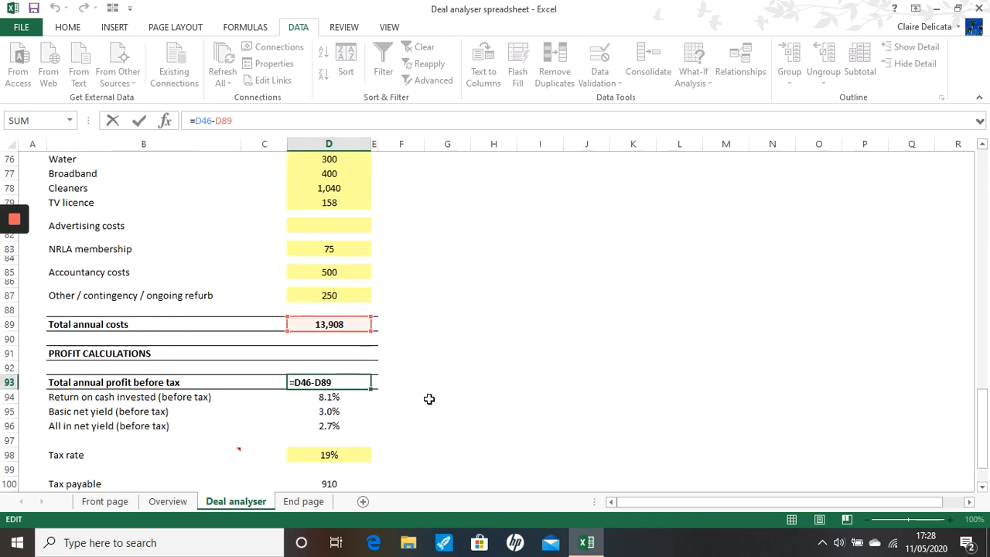
key(Return)
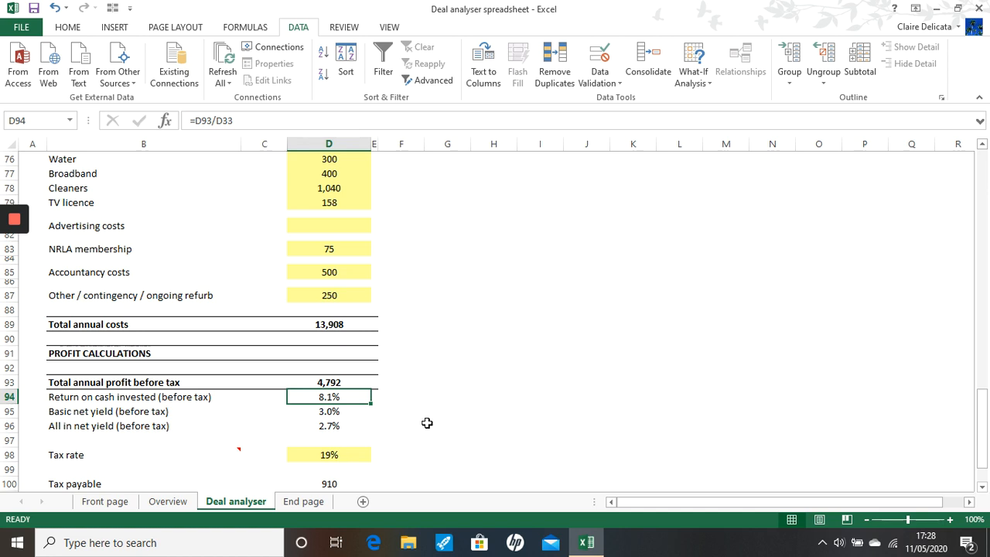
- Inspect the before-tax return on cash invested formula and trace the profit and total upfront cash cells it uses
key(F2)
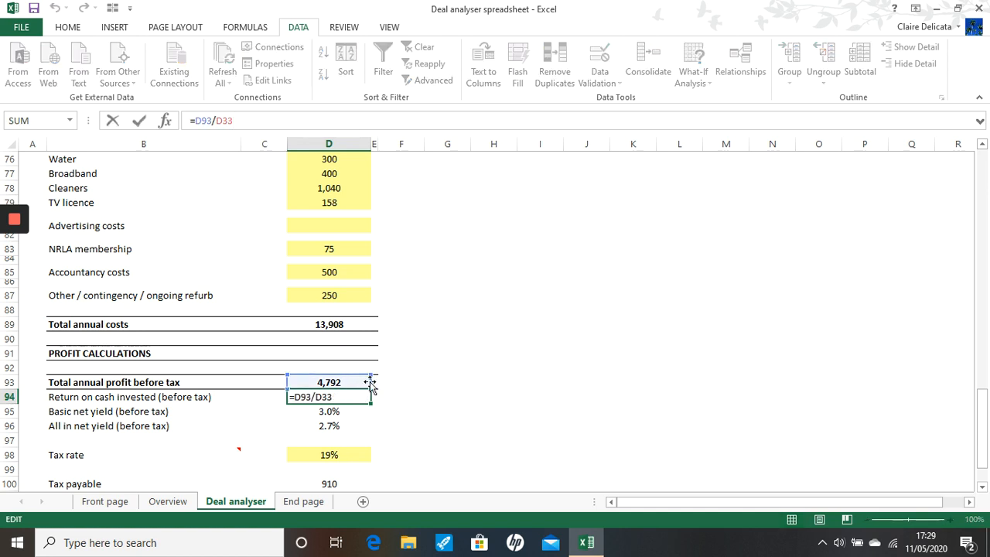
scroll(417, 387, up, 20)
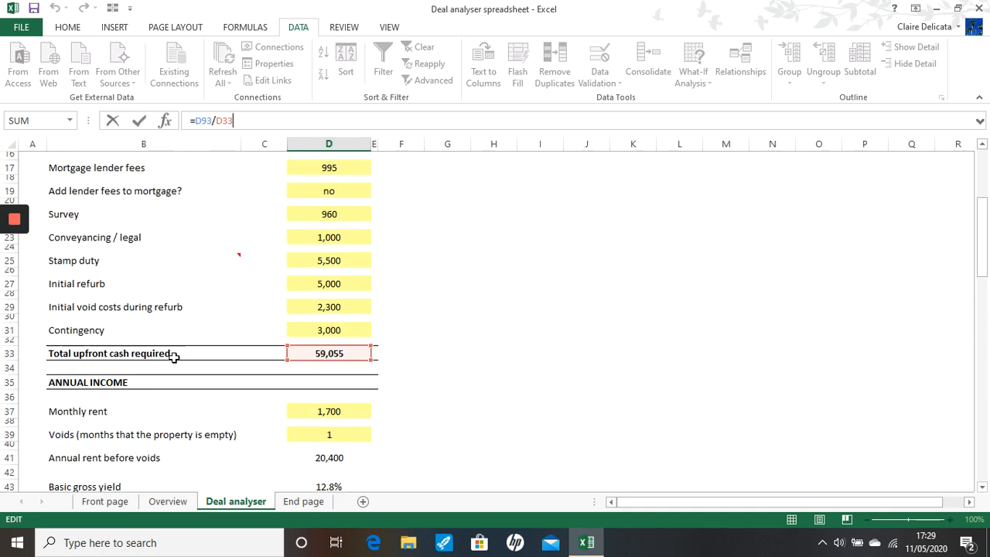
key(Return)
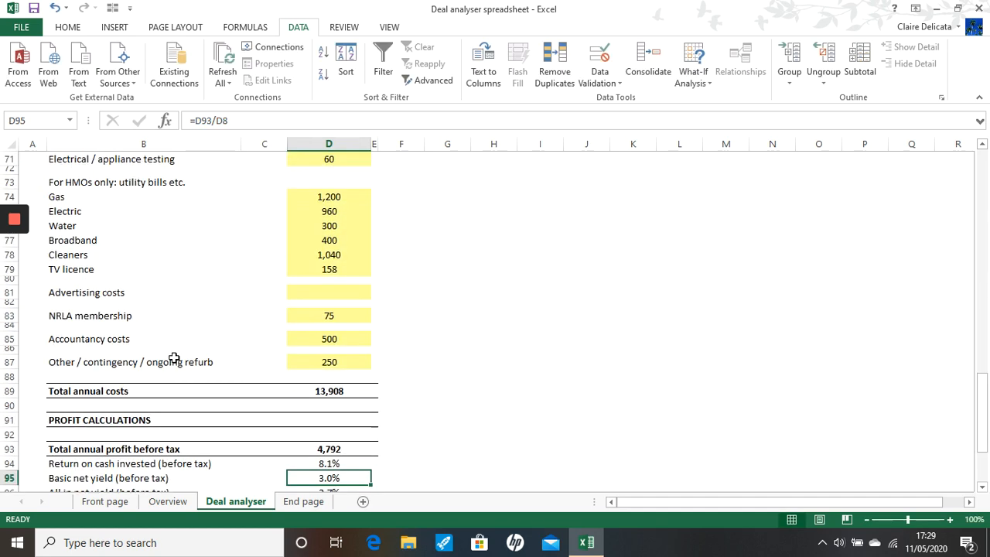
click(308, 465)
scroll(411, 442, down, 2)
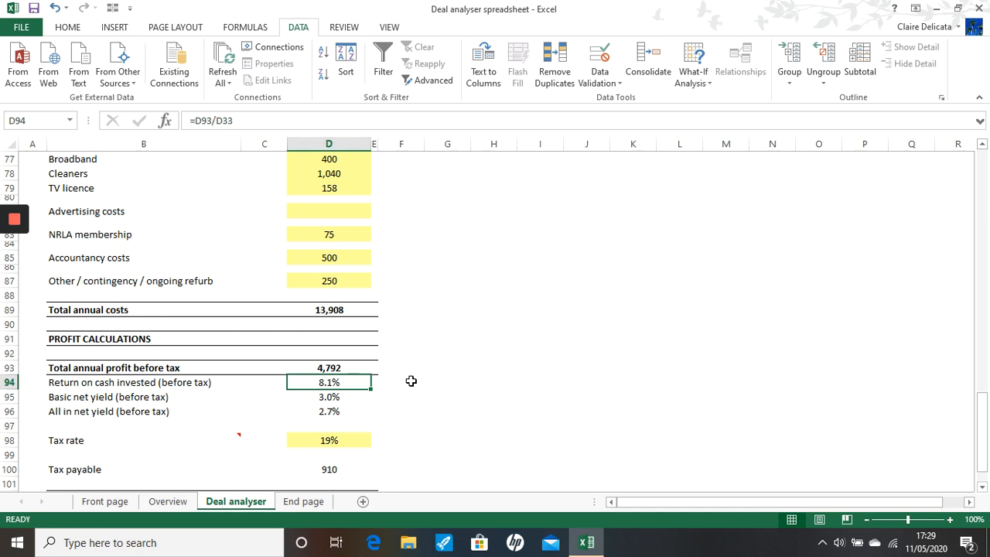
- Compare basic net yield with return on cash invested, and trace the yield formula to the property purchase price
click(324, 398)
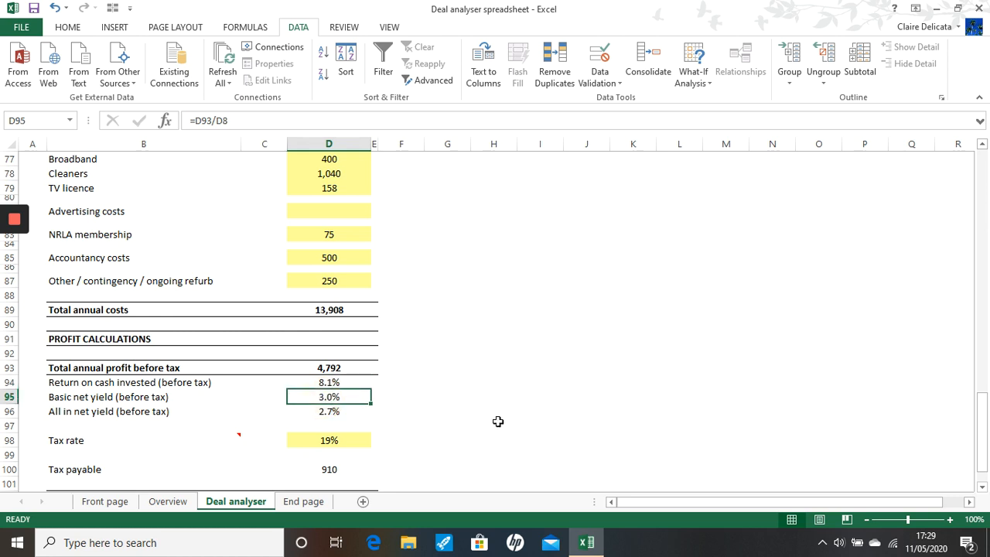
click(319, 383)
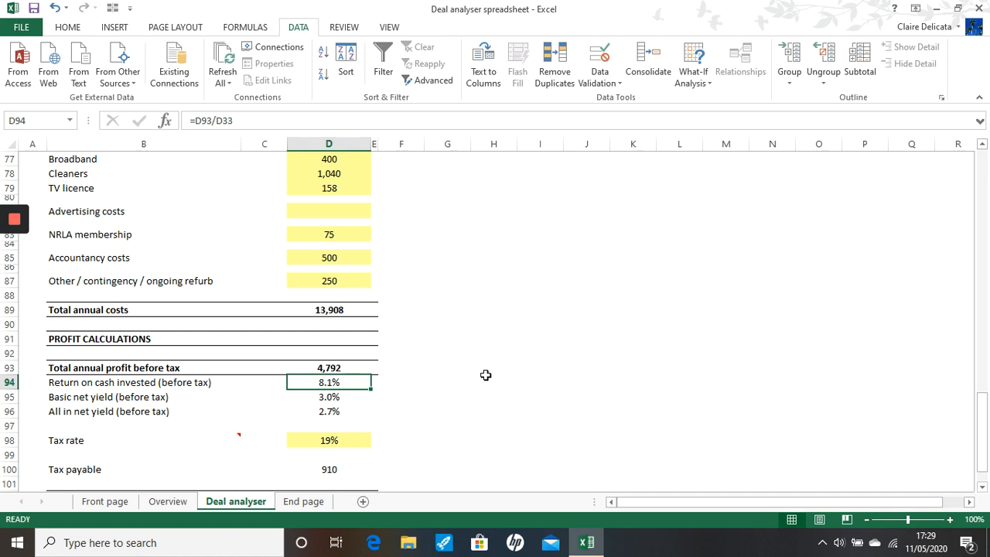
click(343, 398)
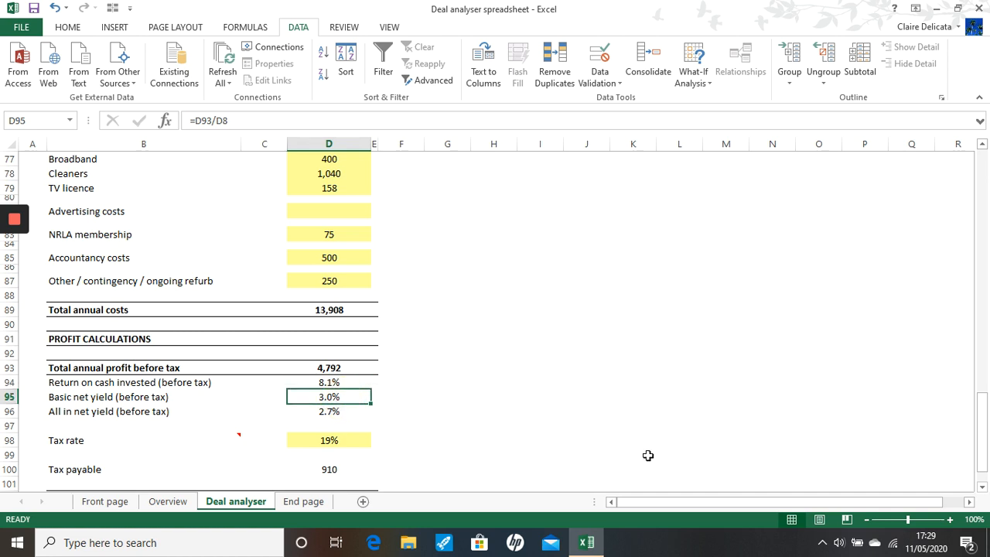
key(F2)
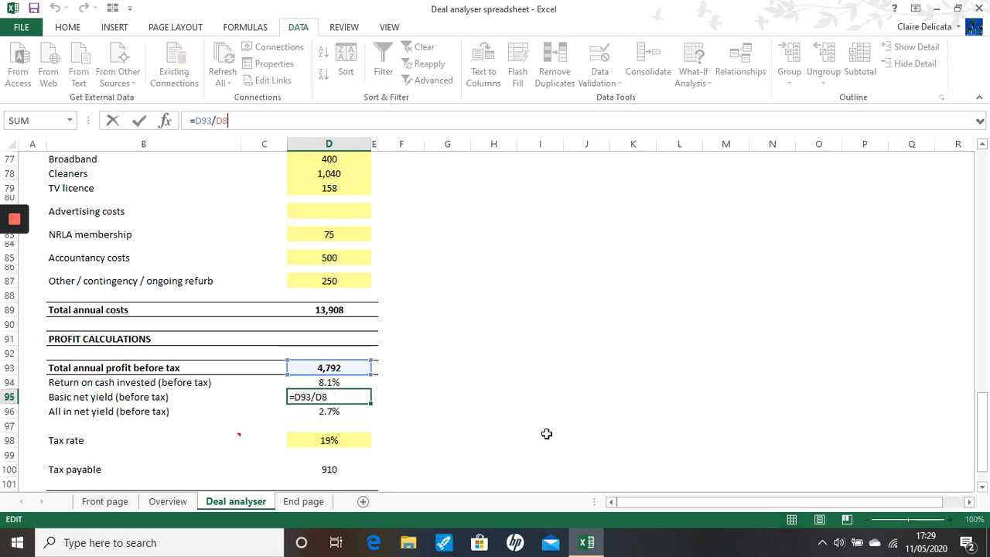
scroll(418, 343, up, 20)
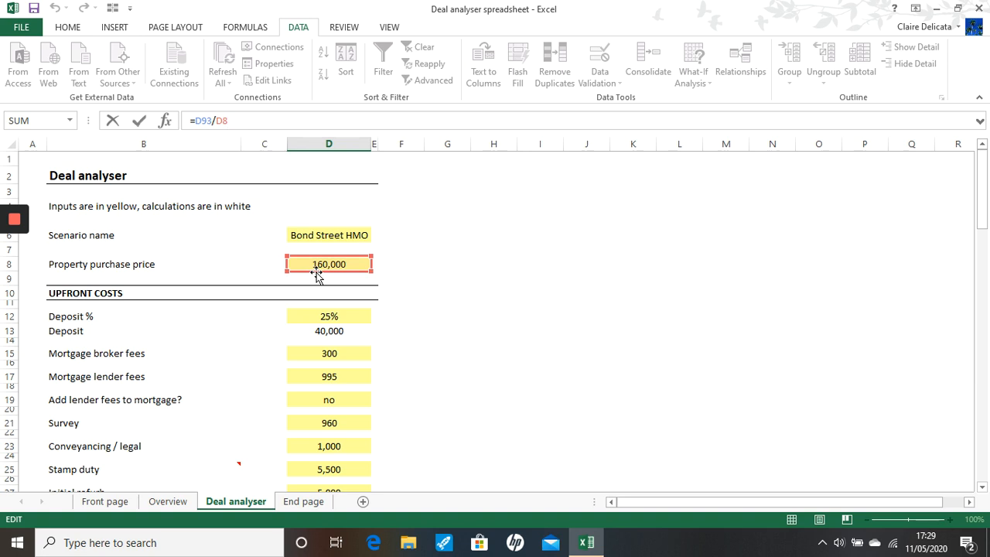
key(Escape)
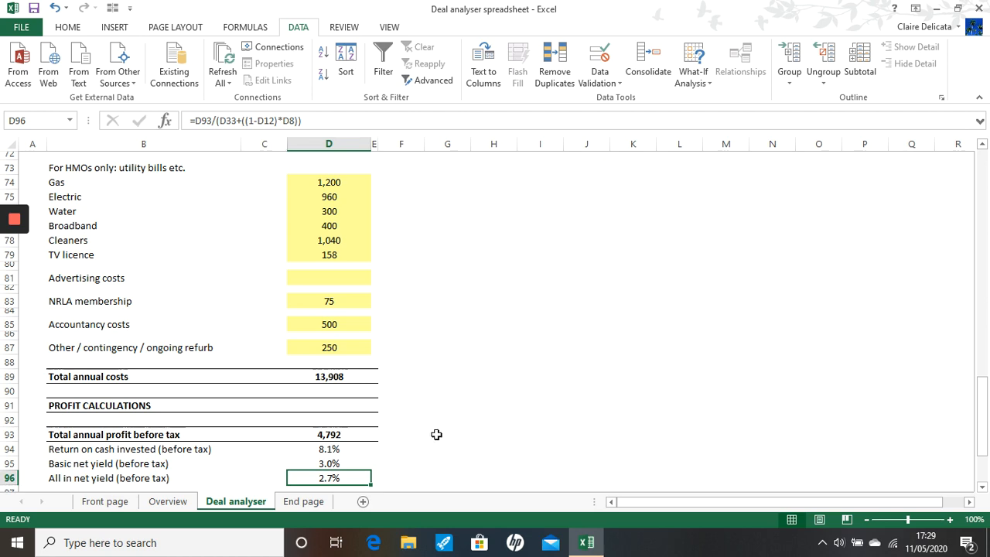
- Inspect the all in net yield formula and trace its profit, total upfront cash, deposit percentage and property purchase price cells
key(F2)
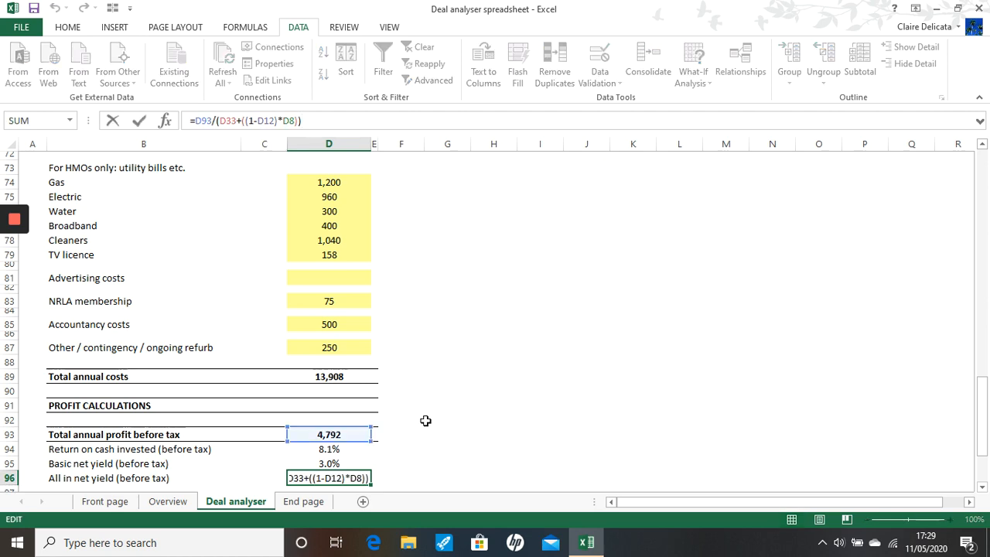
scroll(371, 402, up, 15)
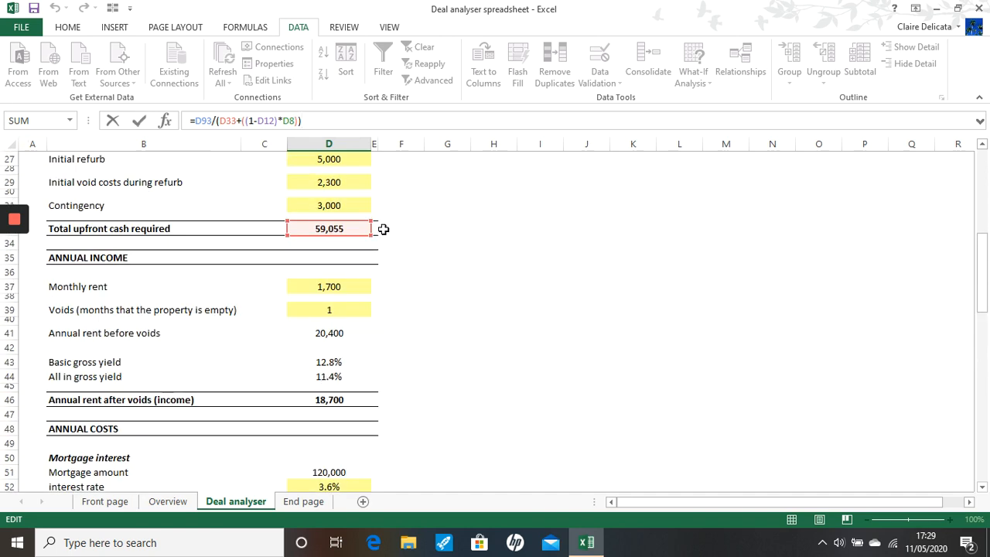
scroll(383, 227, up, 2)
scroll(321, 230, up, 4)
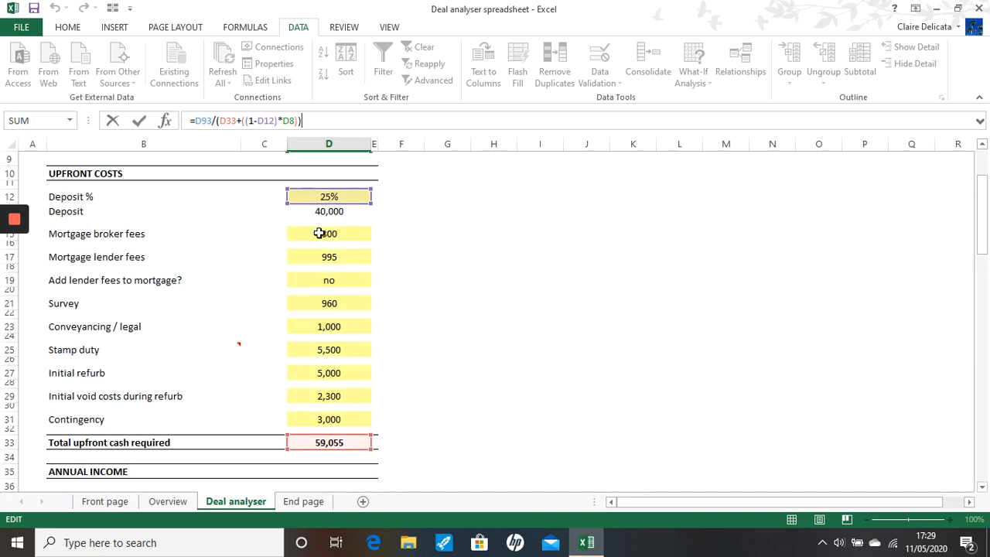
scroll(331, 258, up, 2)
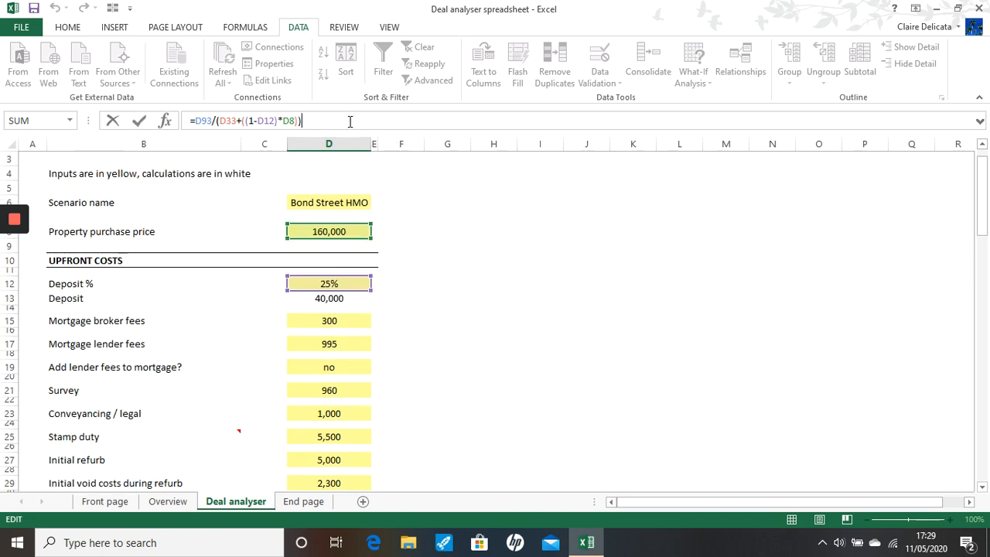
key(Return)
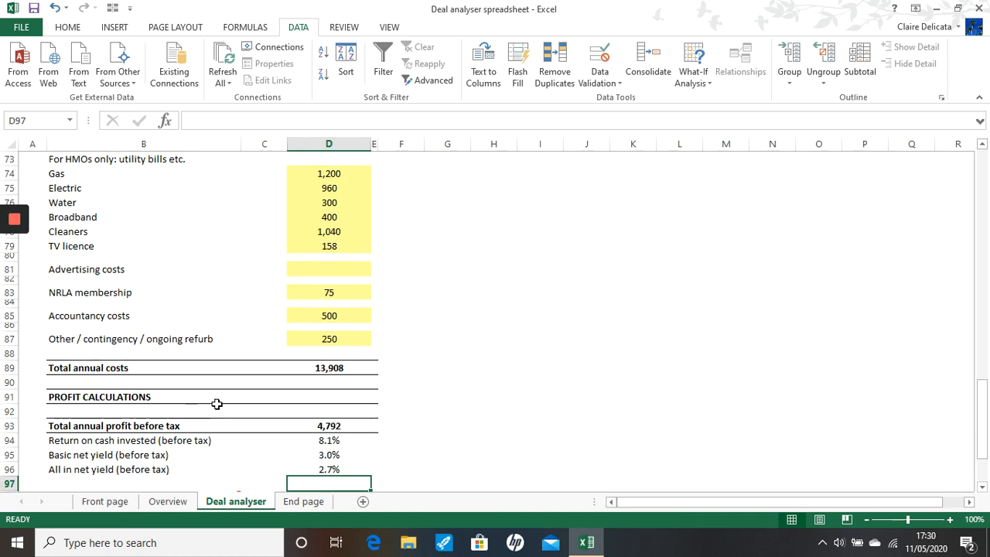
- Review the tax rate input and its note, and trace the tax payable formula to the before-tax profit and tax rate cells
scroll(217, 404, down, 1)
scroll(217, 404, down, 1)
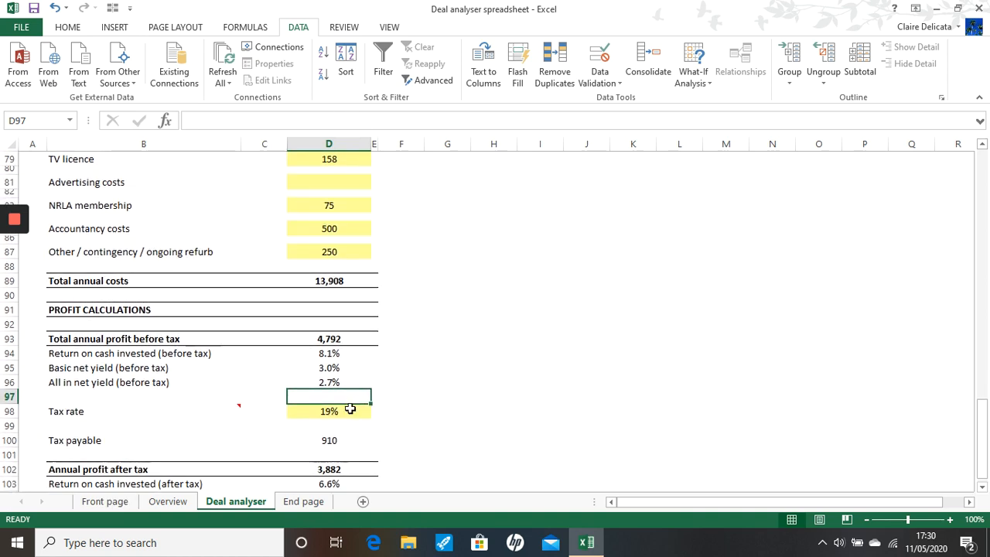
click(351, 410)
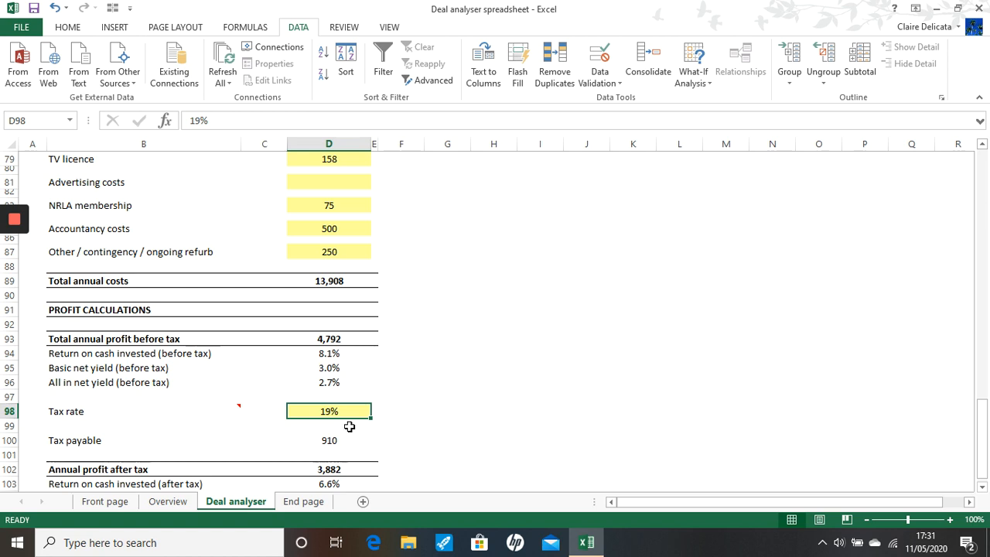
mouse_move(231, 410)
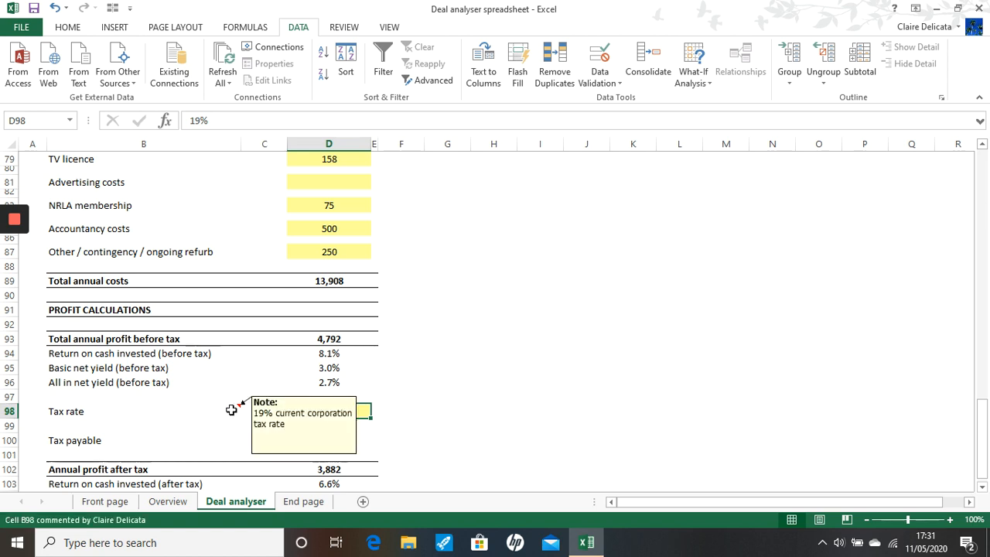
click(337, 439)
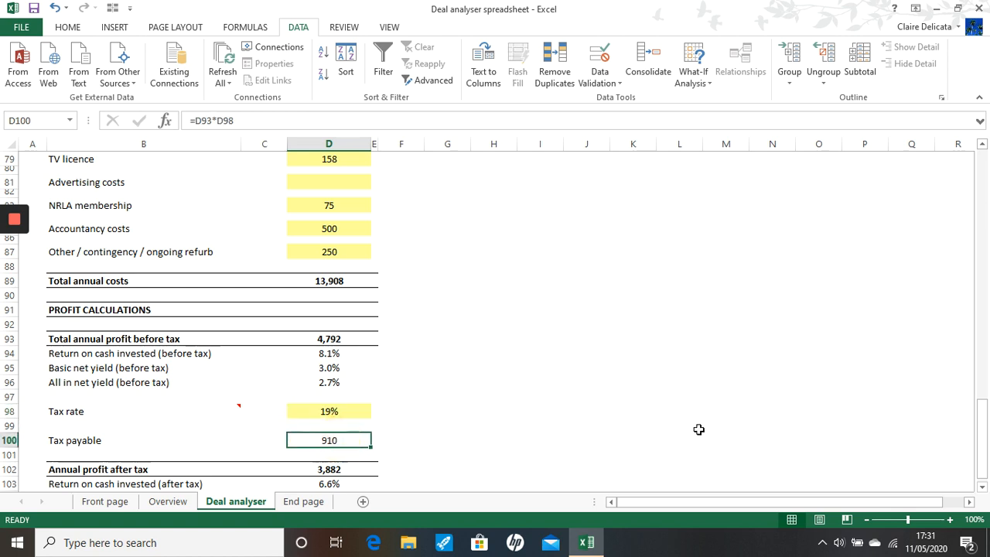
key(F2)
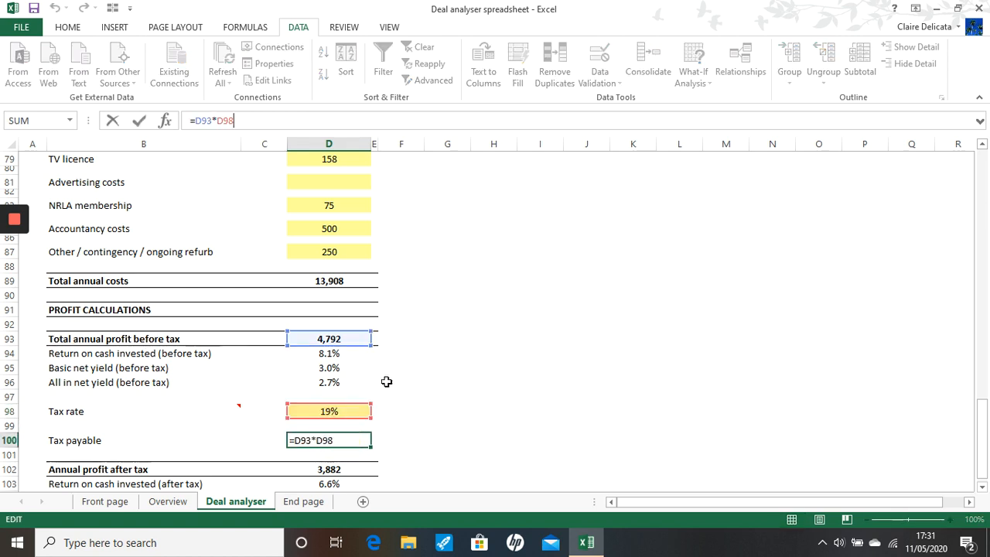
key(Return)
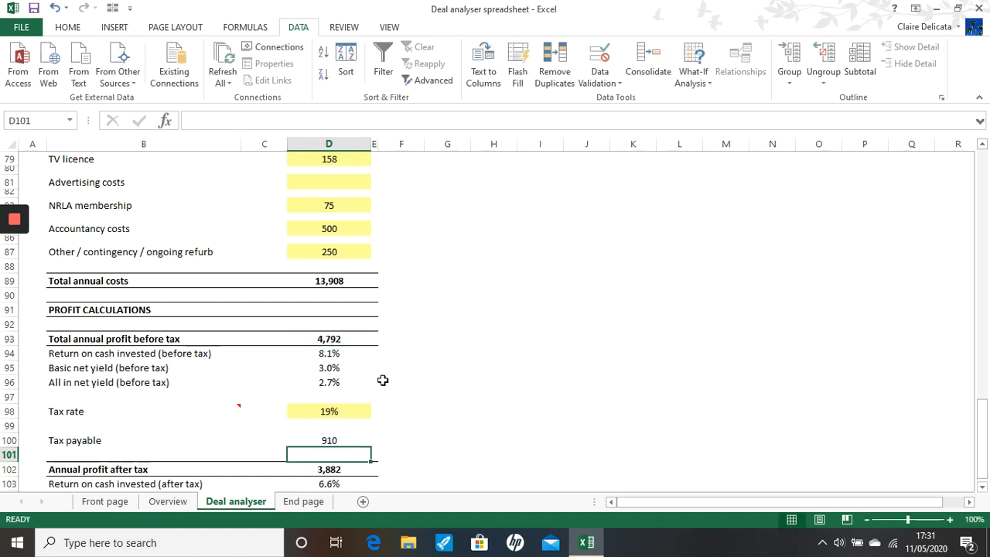
key(Up)
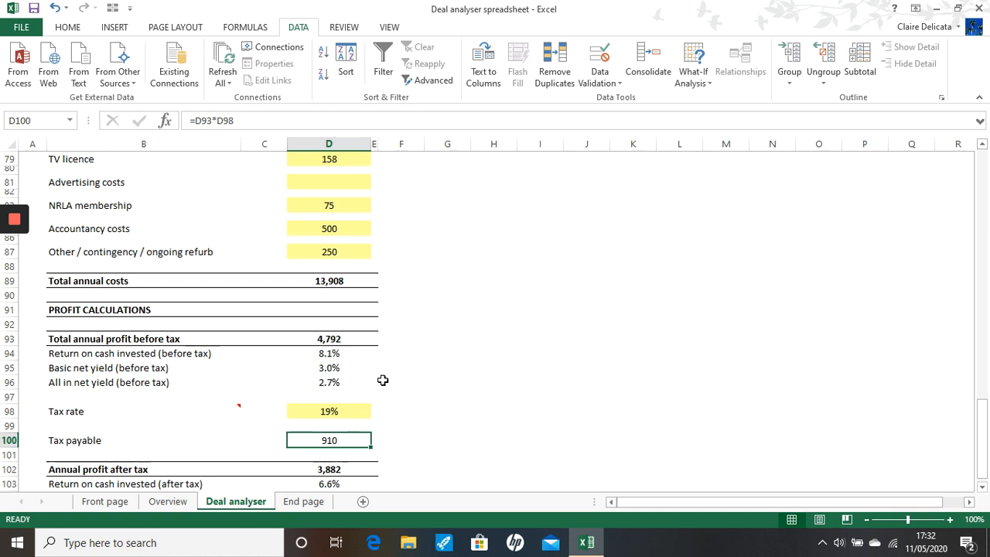
- Inspect the annual profit after tax formula and trace its before-tax profit and tax payable cells
click(329, 469)
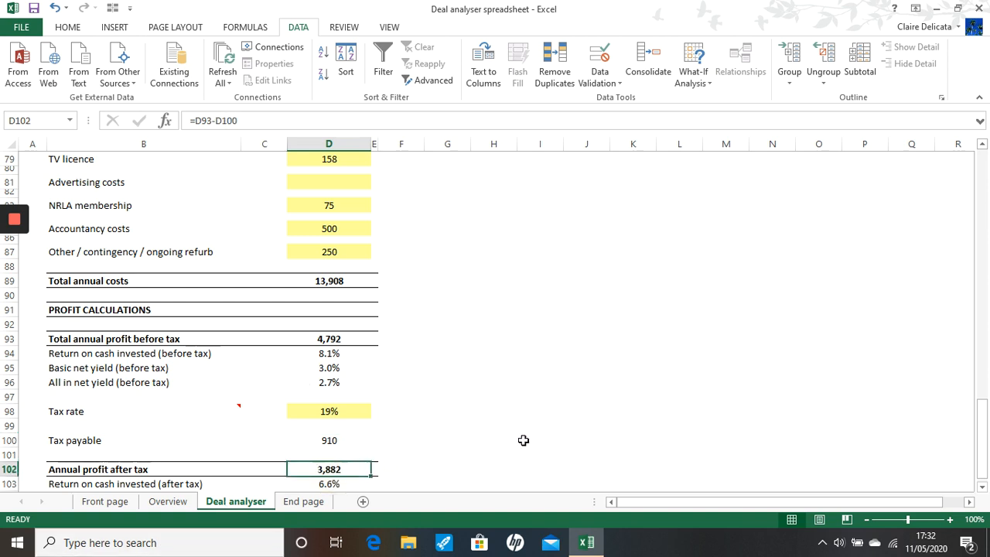
key(F2)
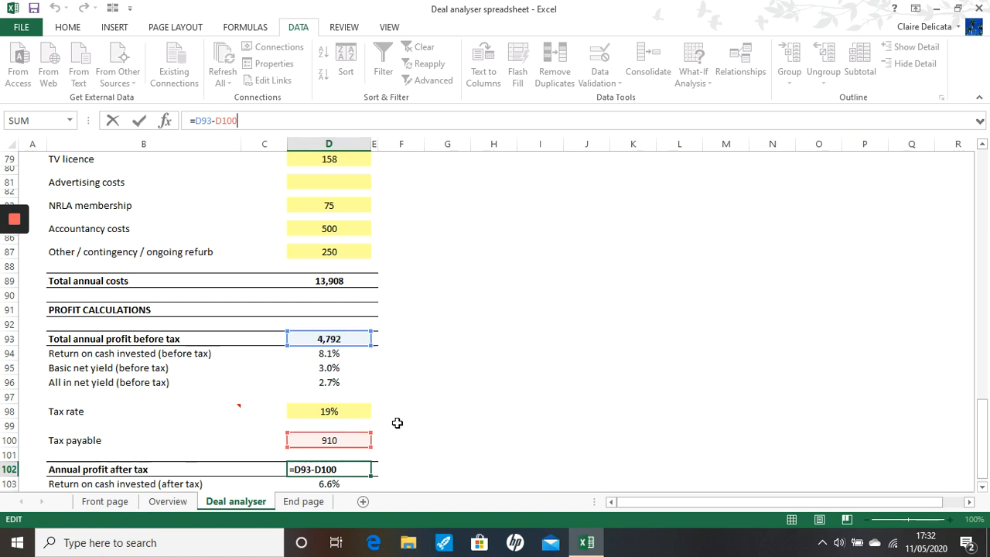
key(Return)
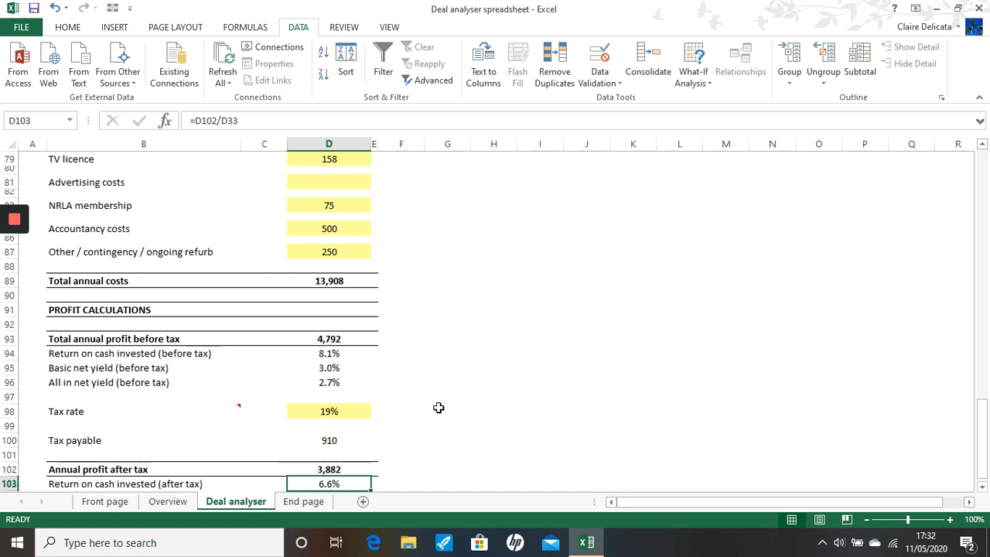
- Inspect the after-tax return on cash invested formula and trace its after-tax profit and total upfront cash cells
scroll(464, 391, down, 1)
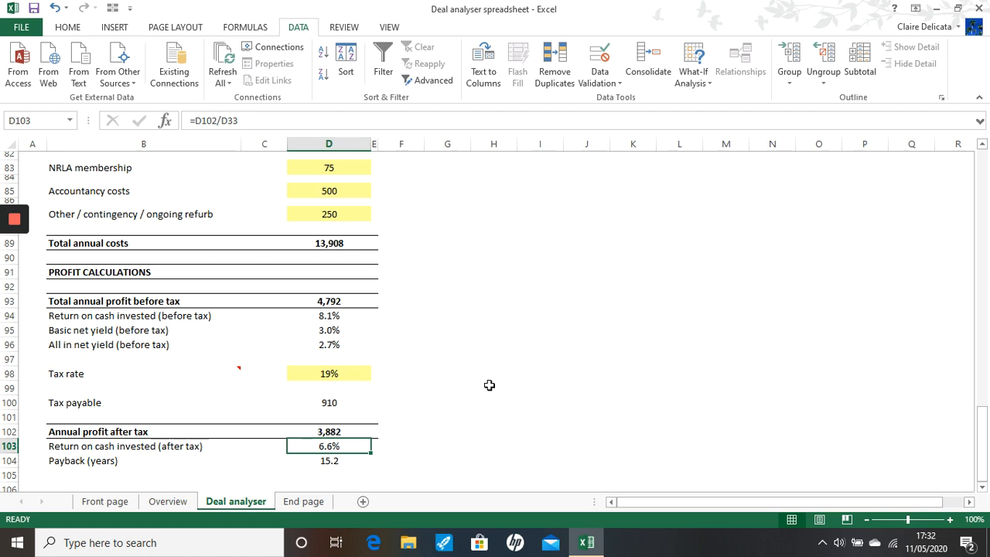
key(F2)
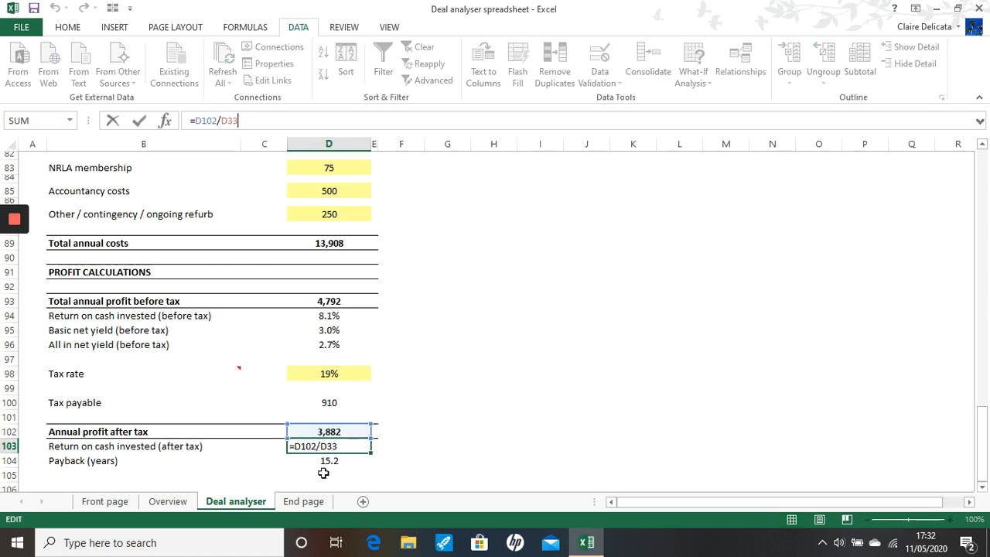
scroll(328, 405, up, 17)
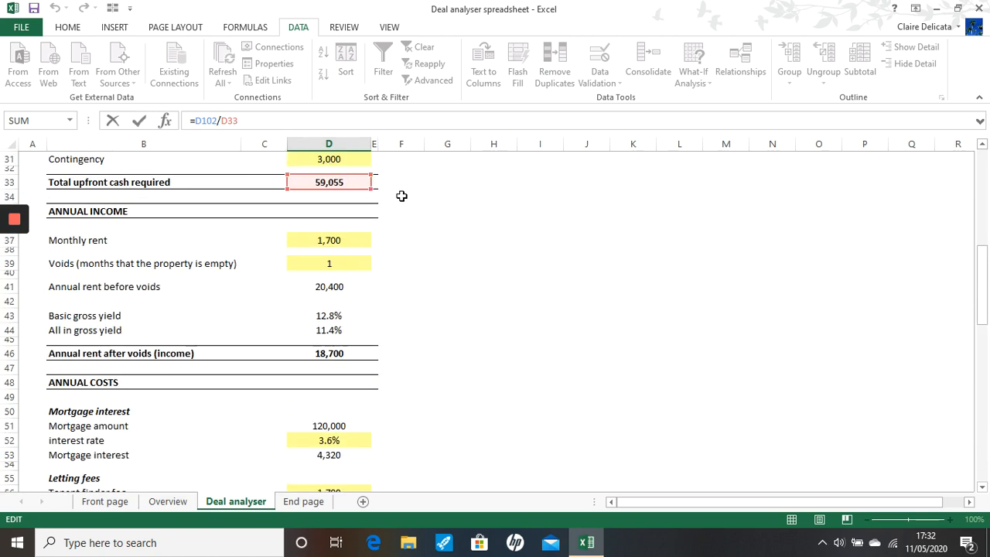
key(Return)
- Inspect the payback (years) formula and trace the after-tax return on cash invested cell it uses
scroll(328, 342, down, 2)
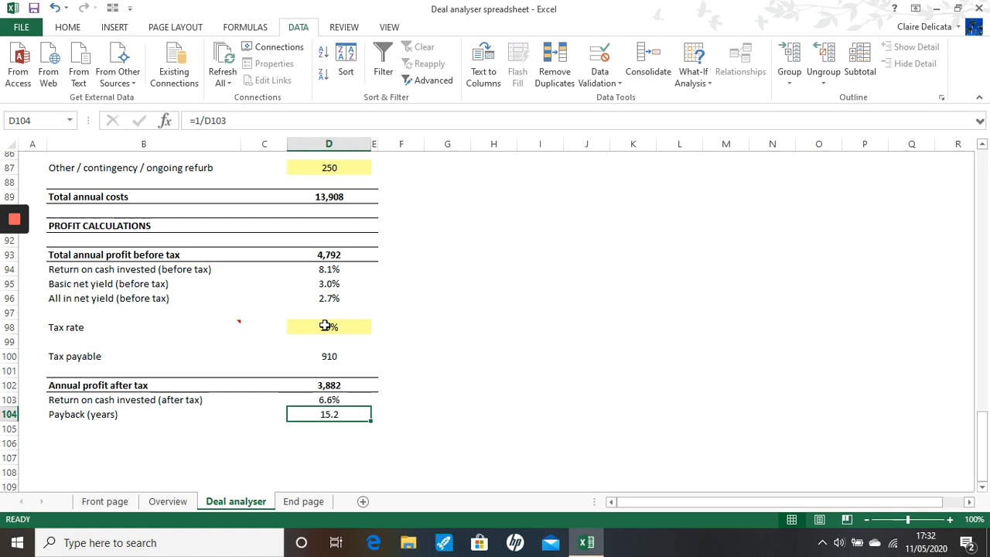
key(F2)
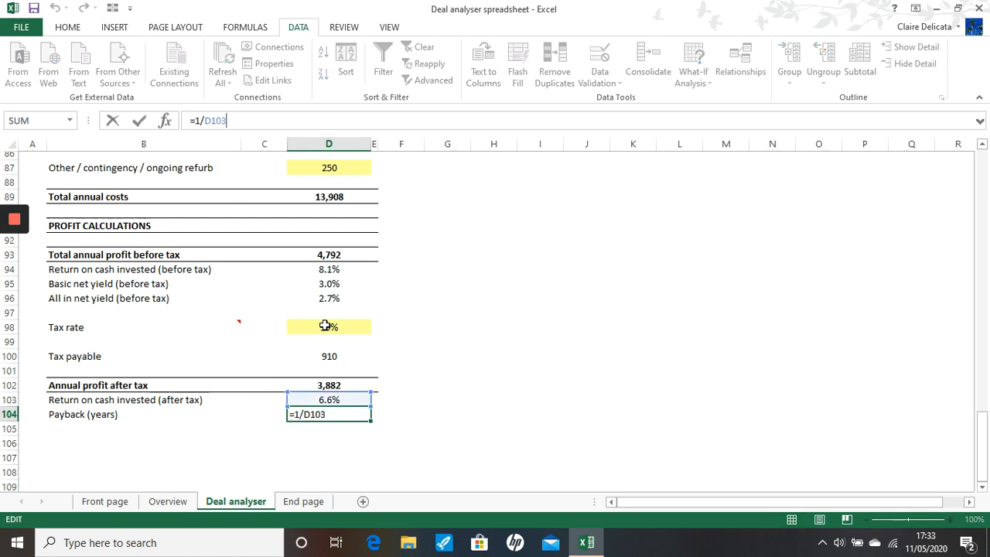
key(Return)
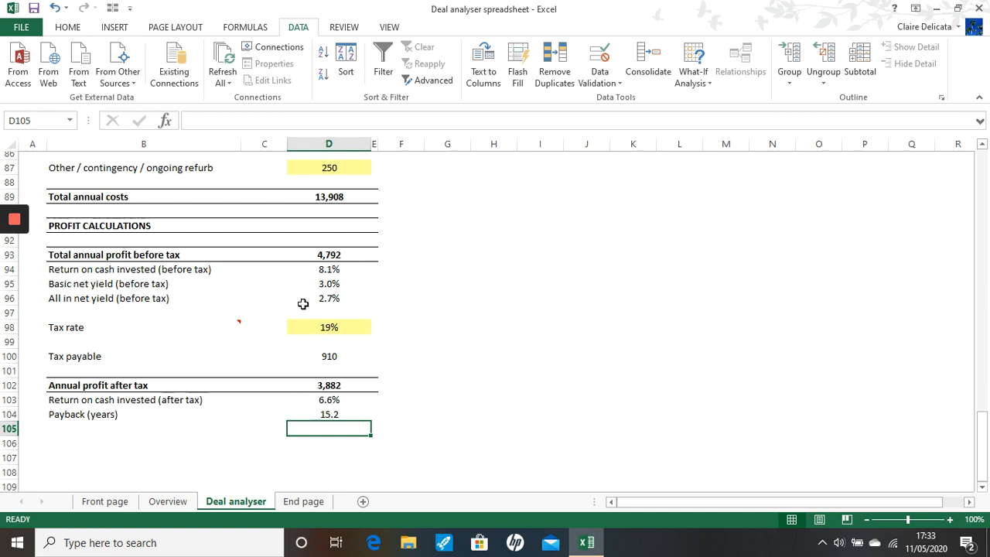
- Copy the whole Bond Street HMO scenario from column D into column F as a second scenario
click(329, 144)
scroll(354, 350, up, 20)
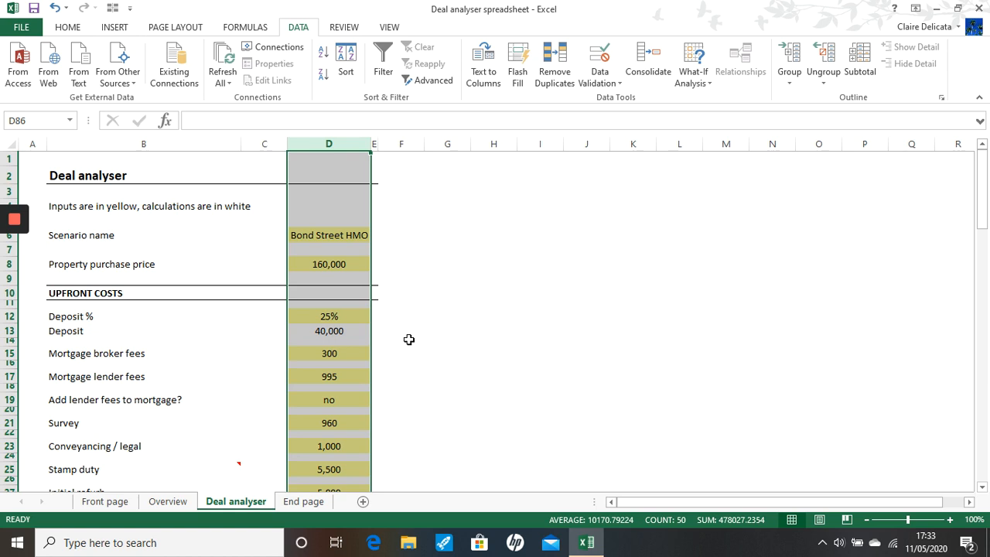
key(ctrl+c)
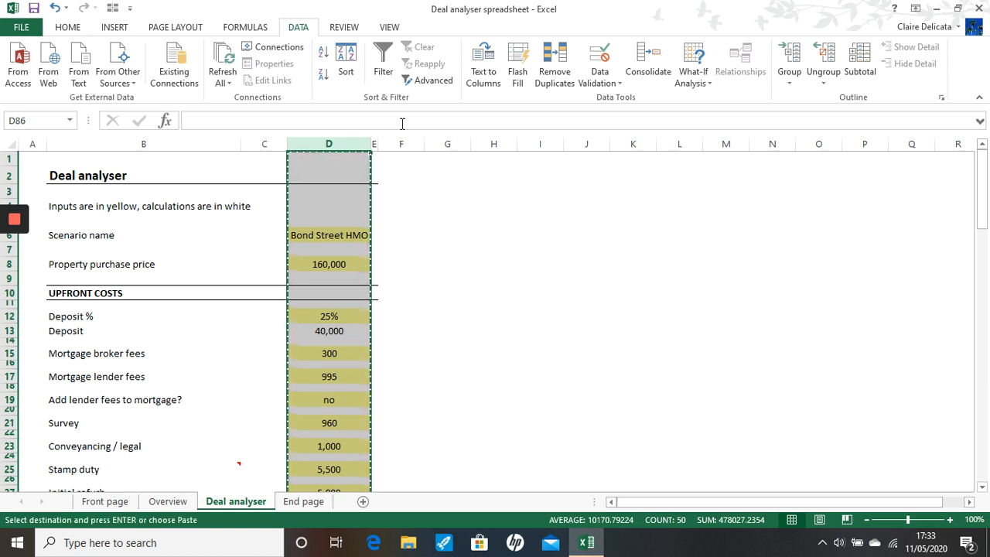
click(402, 143)
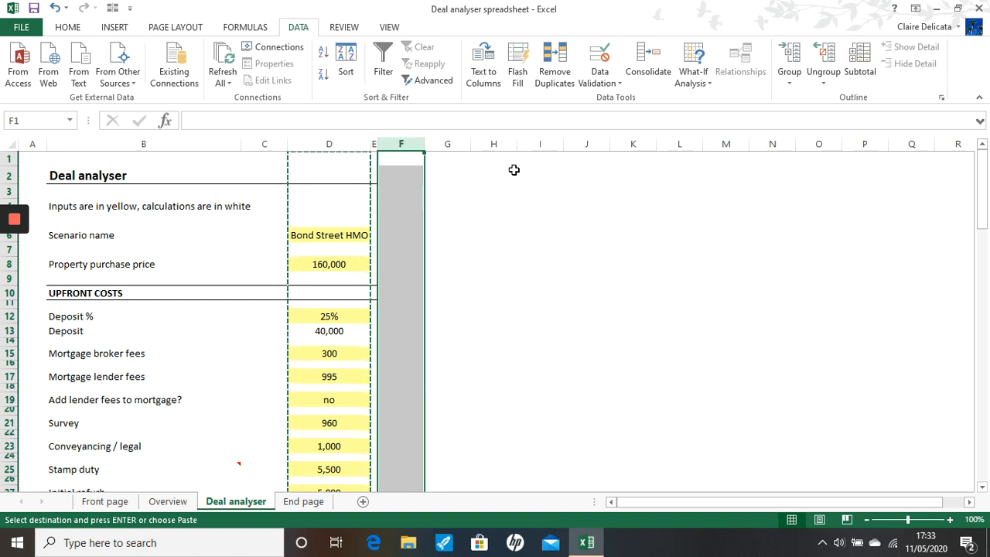
key(Return)
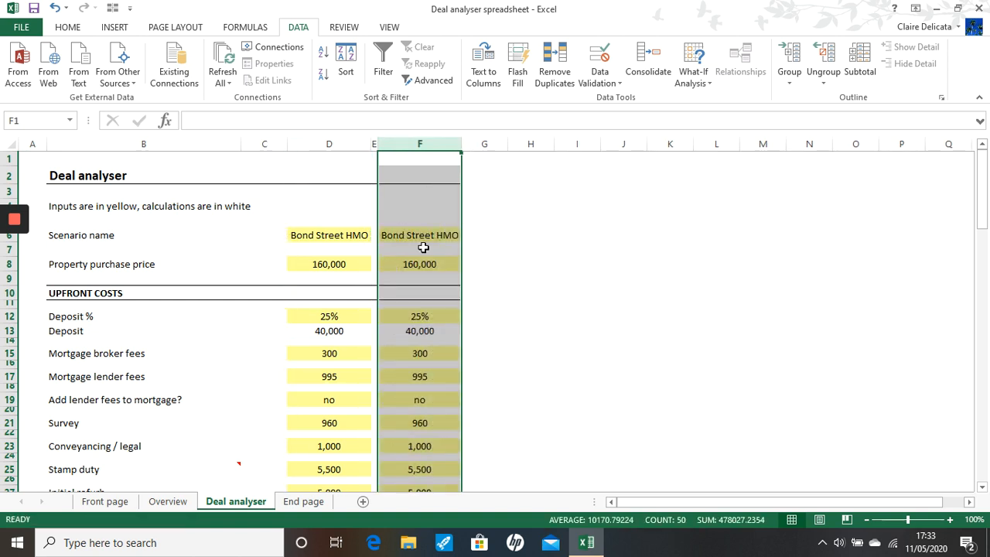
click(604, 302)
- Rename the copied scenario in column F as Bond Street BTL
click(415, 239)
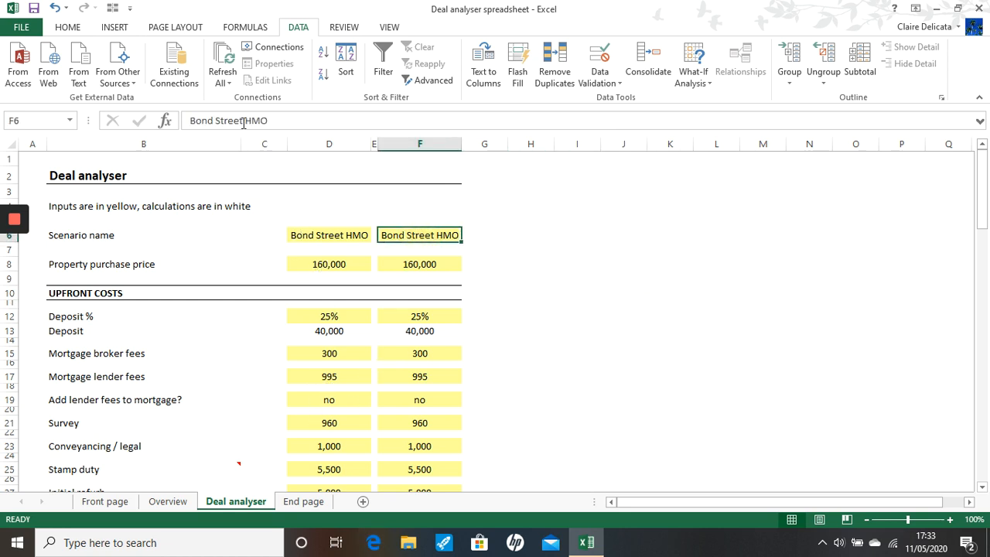
drag(244, 122, 349, 137)
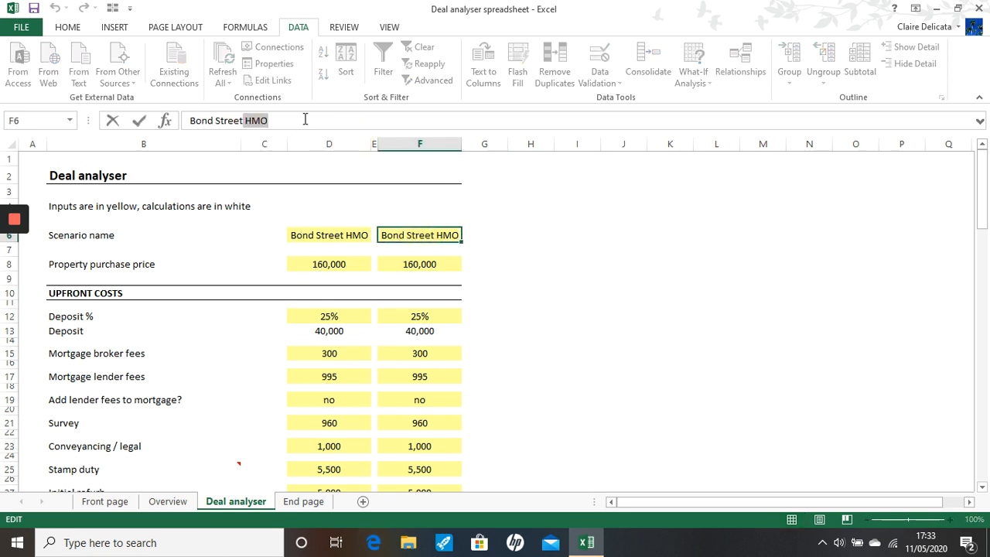
key(BackSpace)
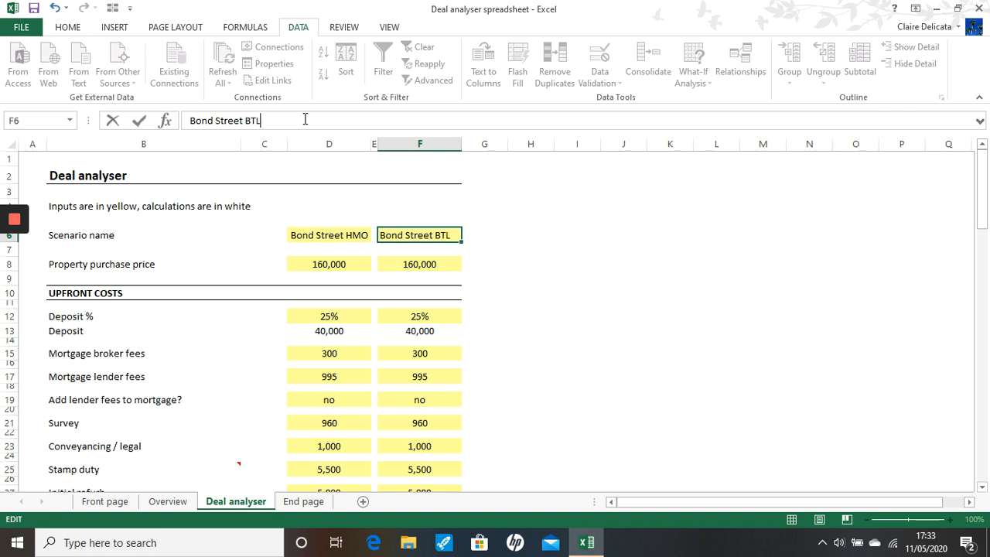
key(Return)
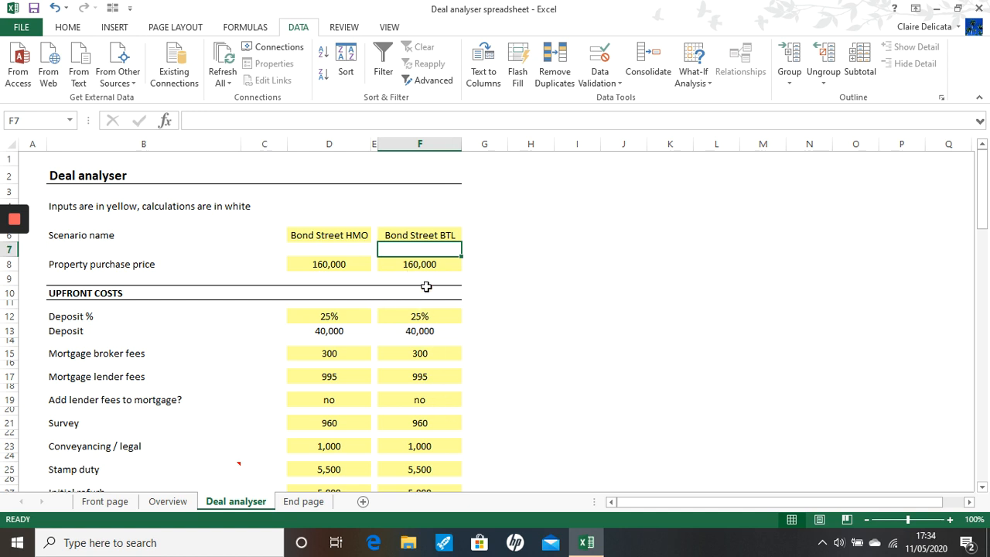
- Set the initial refurb cost of the Bond Street BTL scenario to 2,000
scroll(438, 411, down, 2)
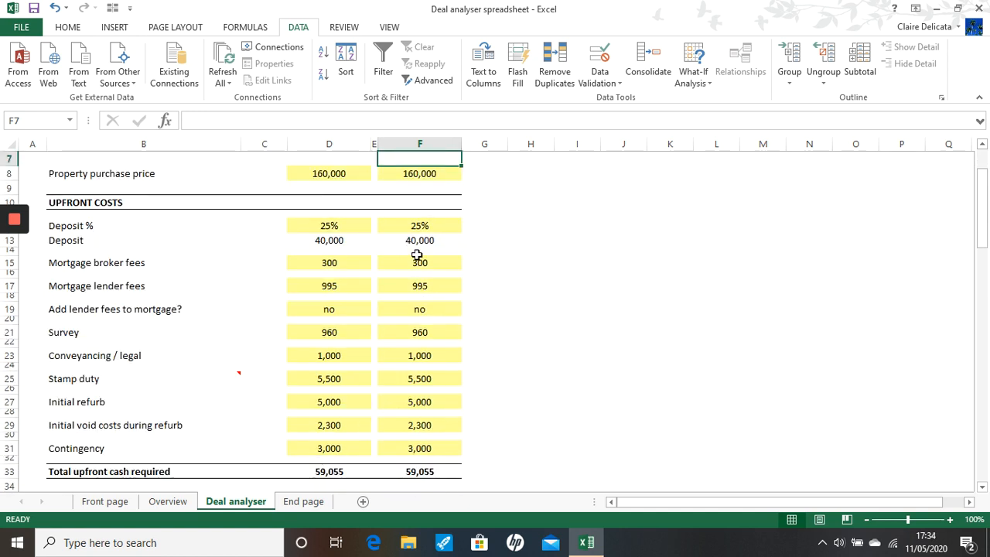
click(422, 401)
text(2000)
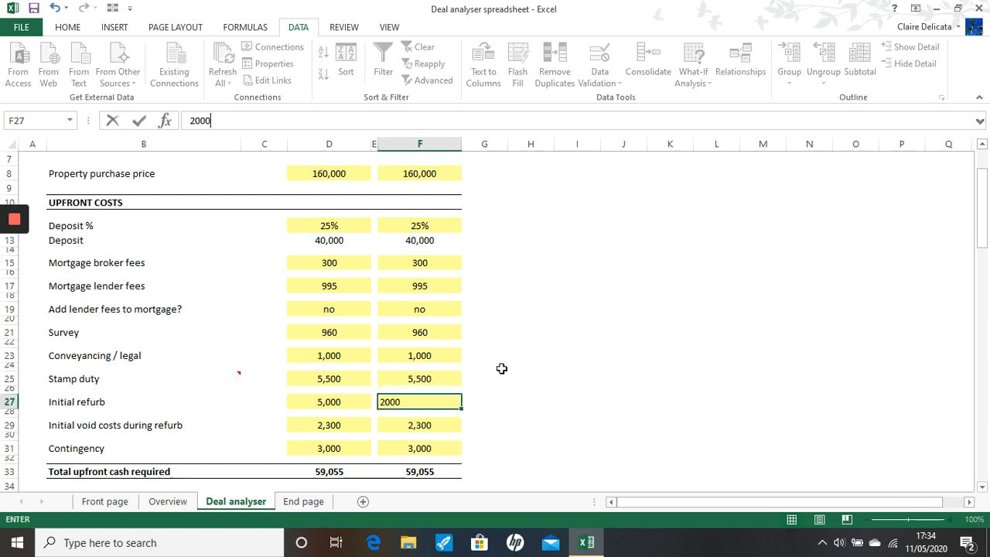
key(Return)
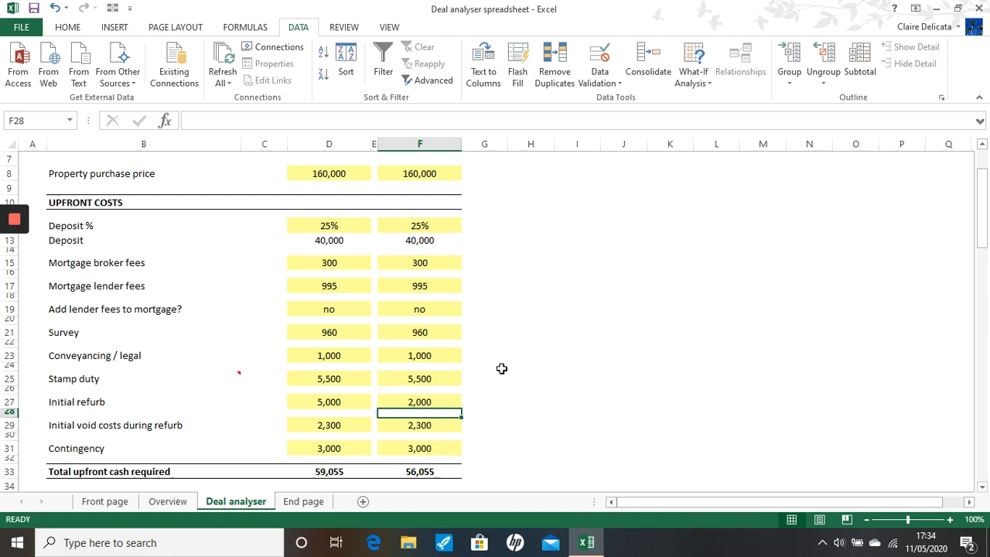
- Check the contingency and the total upfront cash required formula in the Bond Street BTL column
scroll(475, 392, down, 1)
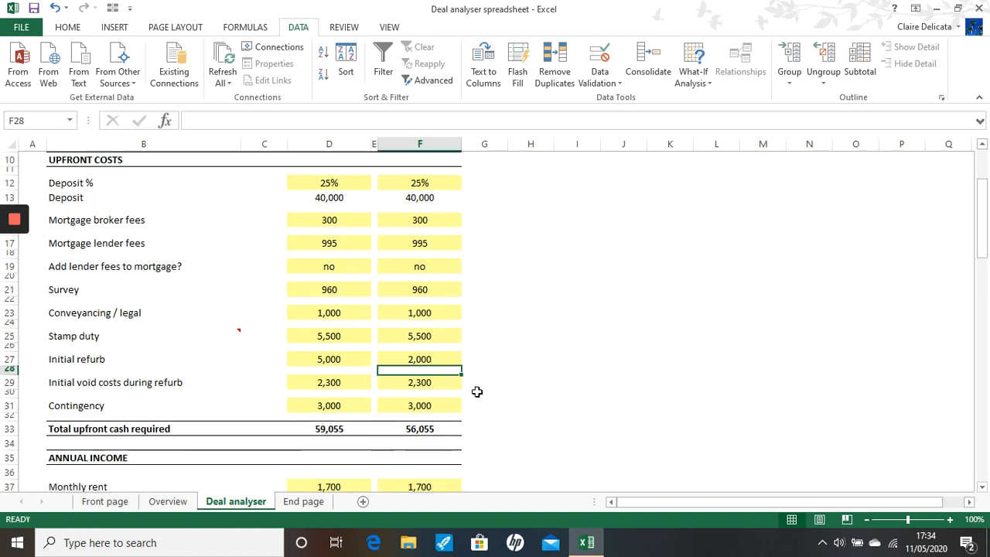
click(441, 403)
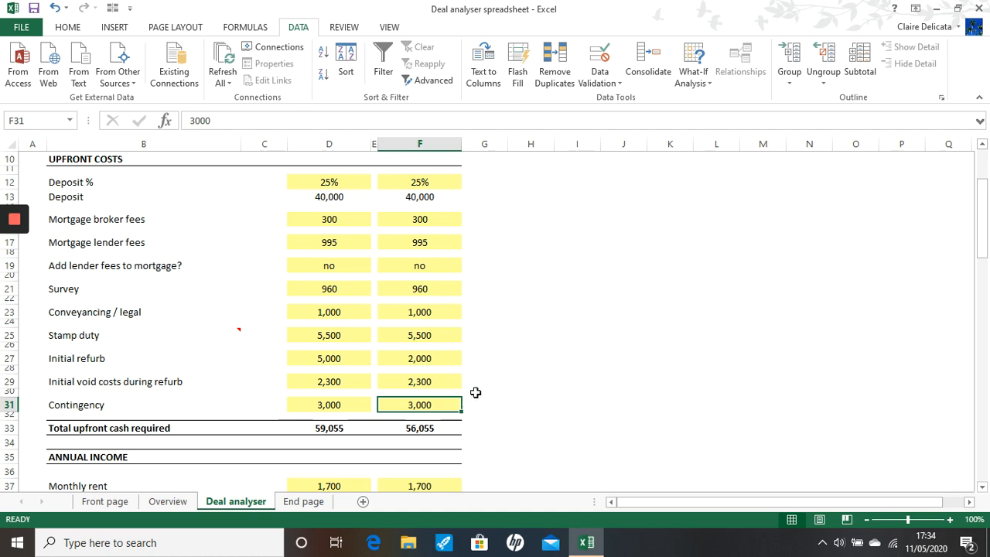
click(424, 431)
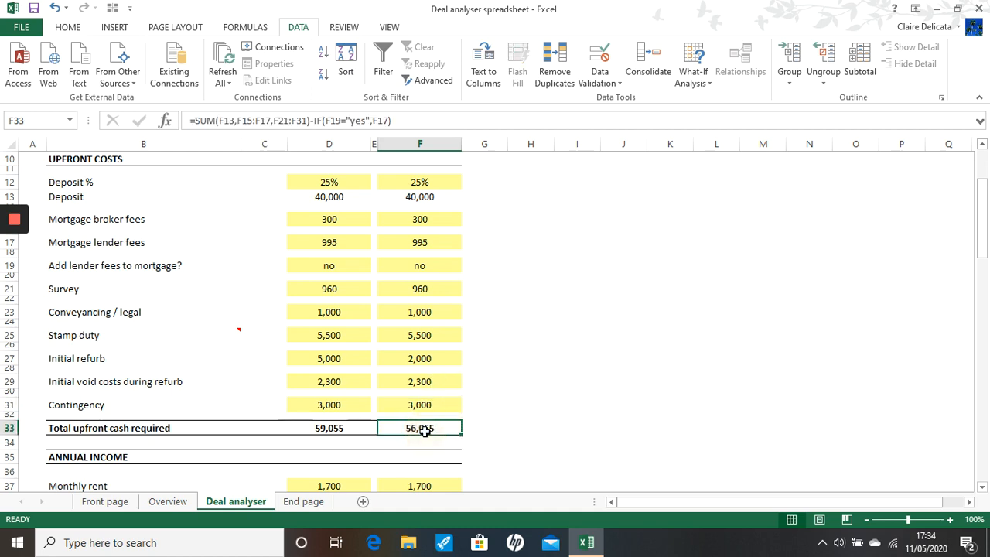
- Set the monthly rent of the Bond Street BTL scenario to 950 and check its basic gross yield formula
scroll(425, 429, down, 3)
click(420, 377)
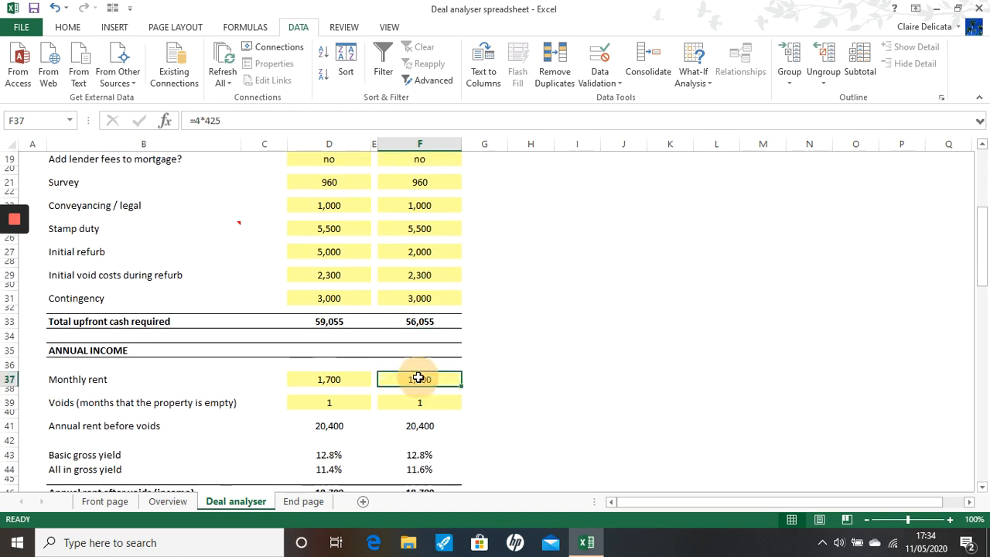
text(950)
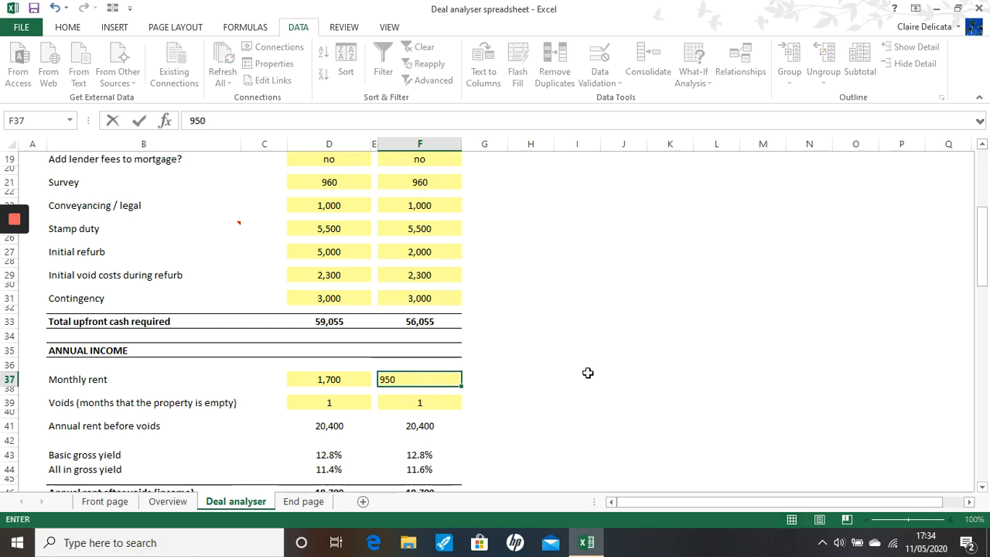
key(Return)
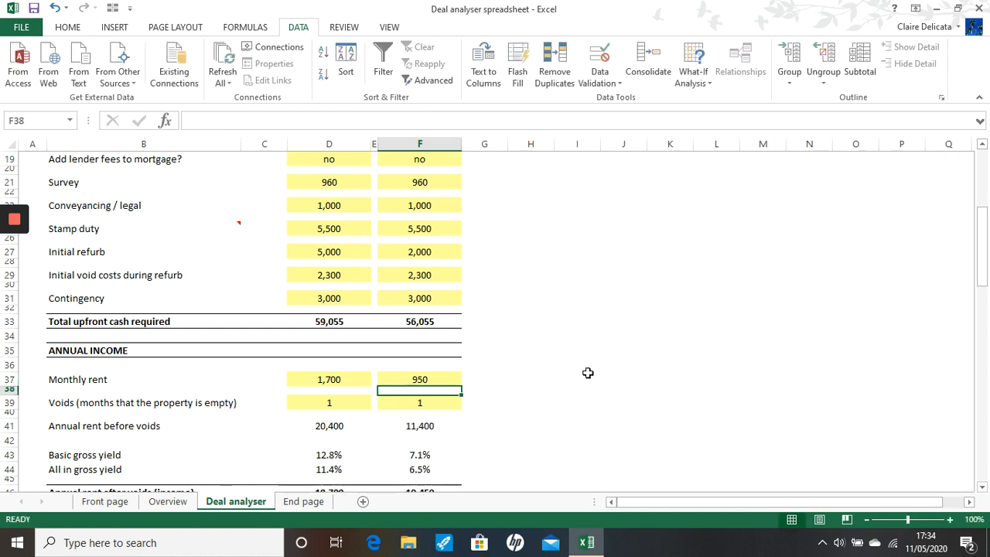
click(427, 451)
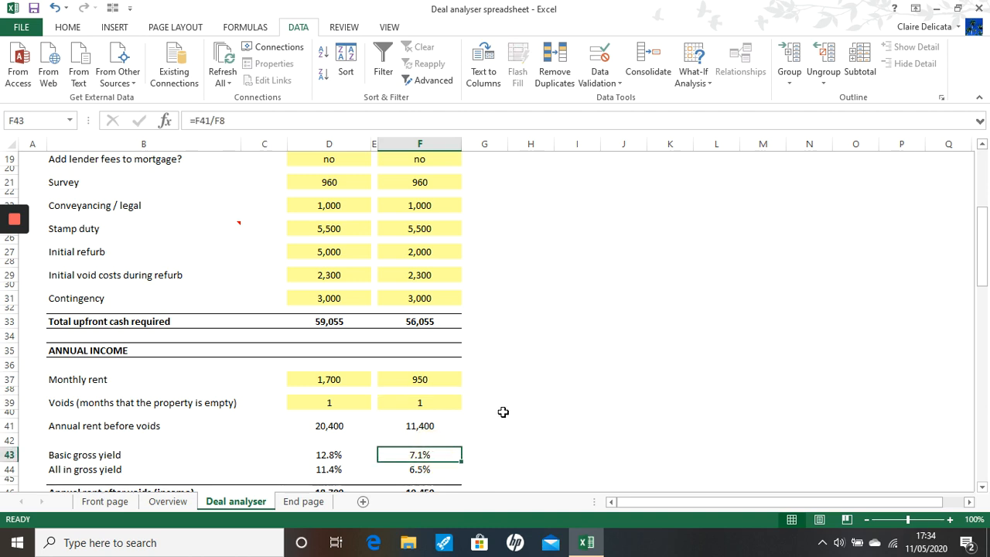
- Set the mortgage interest rate of the Bond Street BTL scenario to 3%
scroll(462, 417, down, 2)
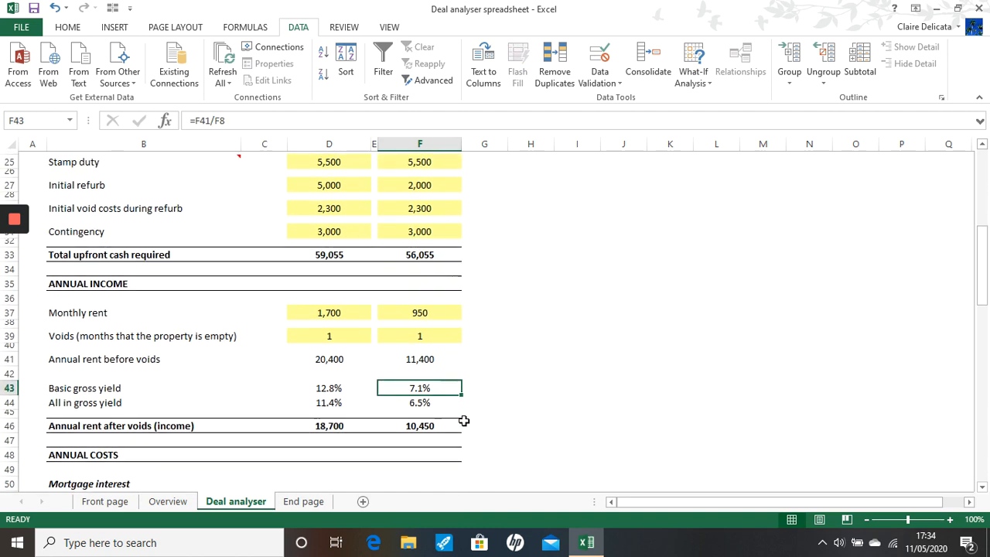
scroll(457, 421, down, 2)
scroll(453, 424, down, 2)
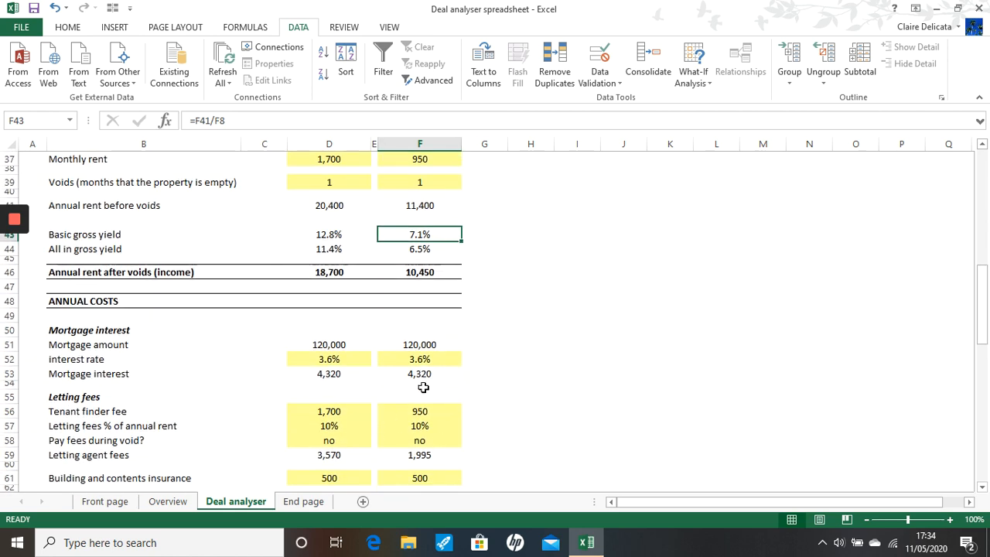
click(421, 361)
text(3)
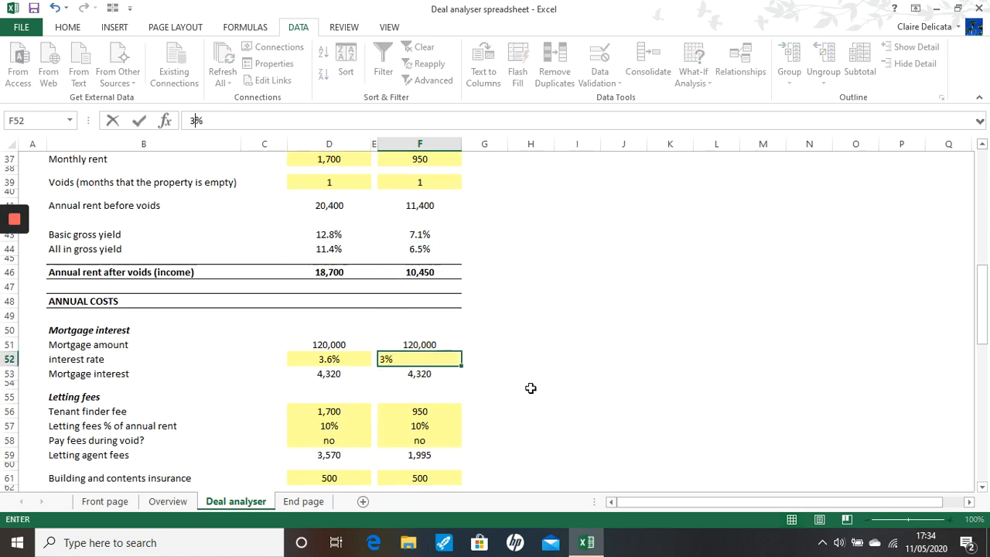
key(Return)
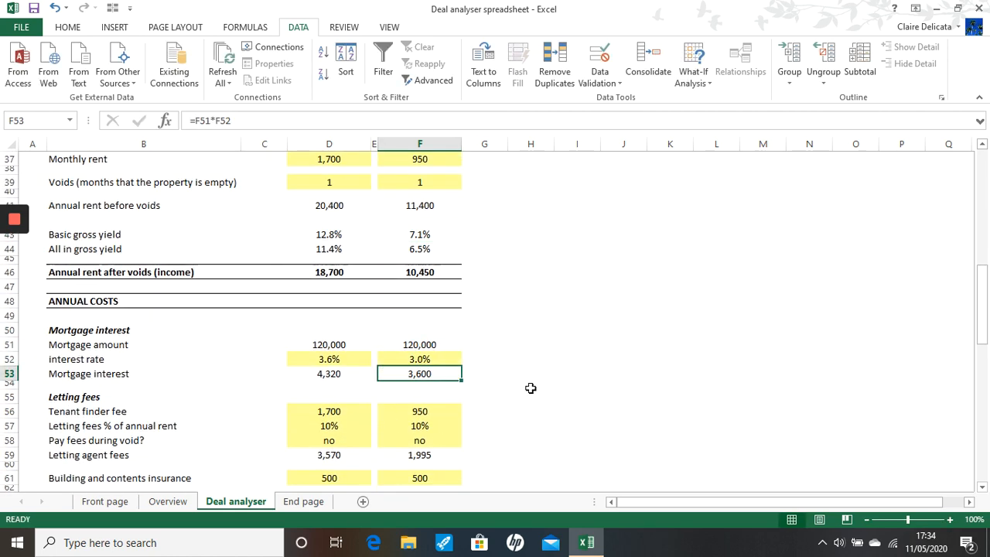
- Clear the HMO-only utility bill amounts from gas to TV licence in the Bond Street BTL column
scroll(400, 411, down, 3)
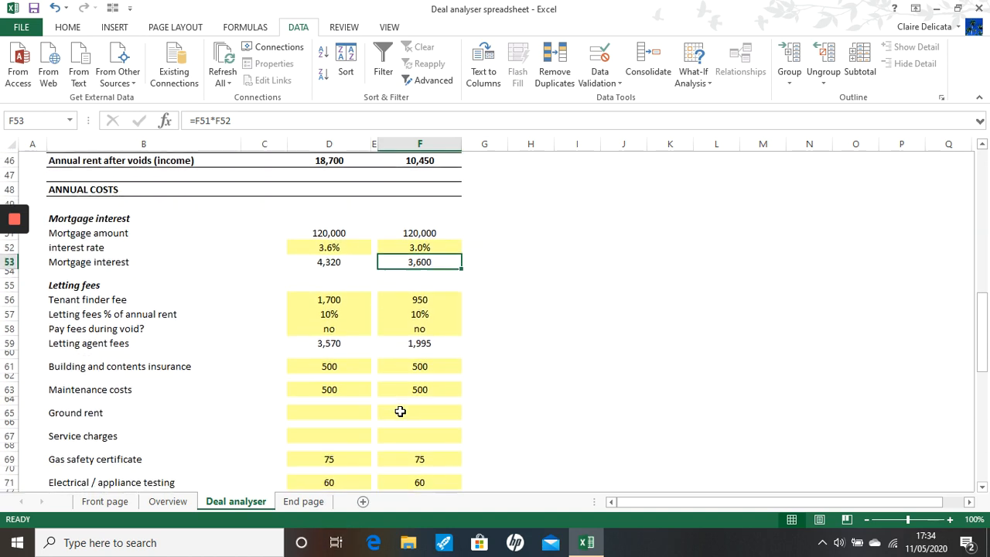
scroll(400, 412, down, 4)
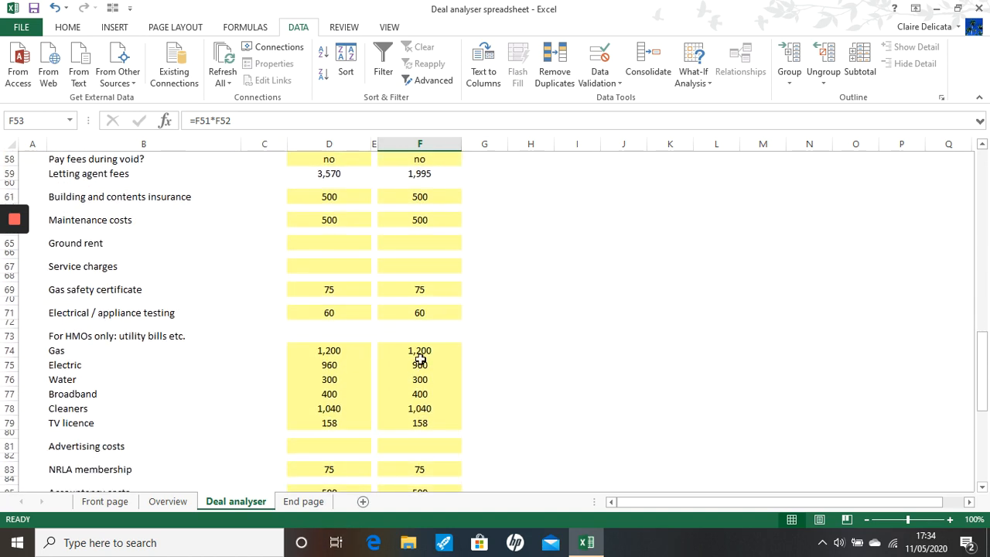
drag(420, 352, 427, 418)
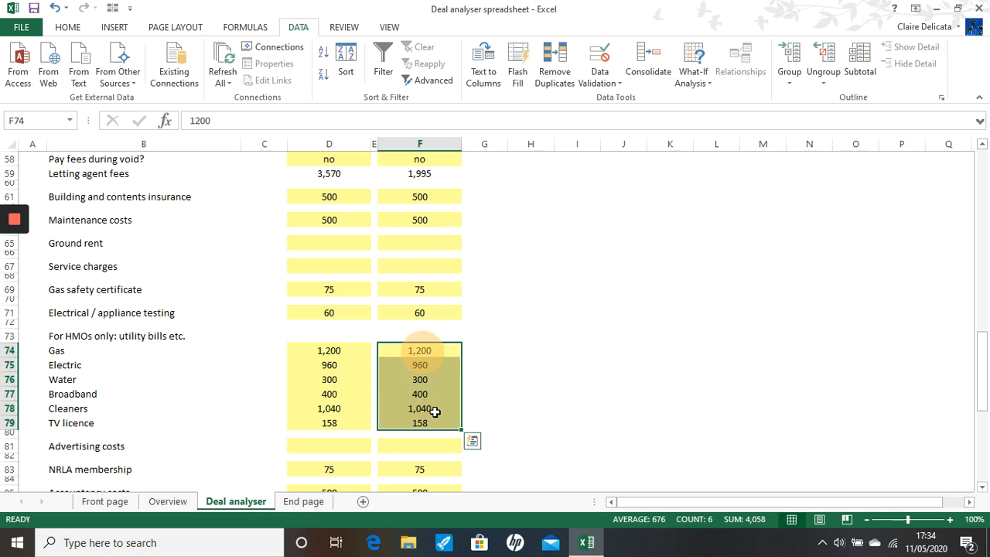
key(Delete)
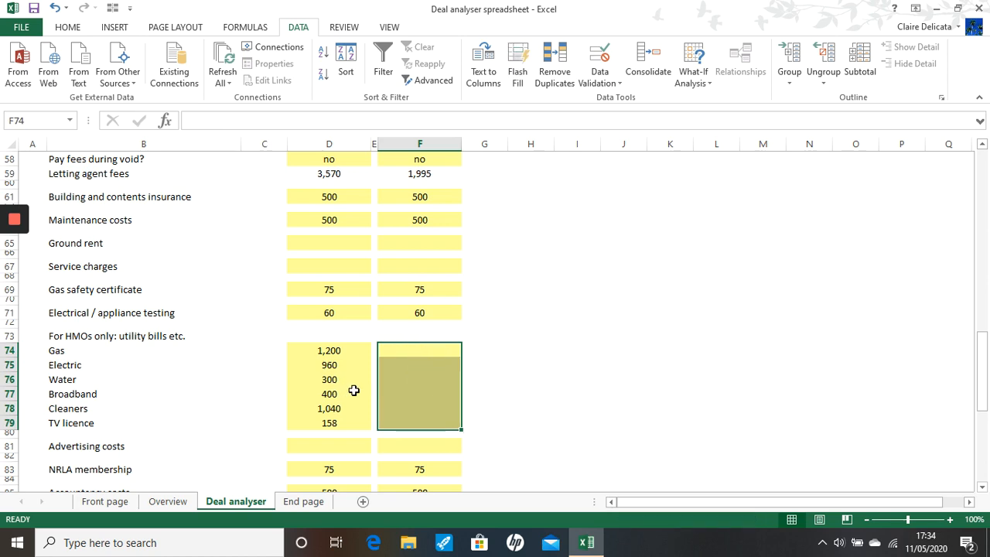
- Check the total annual costs, profit before tax, tax rate and annual profit after tax in the Bond Street BTL column
scroll(363, 386, down, 2)
click(433, 474)
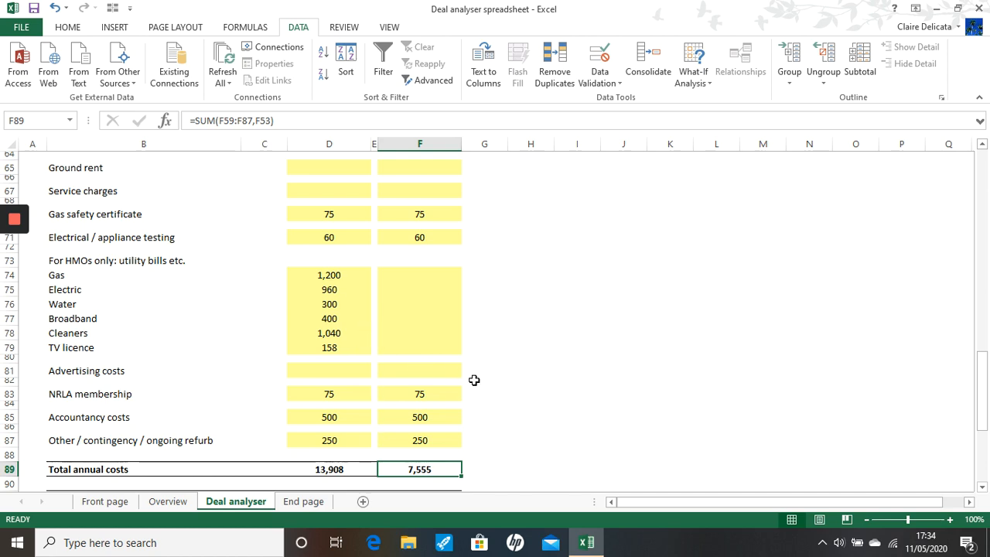
scroll(474, 379, down, 2)
scroll(471, 380, down, 1)
click(415, 426)
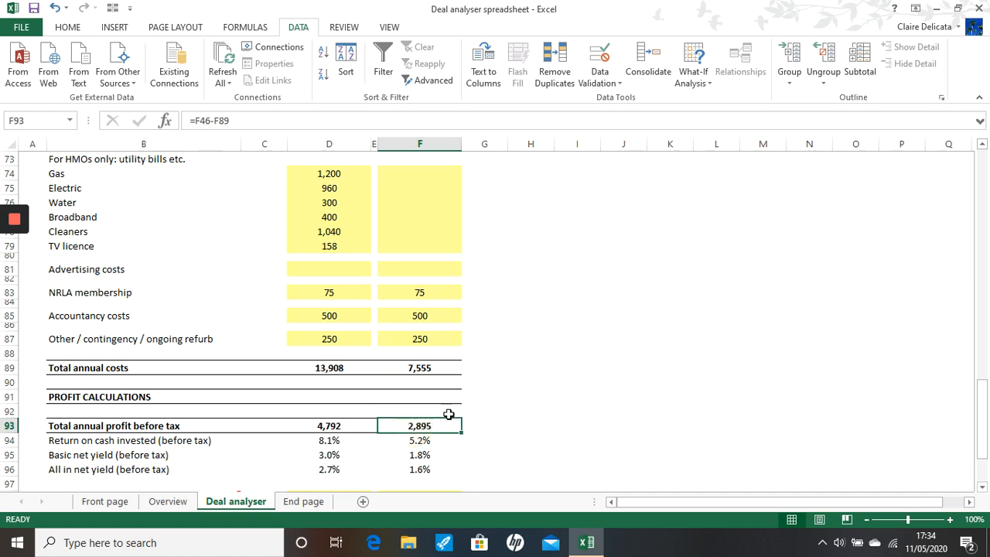
scroll(449, 413, down, 2)
click(449, 413)
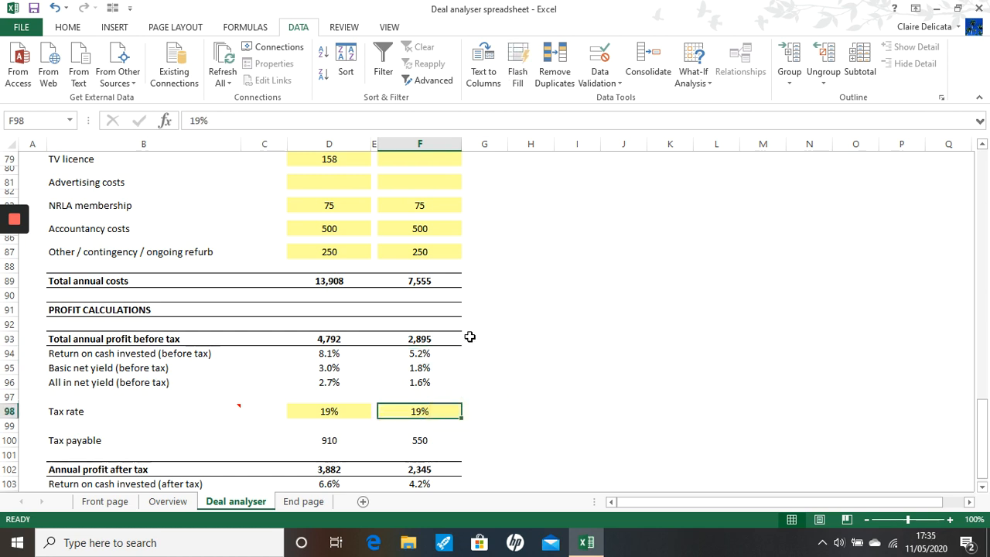
click(410, 469)
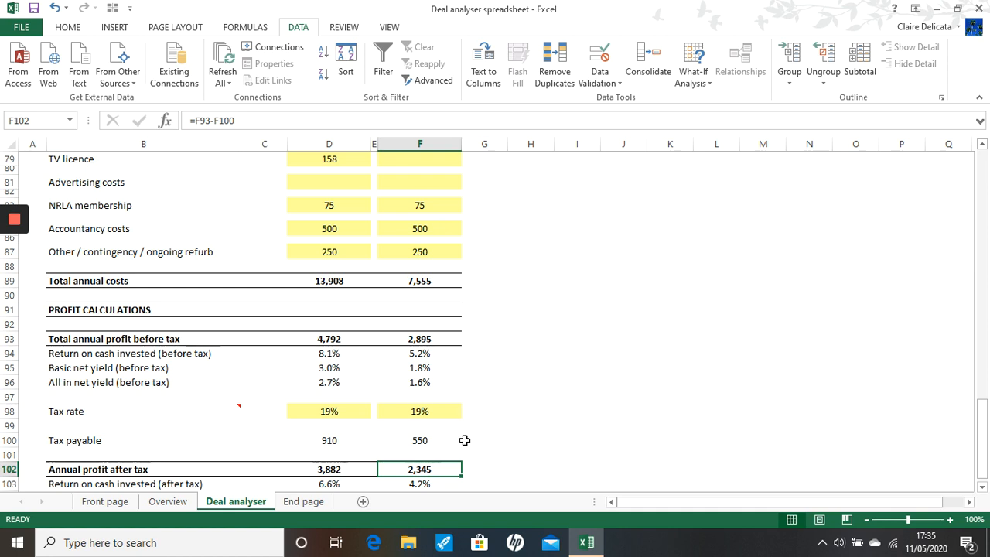
- Set the letting fees percentage of annual rent to 0% for the Bond Street BTL scenario
scroll(426, 422, up, 6)
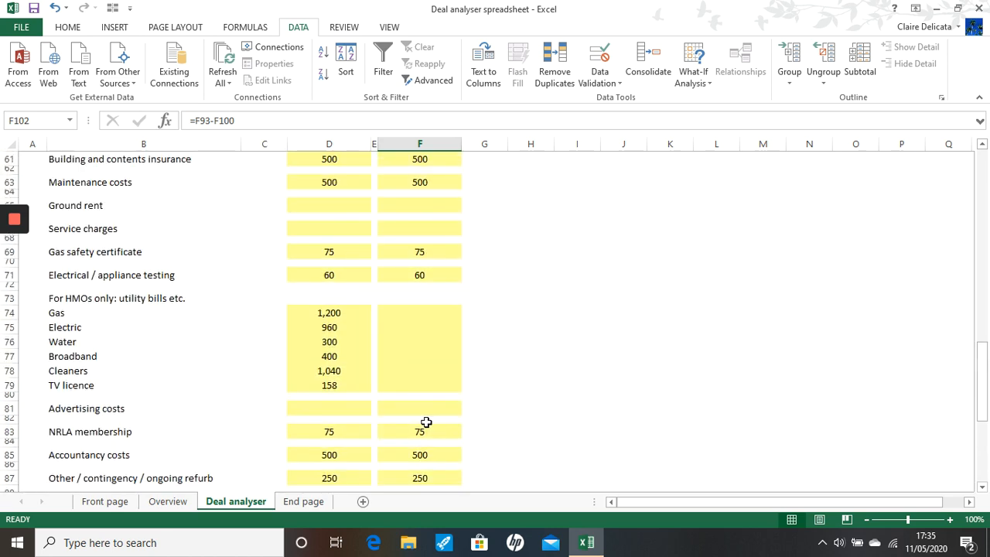
scroll(426, 422, up, 6)
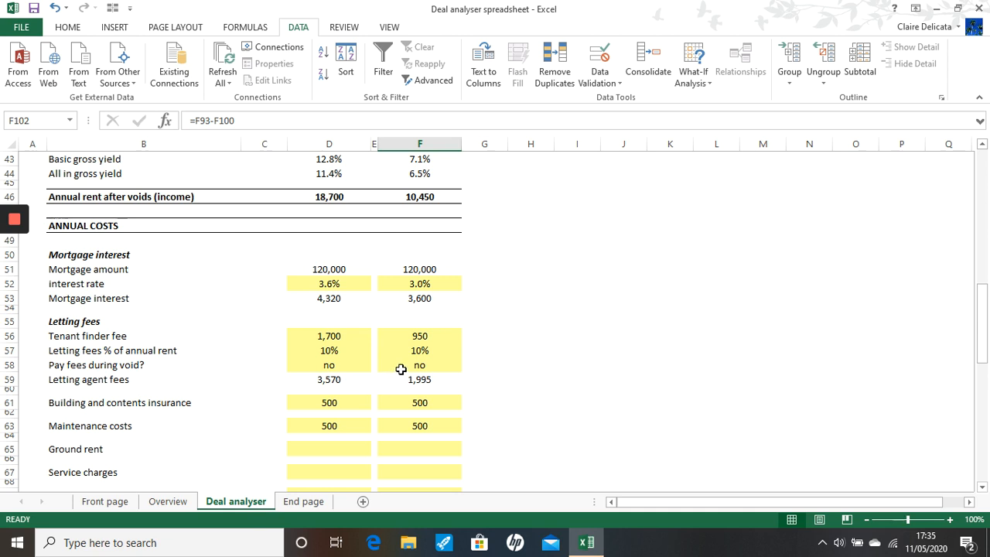
click(420, 352)
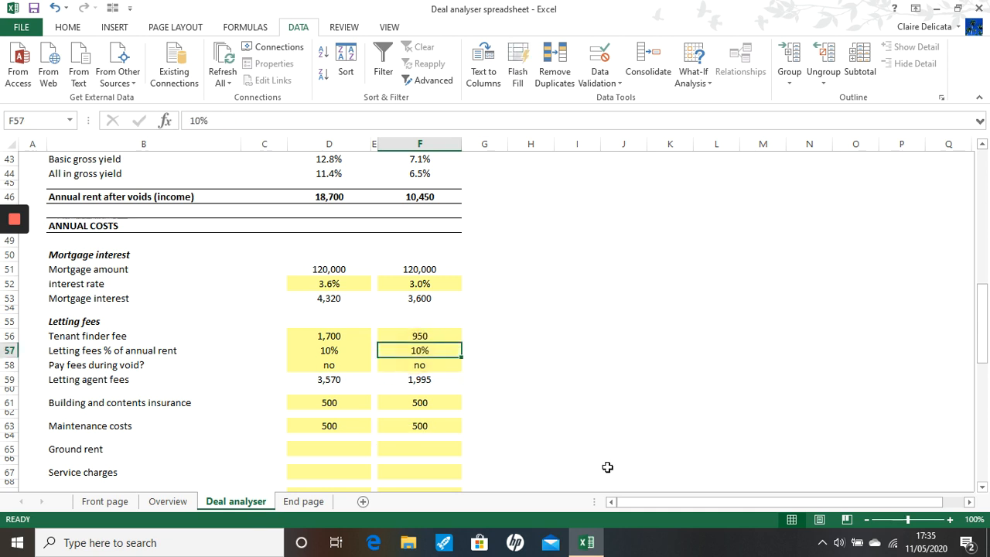
text(0)
key(Return)
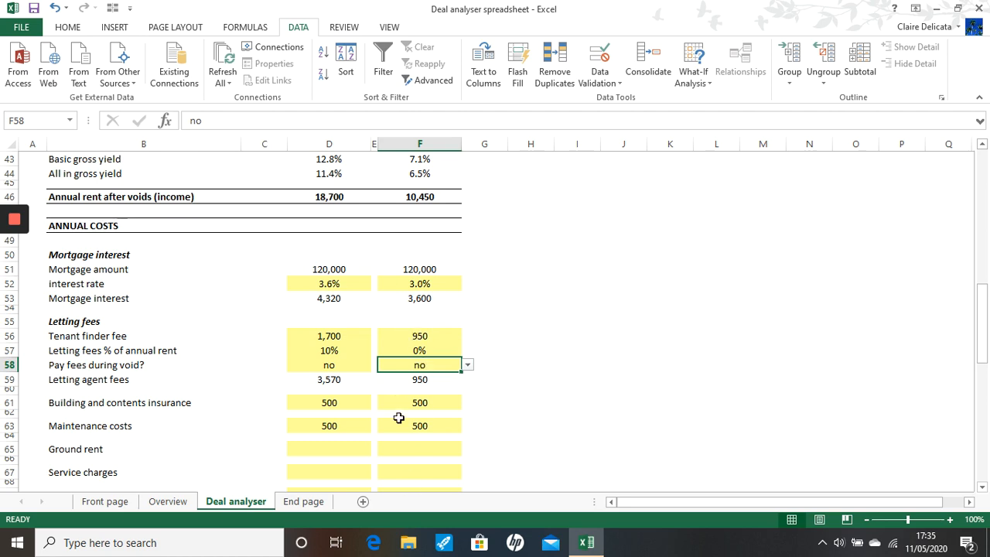
- Compare the annual costs and the profits before and after tax of the HMO and BTL scenarios
scroll(410, 404, down, 5)
scroll(415, 403, down, 4)
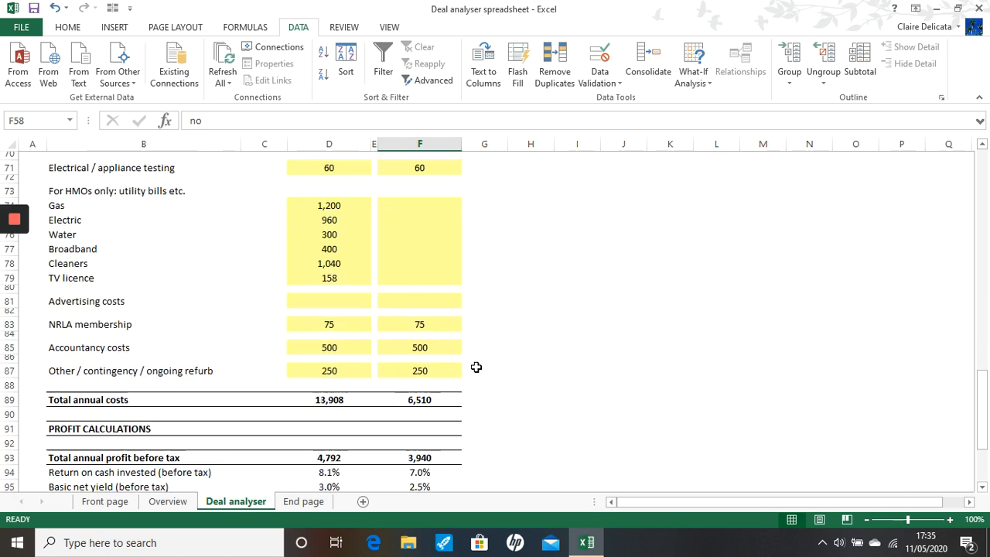
scroll(420, 412, down, 1)
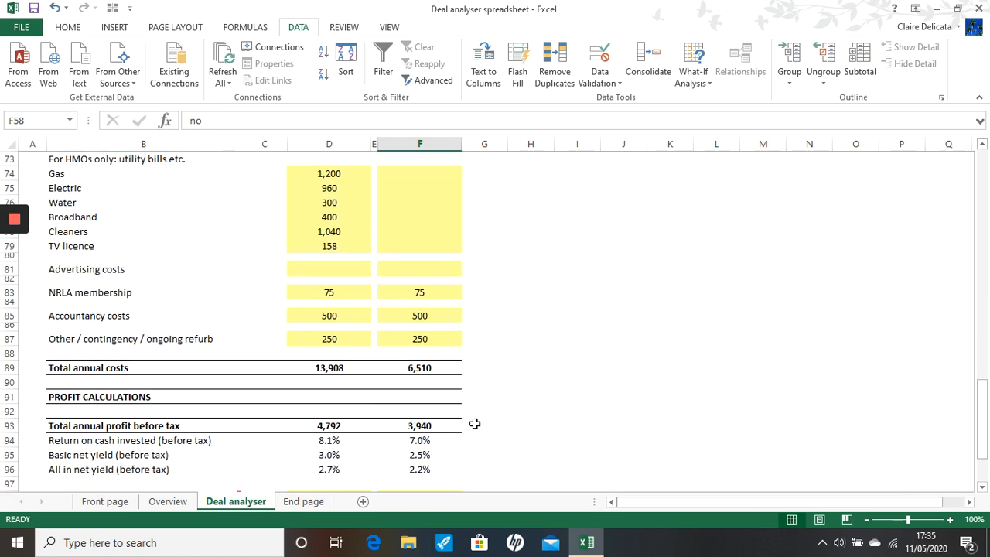
scroll(472, 426, down, 2)
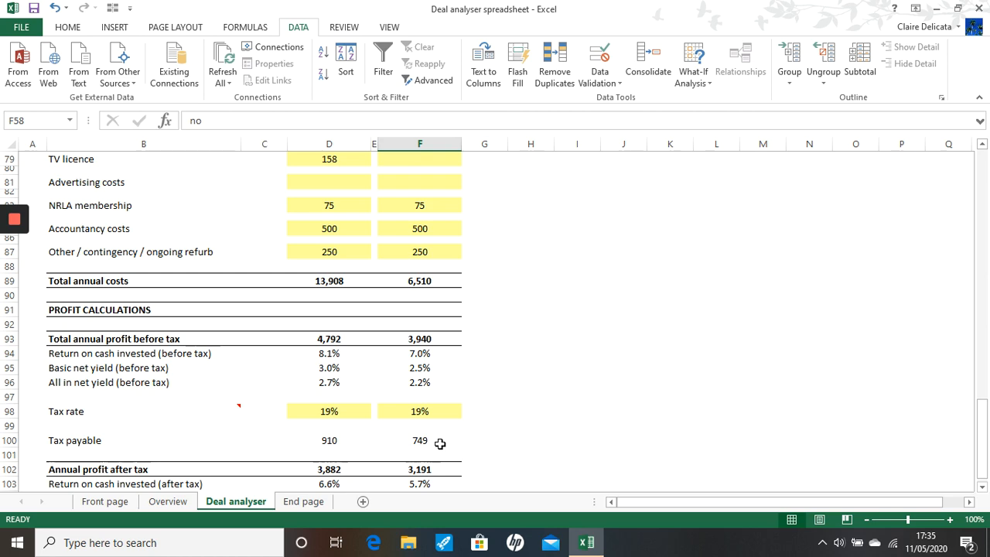
- Set the mortgage interest rate to 6.6% for the Bond Street HMO scenario and 6% for the BTL scenario
scroll(361, 443, up, 12)
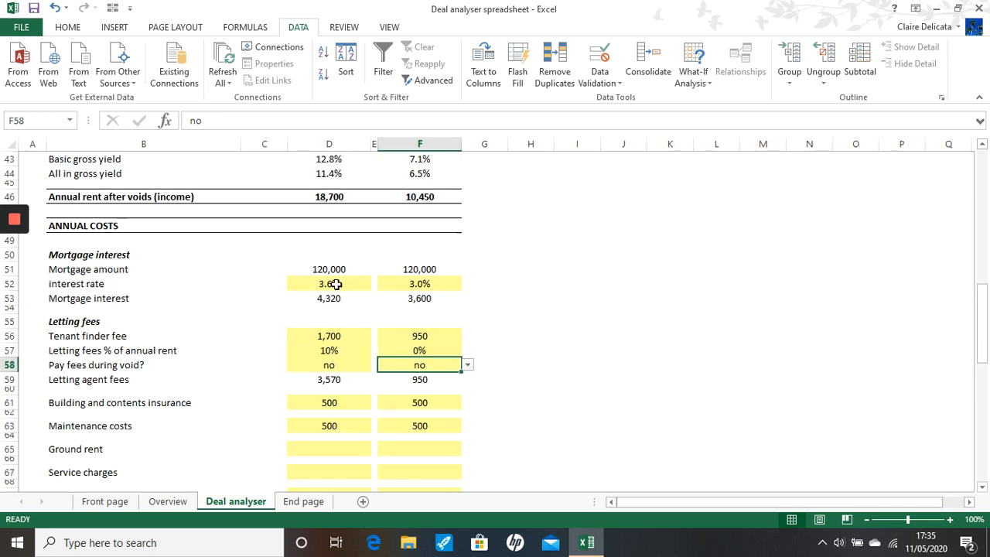
click(334, 284)
text(6.6)
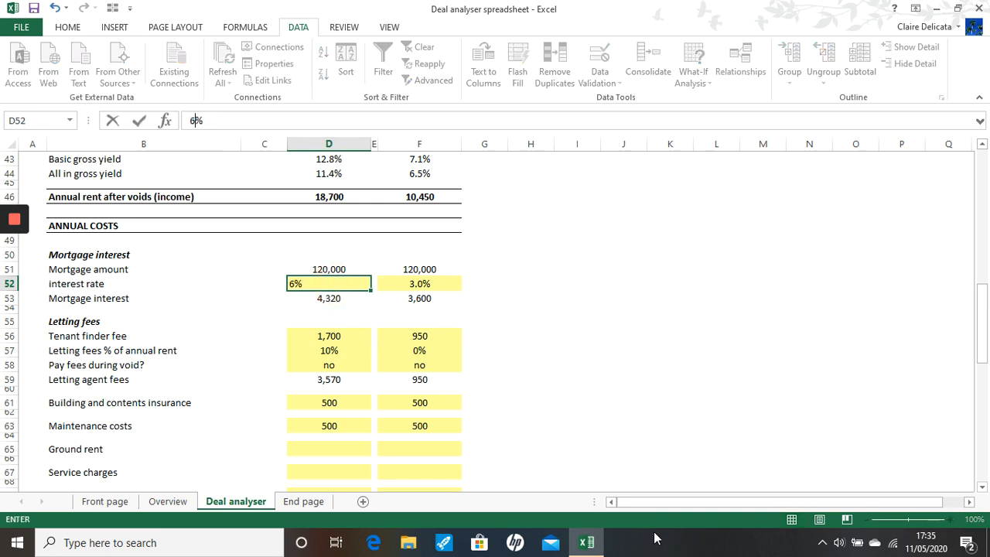
key(Return)
click(405, 283)
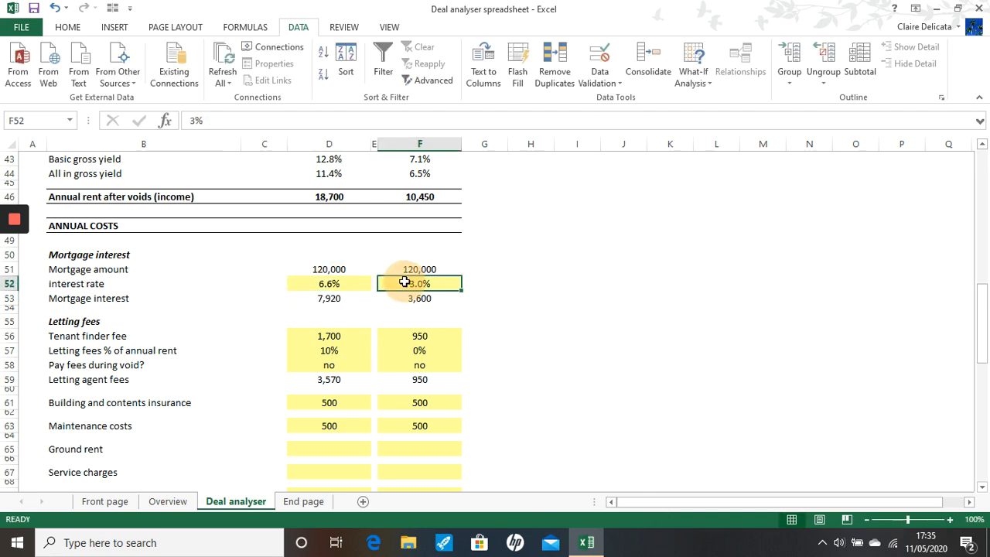
text(6)
key(Return)
- Examine how the higher interest rates affect annual profit after tax in the HMO and BTL columns
scroll(414, 376, down, 5)
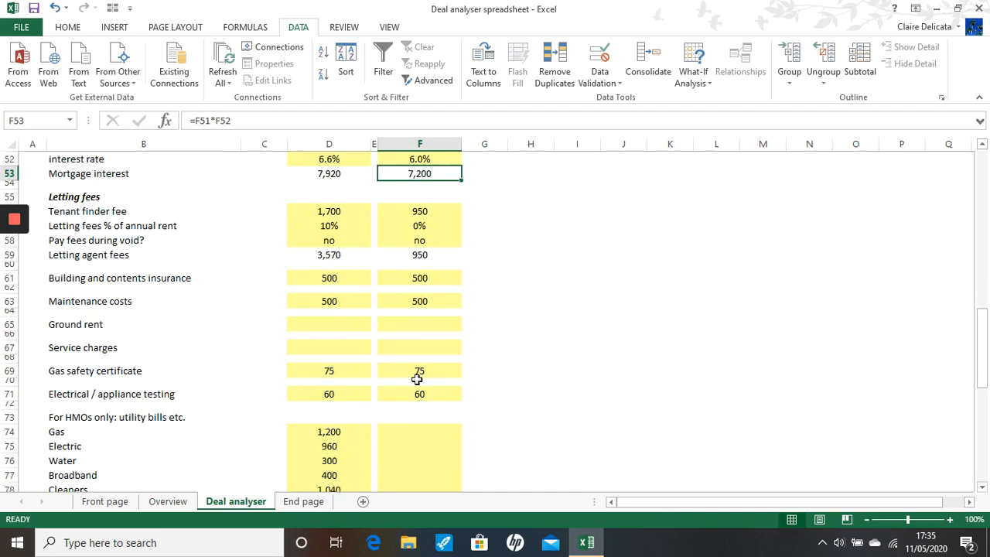
scroll(413, 378, down, 5)
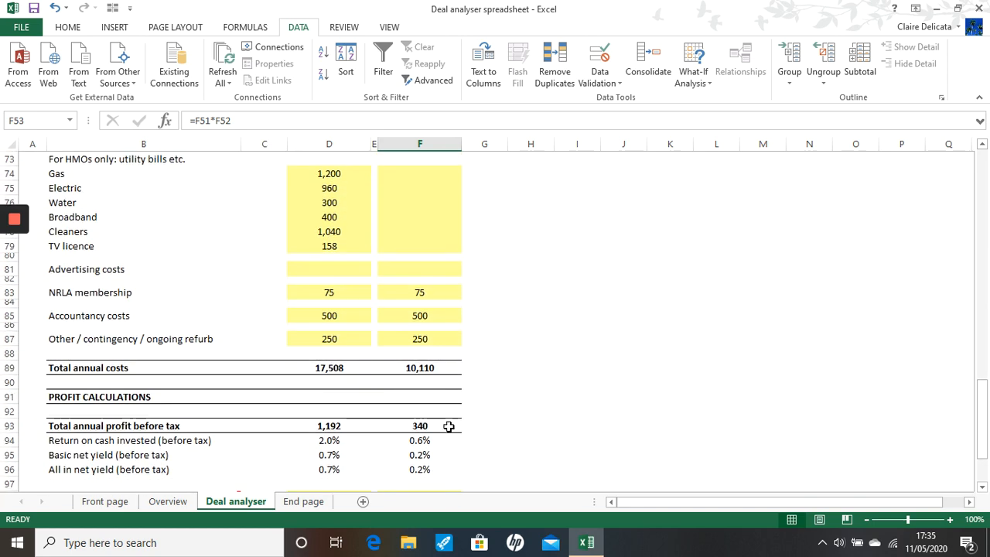
scroll(449, 426, down, 3)
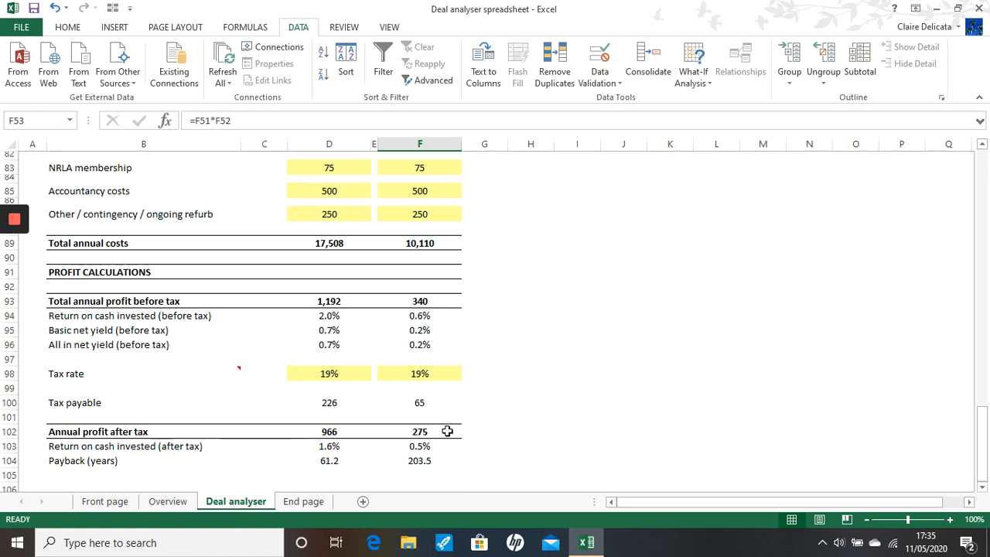
click(449, 431)
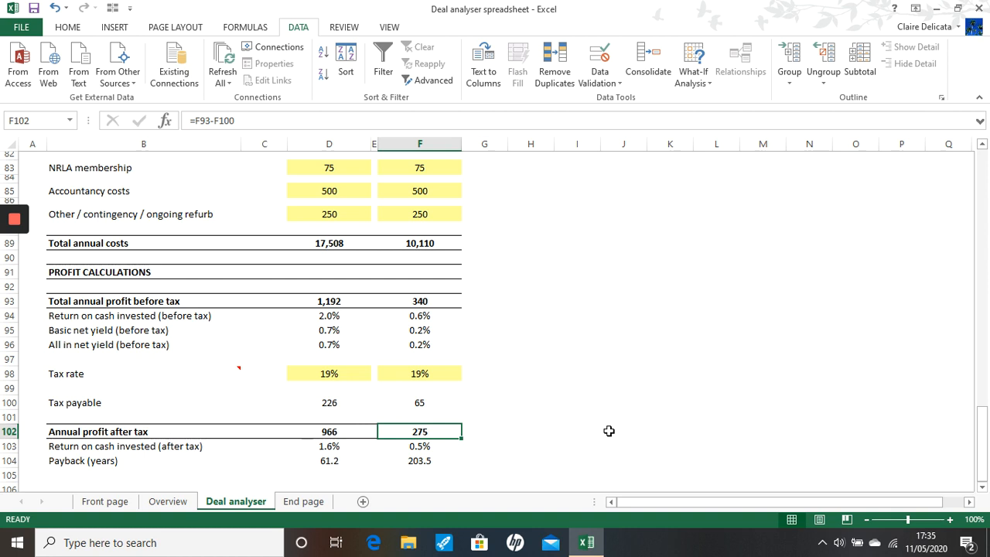
click(325, 432)
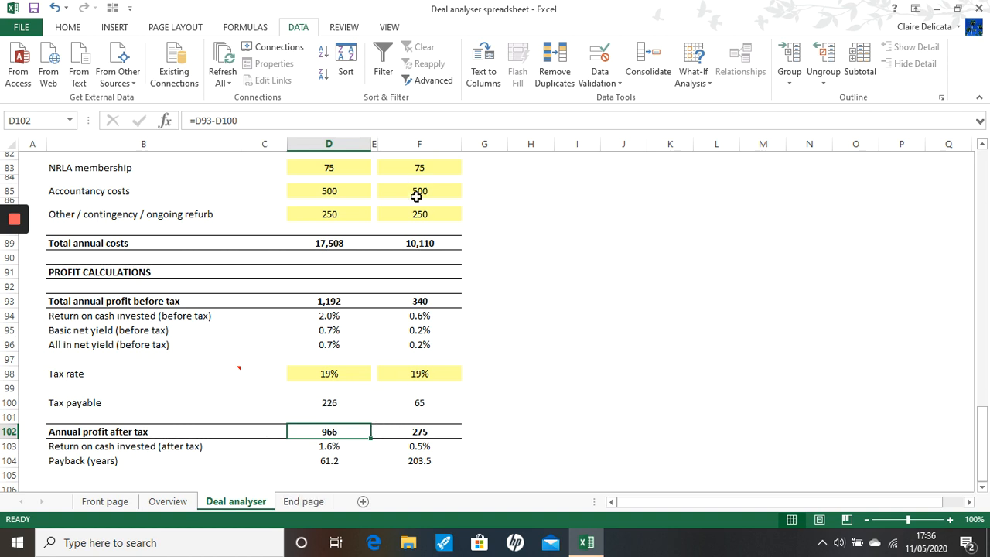
click(447, 433)
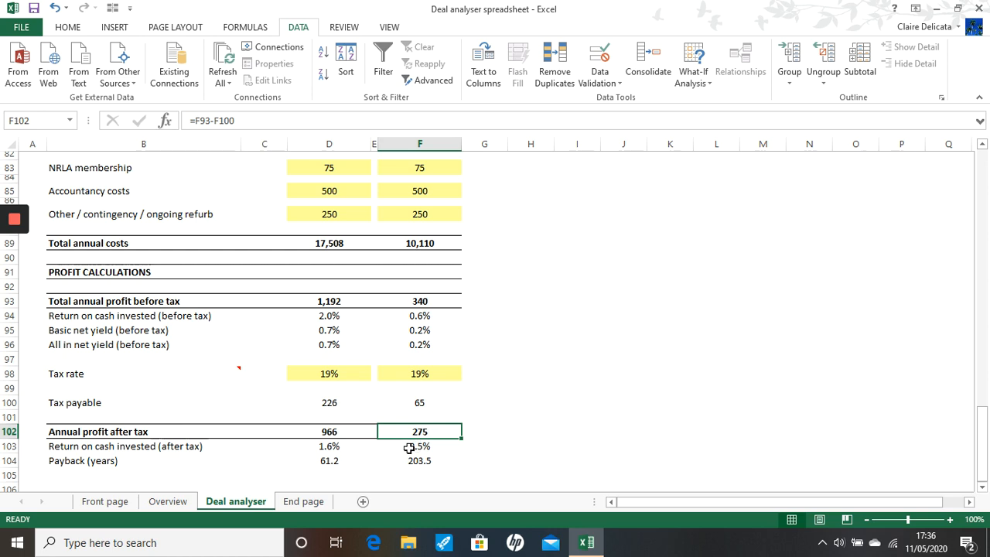
- Copy the whole Bond Street BTL scenario column F into columns H, J, L and N to create four more scenarios
scroll(408, 449, up, 11)
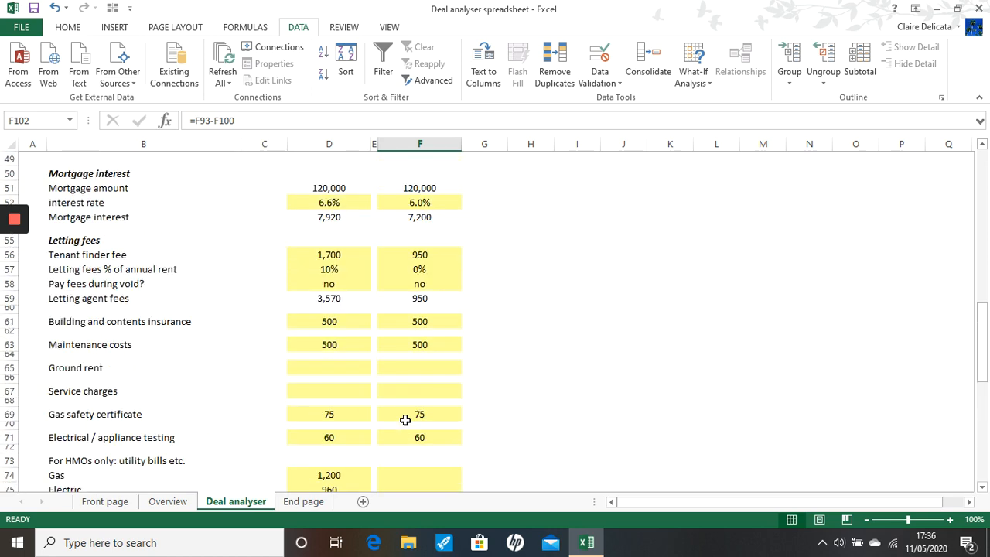
scroll(405, 419, up, 16)
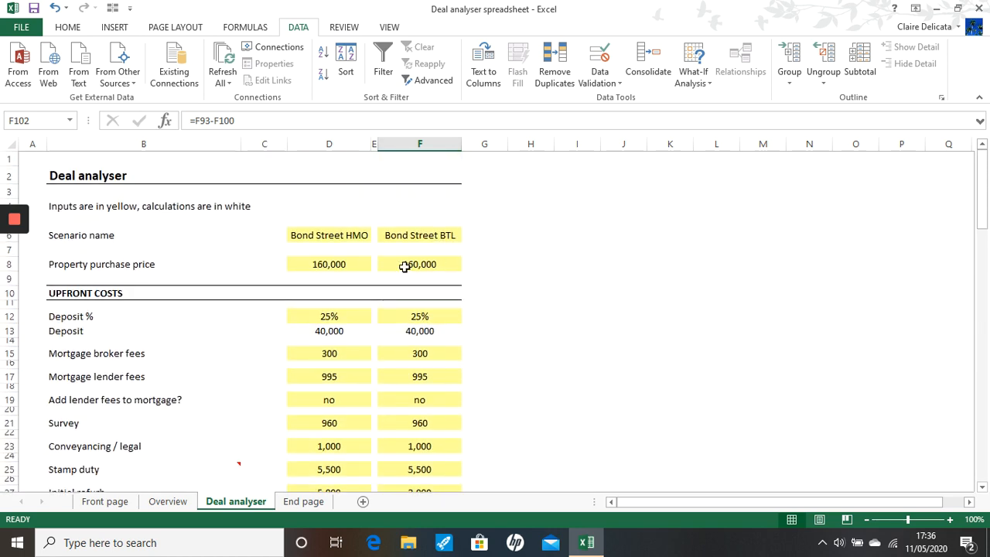
click(394, 140)
key(ctrl+c)
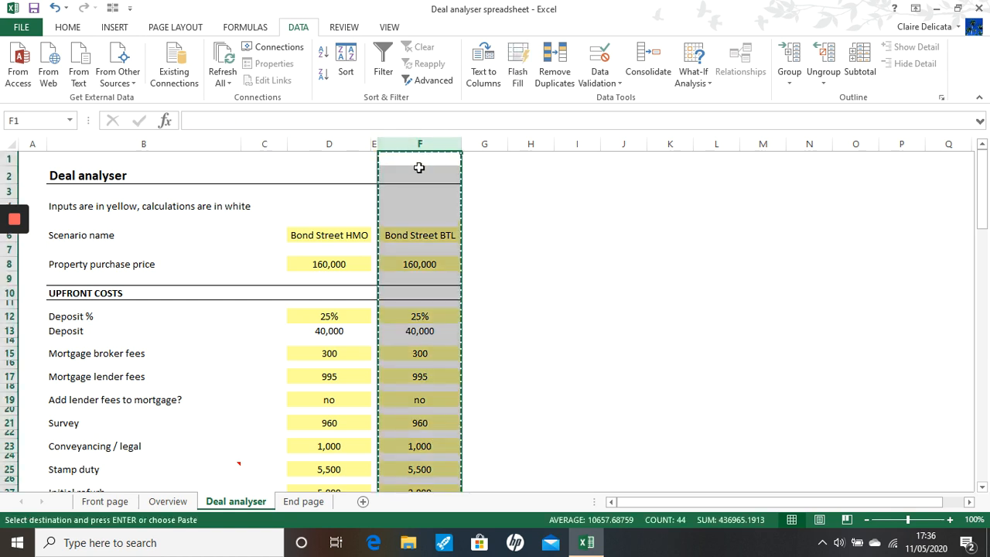
click(517, 145)
ctrl+click(623, 145)
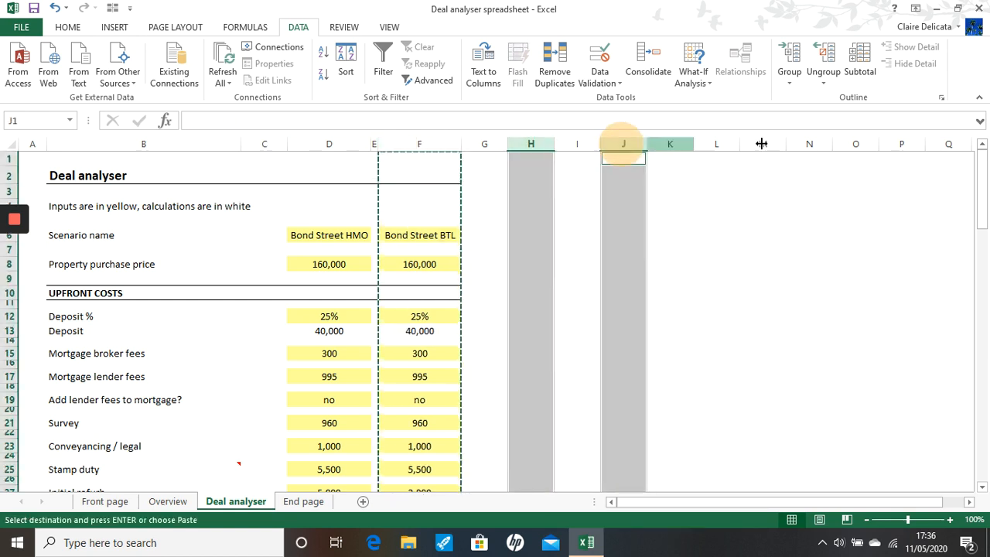
ctrl+click(716, 145)
ctrl+click(809, 144)
key(Return)
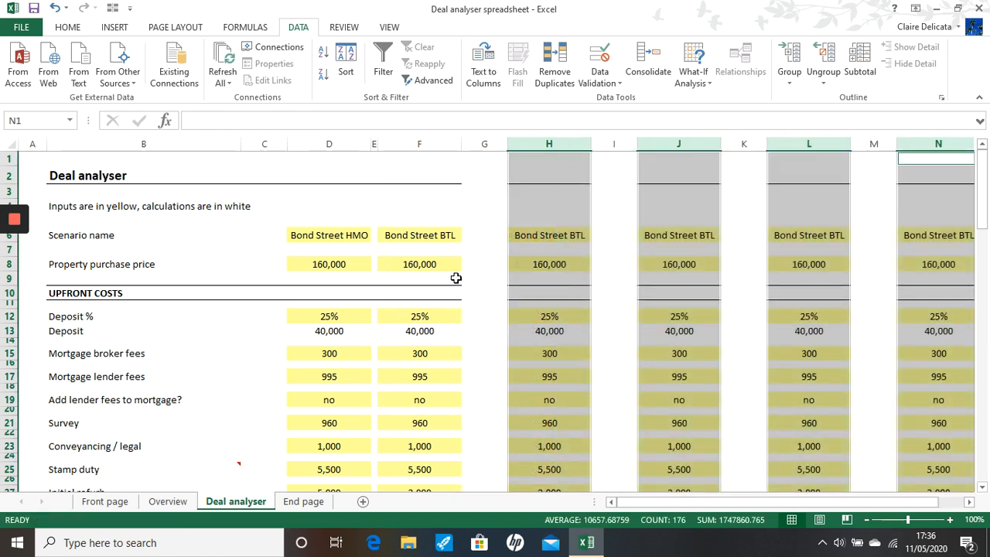
- Copy the narrow spacer column E over columns G, I, K and M so the gaps between scenarios match
click(375, 144)
key(ctrl+c)
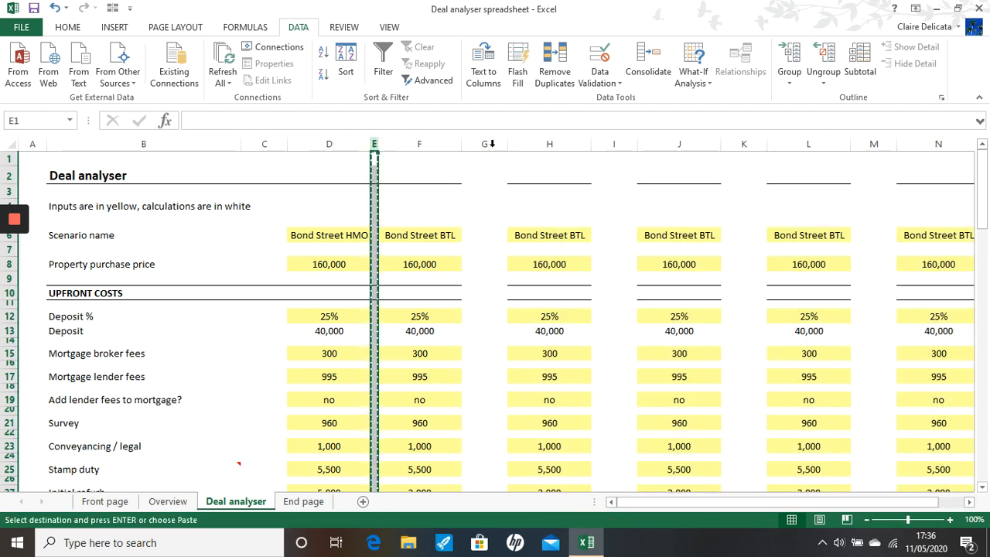
click(495, 141)
ctrl+click(618, 144)
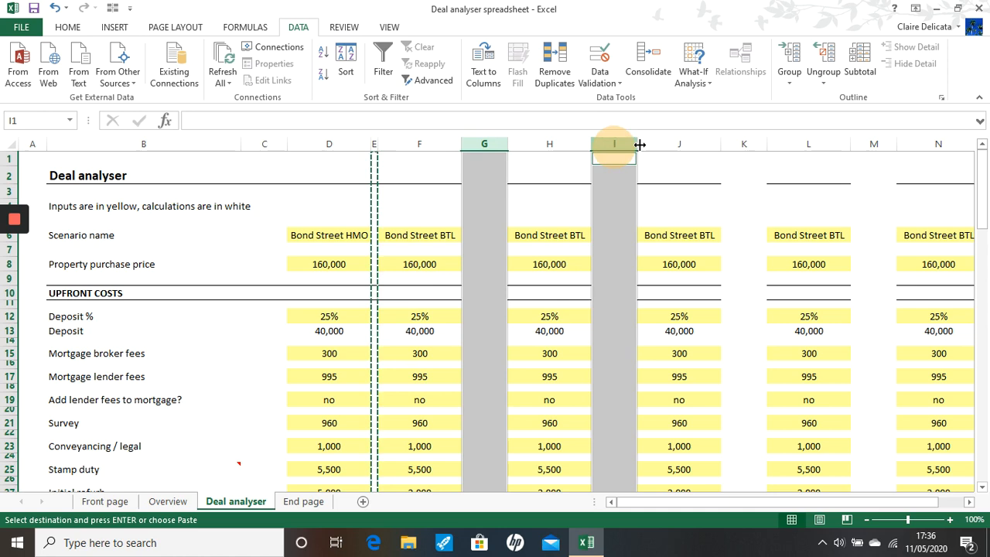
ctrl+click(743, 144)
ctrl+click(877, 144)
key(Return)
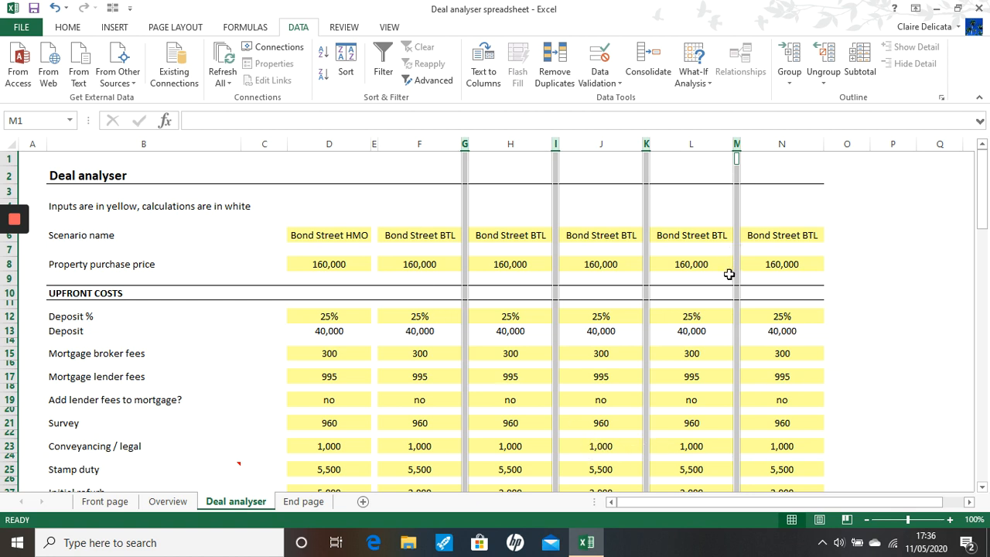
click(792, 316)
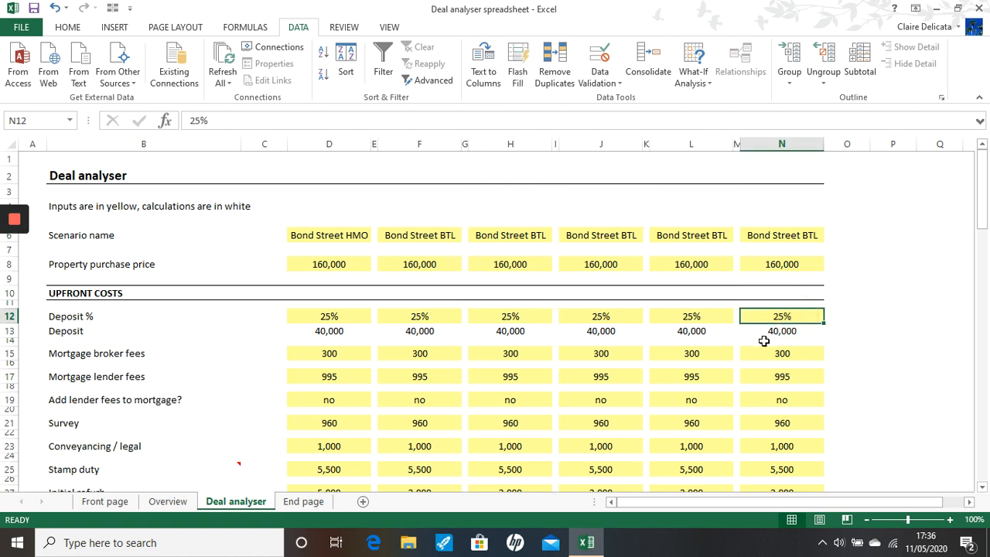
- Show the End page sheet of the workbook
click(310, 503)
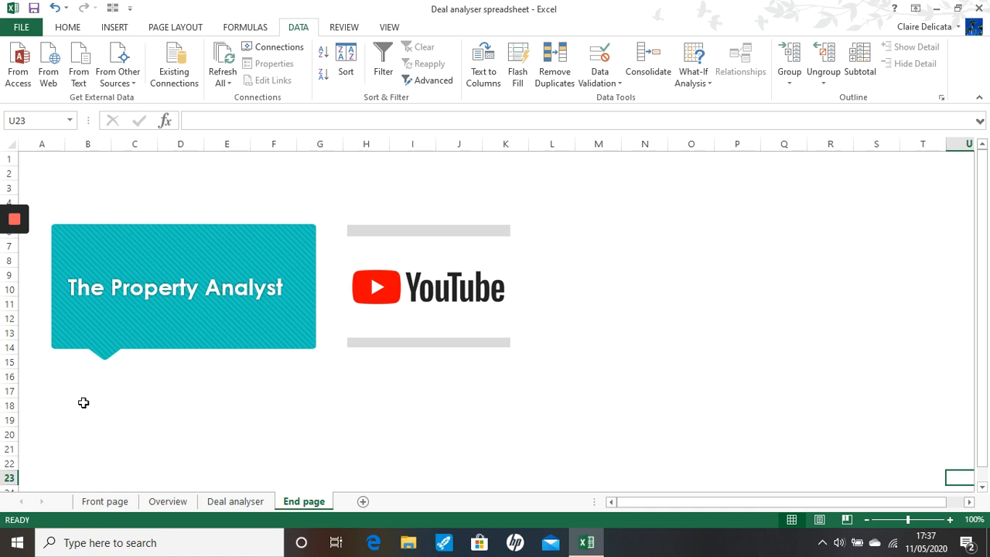
mouse_move(10, 225)
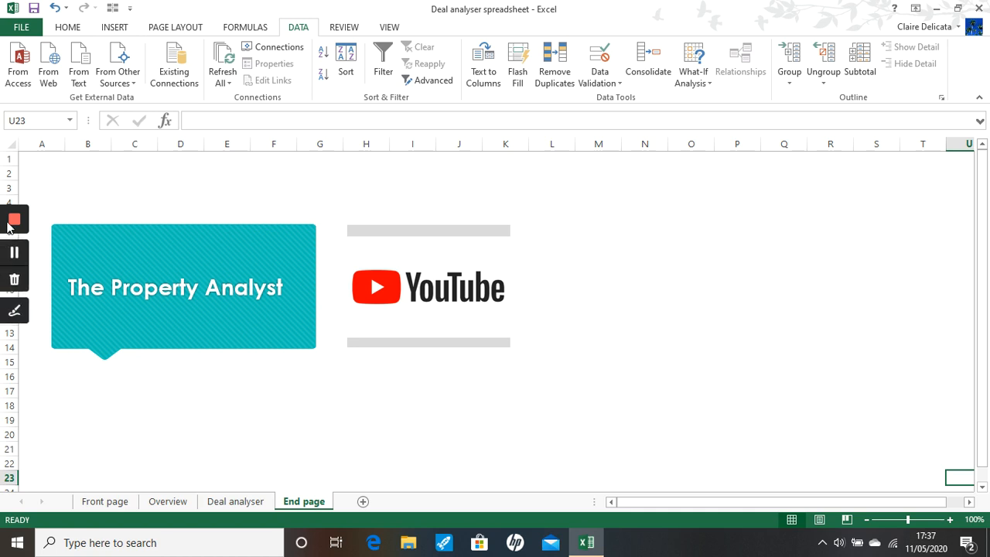